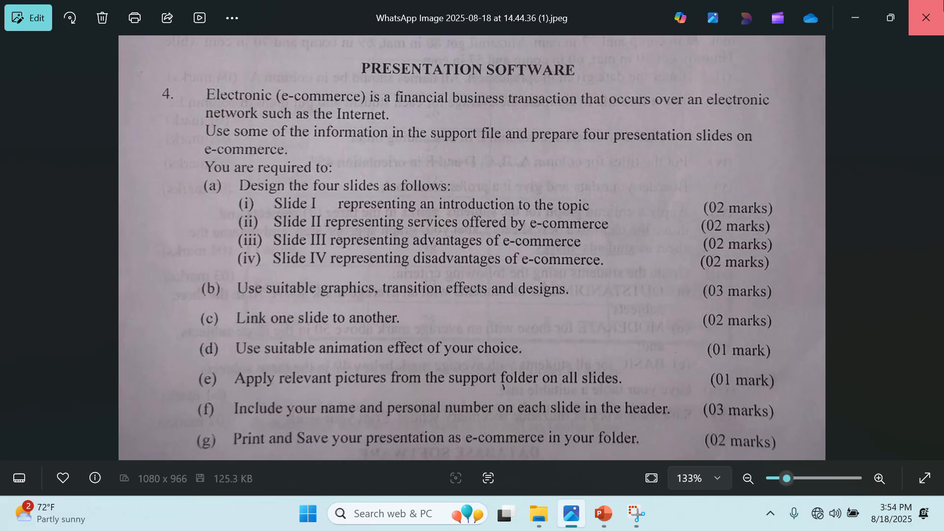
left_click(926, 18)
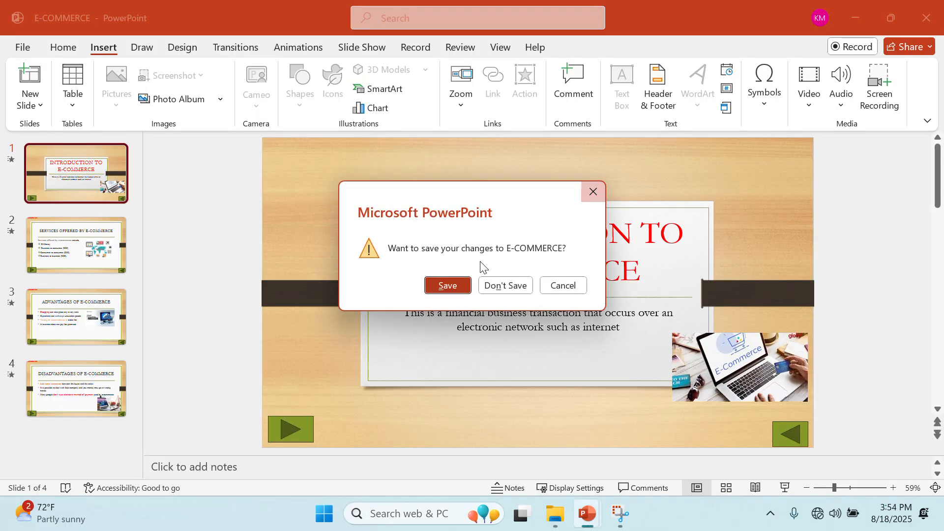
Close the E-COMMERCE and then the ECOMMERCY presentation, choosing Save for each.
left_click(450, 284)
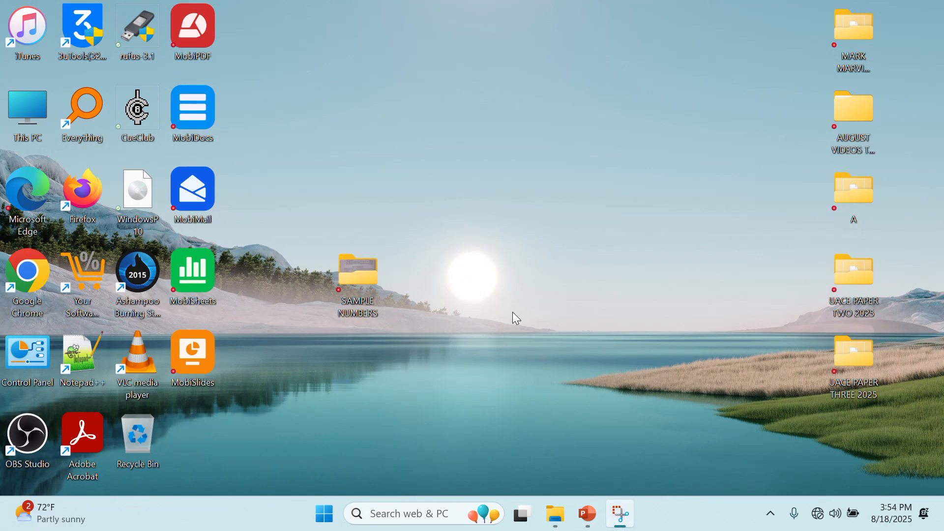
left_click(587, 514)
left_click(926, 18)
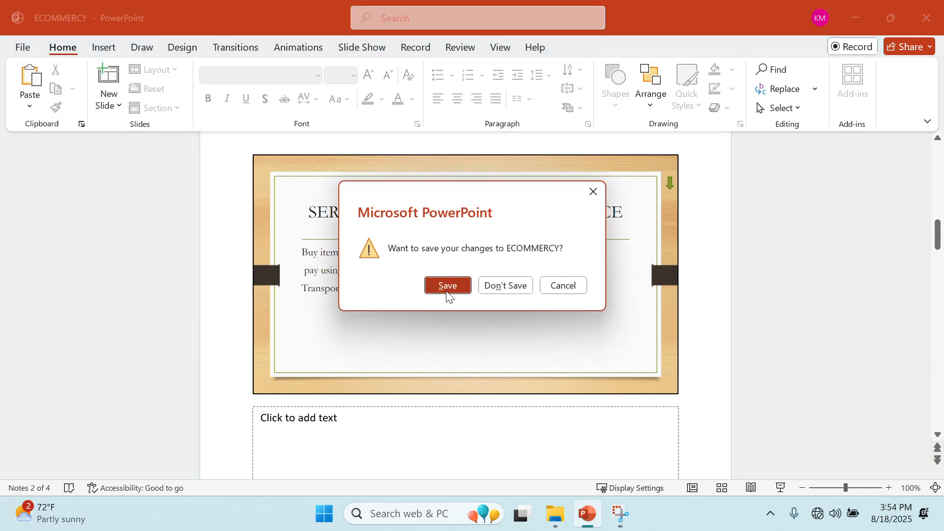
left_click(446, 288)
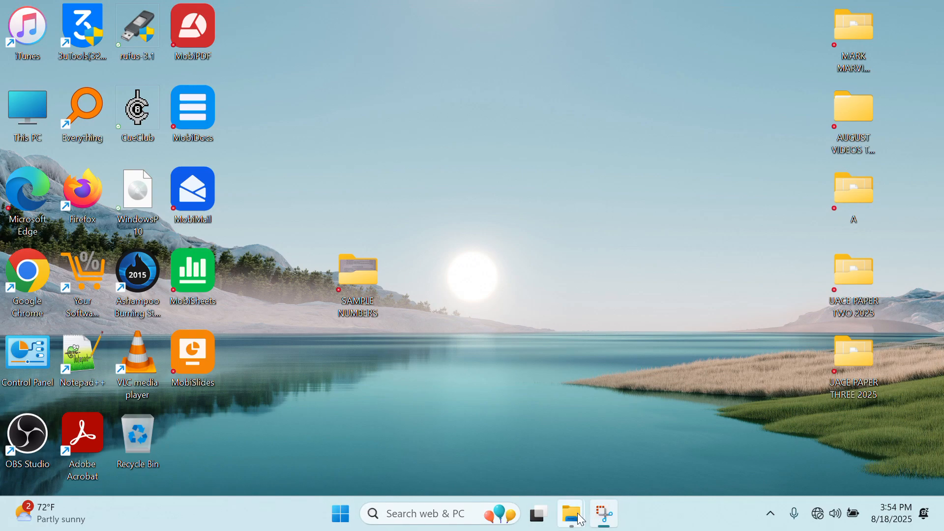
mouse_move(581, 519)
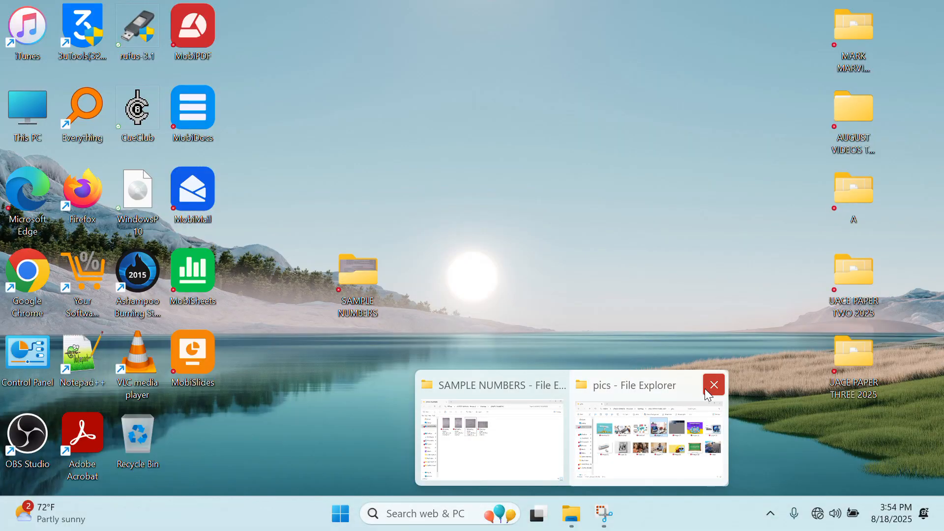
Open the first WhatsApp exam photo from SAMPLE NUMBERS and zoom into its salary table.
left_click(713, 386)
left_click(626, 411)
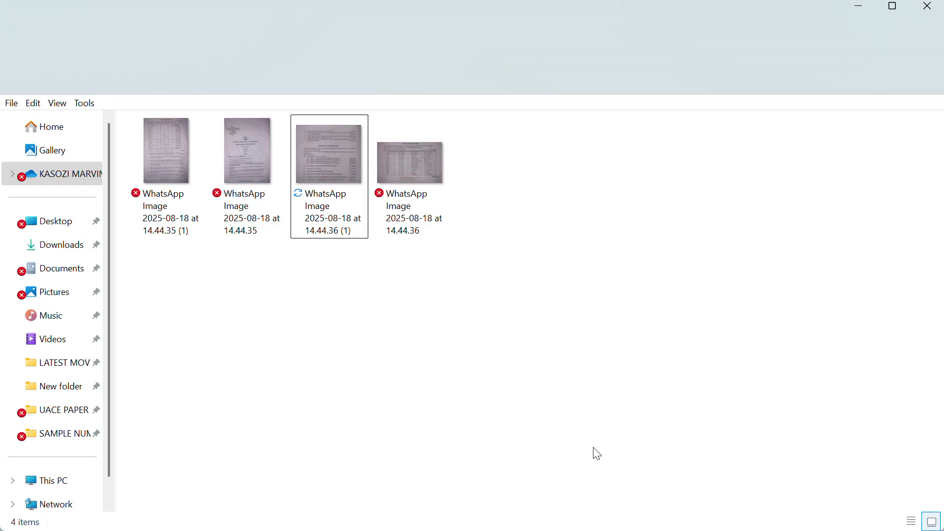
left_click(318, 171)
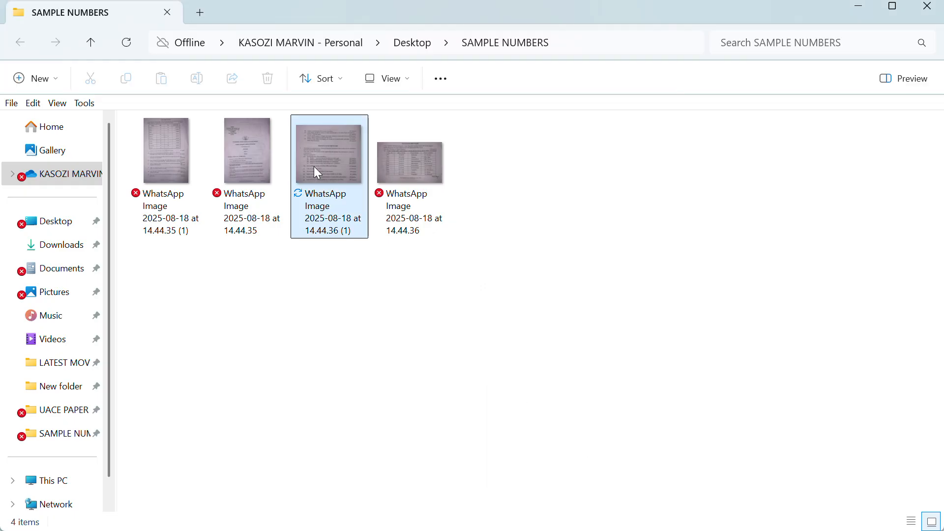
key("Left")
double_click(185, 156)
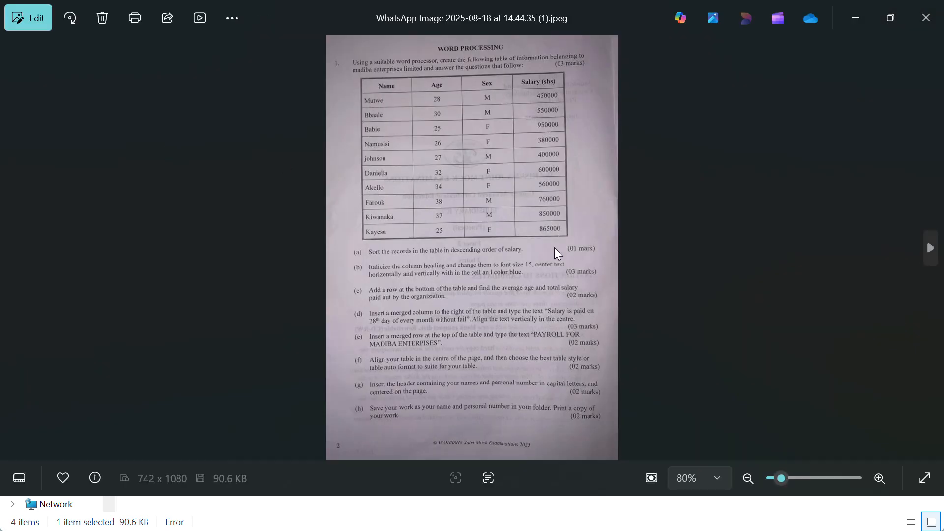
scroll(554, 247, "up", 5)
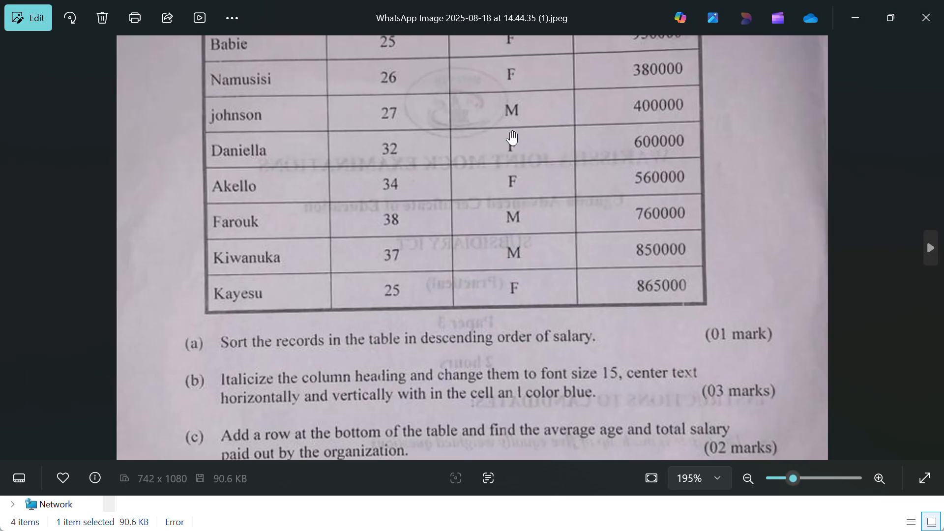
left_click_drag(512, 141, 538, 284)
scroll(538, 283, "down", 3)
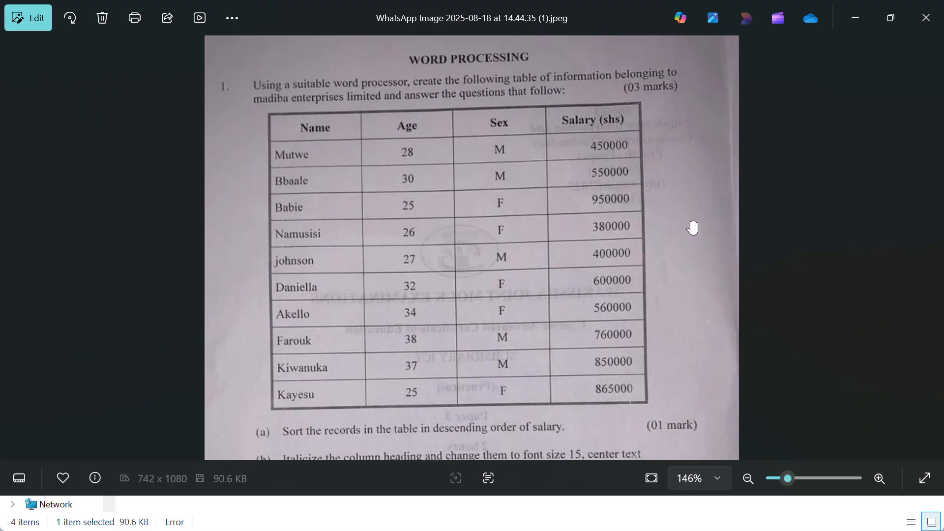
Reread the exam instructions in a smaller Photos window, then minimize the viewer.
left_click(862, 16)
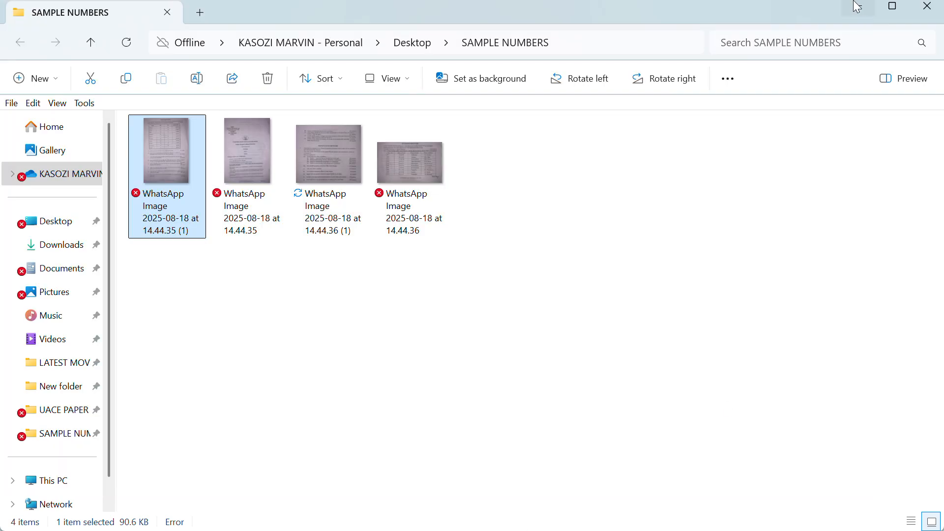
left_click(855, 7)
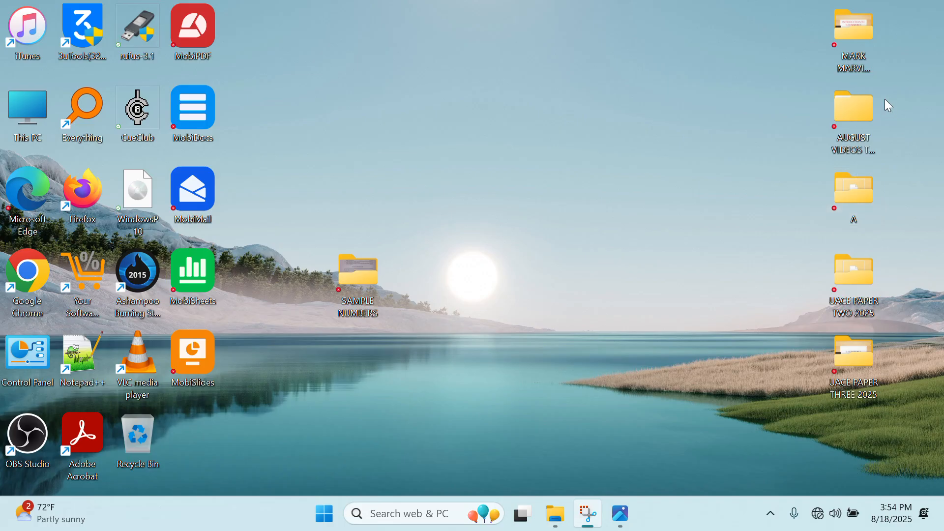
left_click(619, 523)
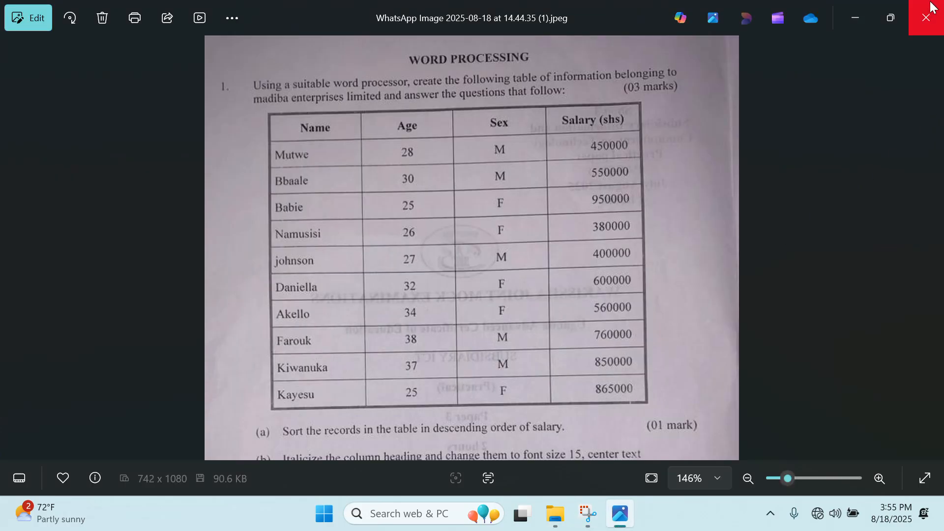
left_click(888, 14)
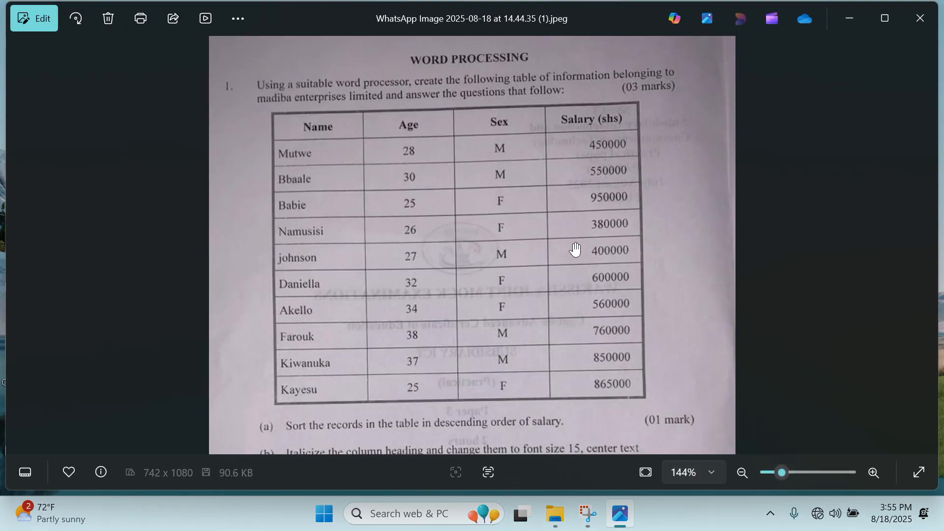
scroll(572, 244, "down", 4)
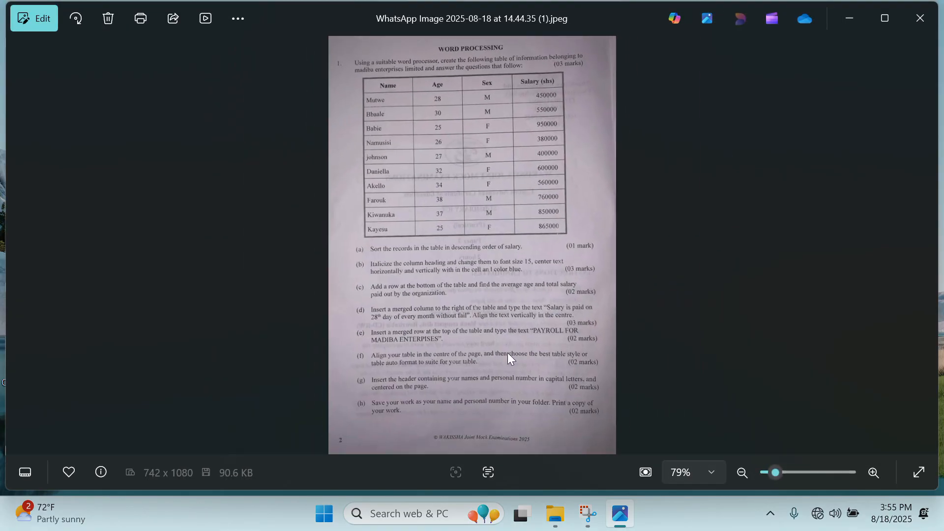
scroll(508, 352, "up", 1)
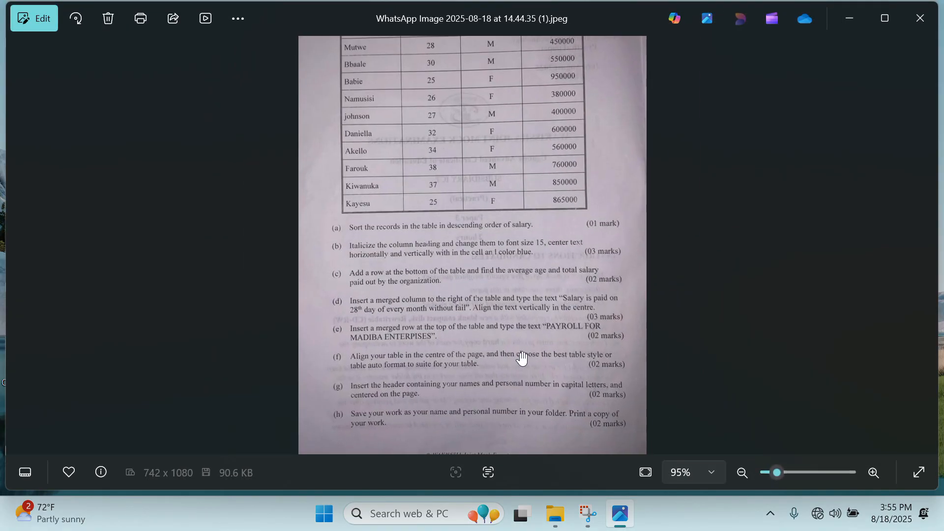
scroll(522, 358, "up", 2)
left_click(850, 18)
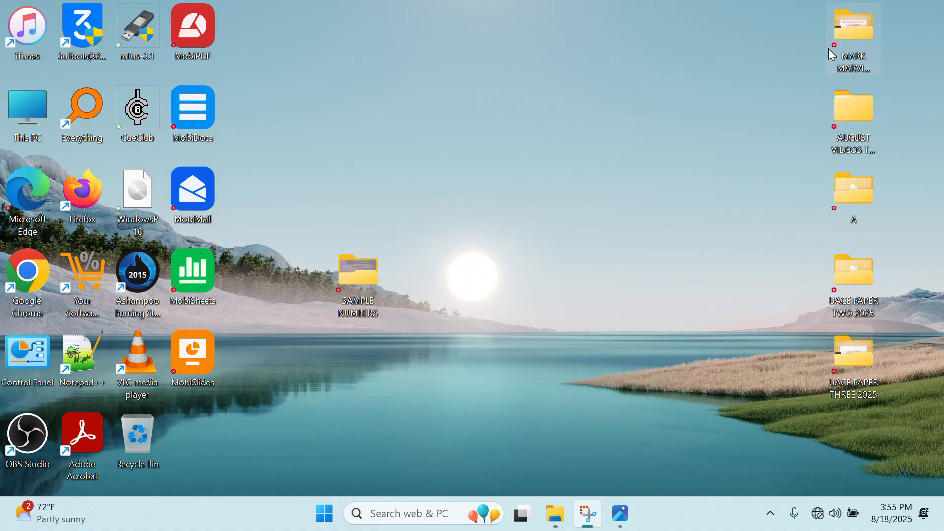
Open the personal desktop folder, check its E-COMMERCE and WOBZ REGISTER files, and cancel the New menu.
double_click(839, 49)
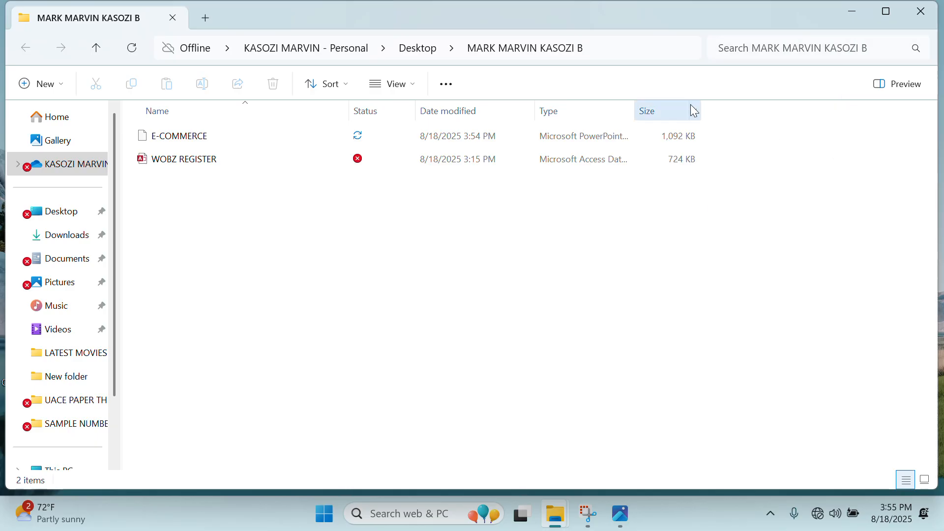
left_click(220, 160)
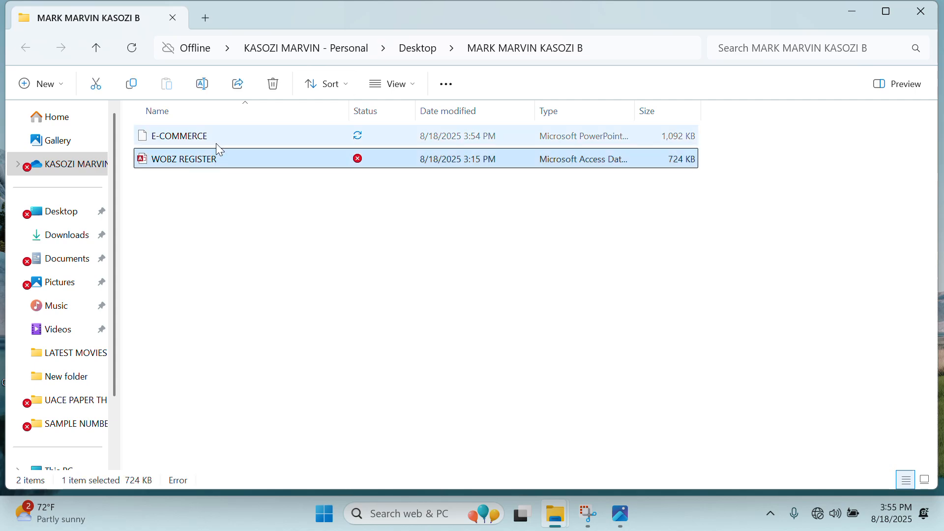
left_click(216, 140)
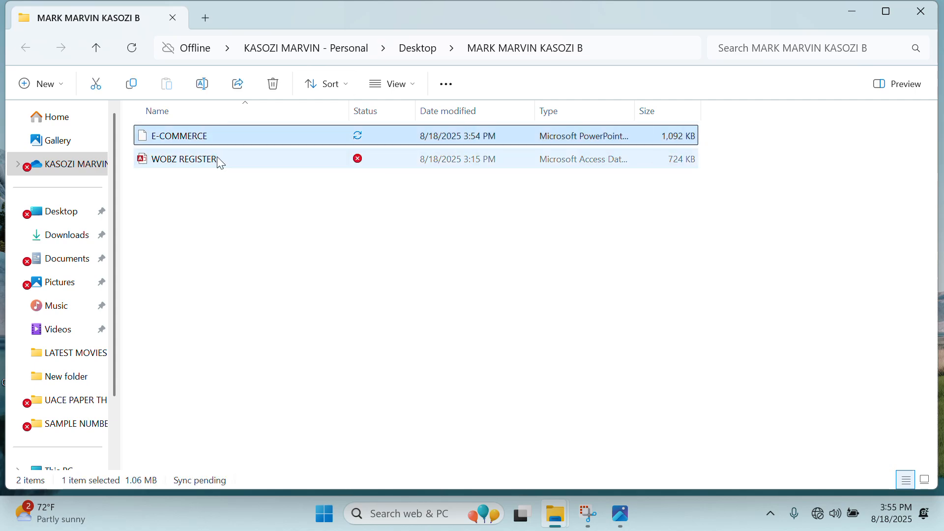
left_click(270, 231)
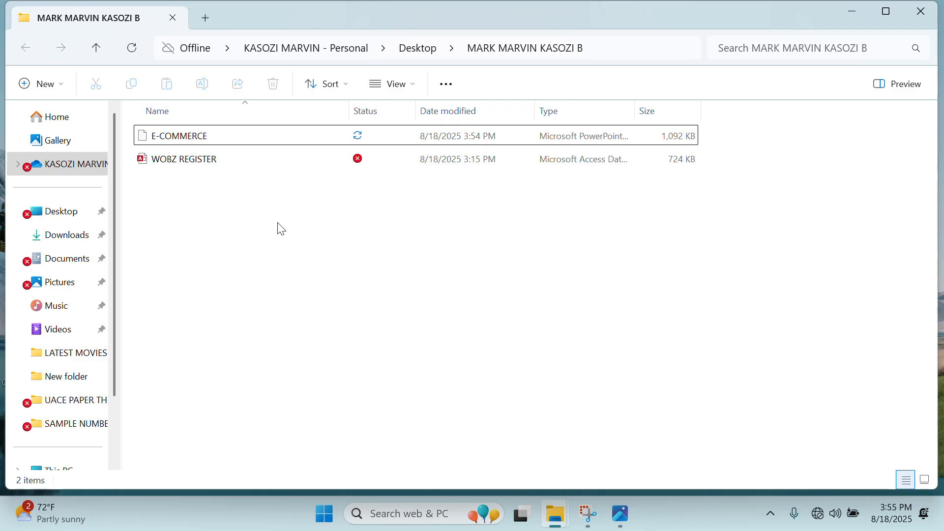
right_click(285, 230)
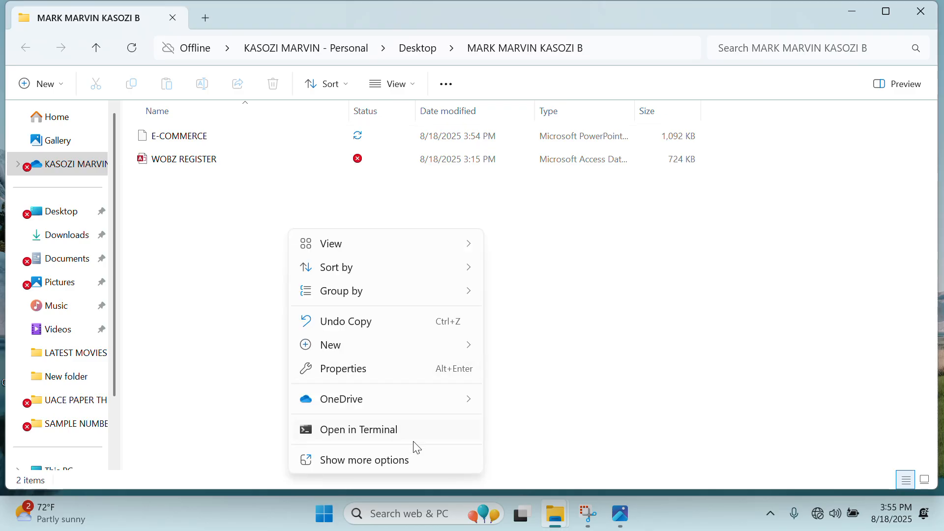
left_click(414, 454)
mouse_move(434, 463)
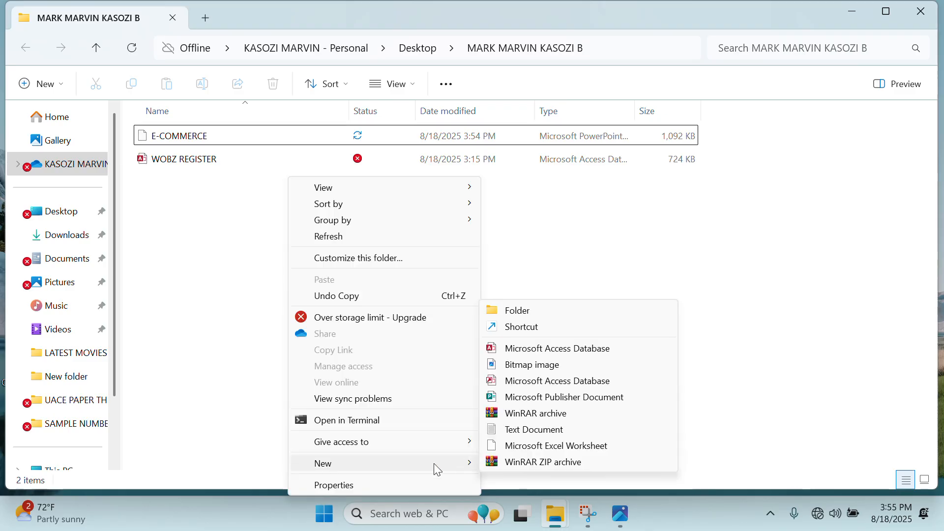
left_click(694, 220)
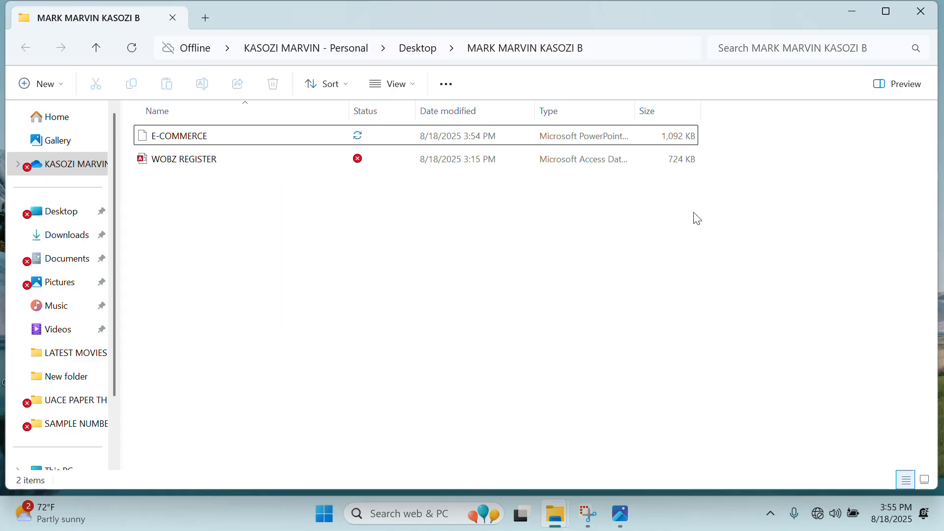
Launch Word from the system search and start a blank document.
key("super")
type("WORD")
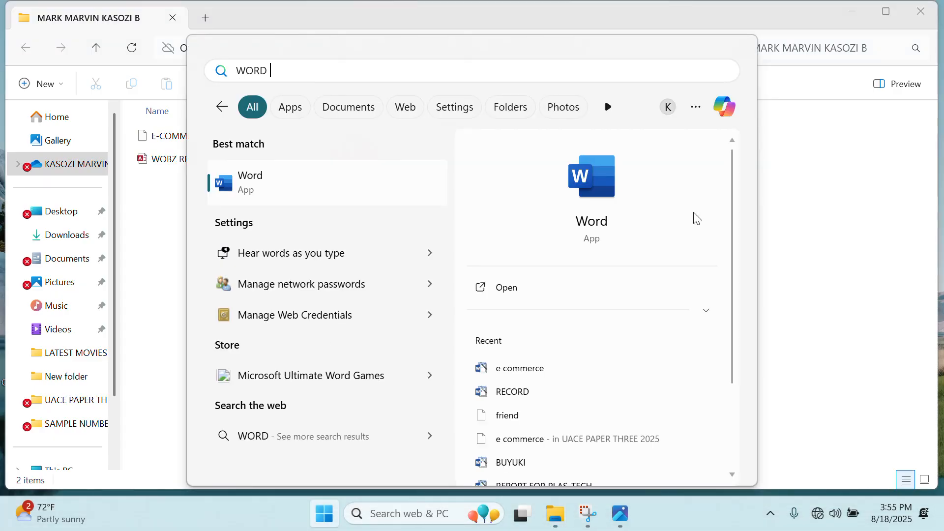
key("Return")
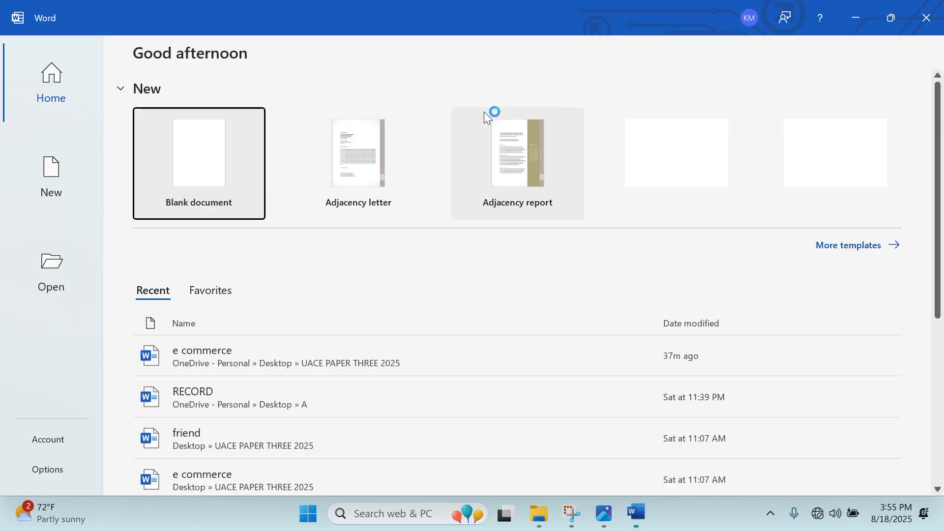
left_click(226, 117)
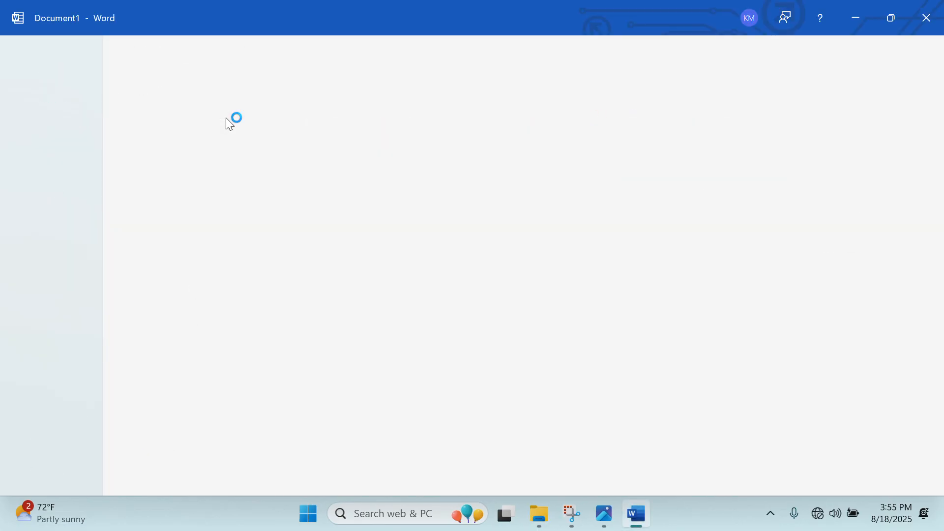
Save the document in the personal desktop folder, named with the student's name and number.
left_click(26, 52)
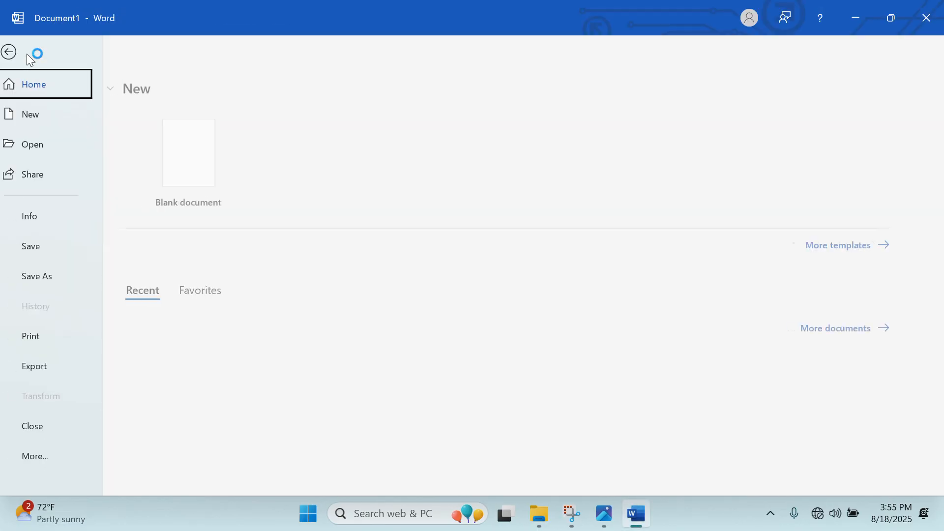
left_click(63, 285)
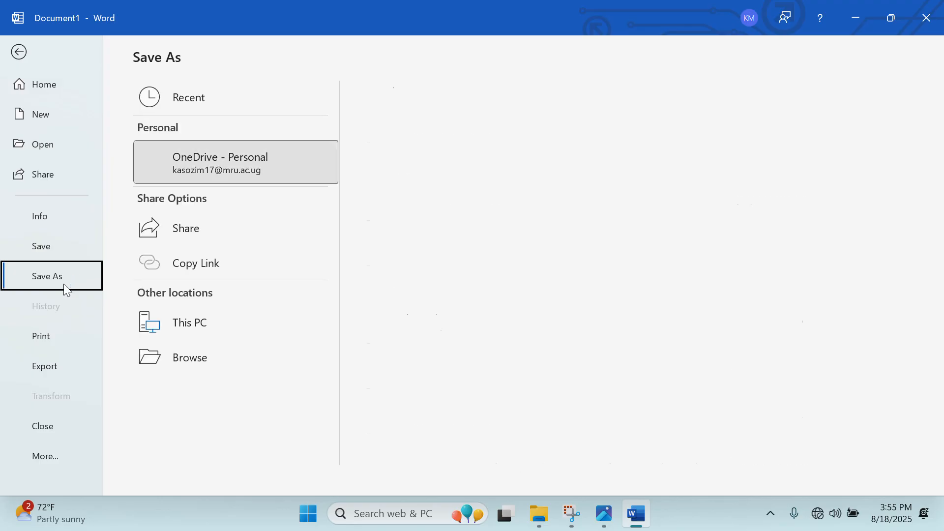
left_click(179, 393)
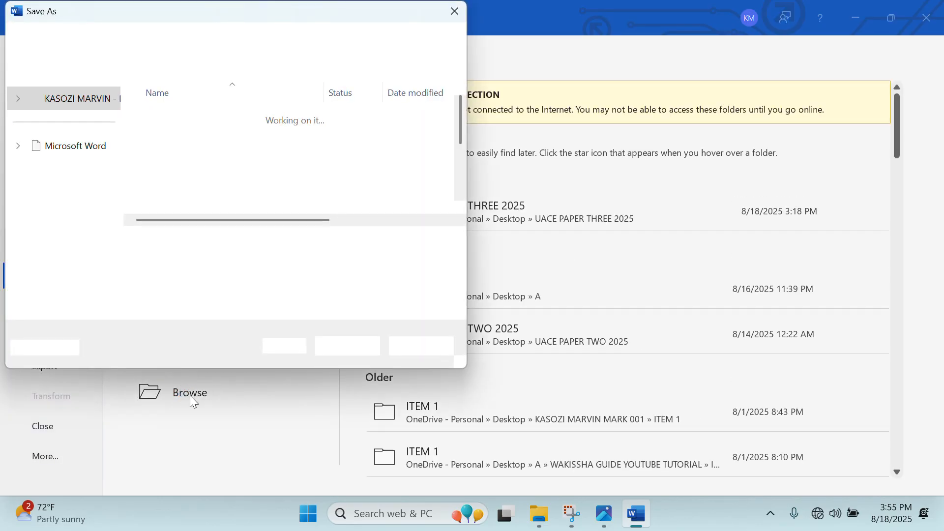
left_click(62, 194)
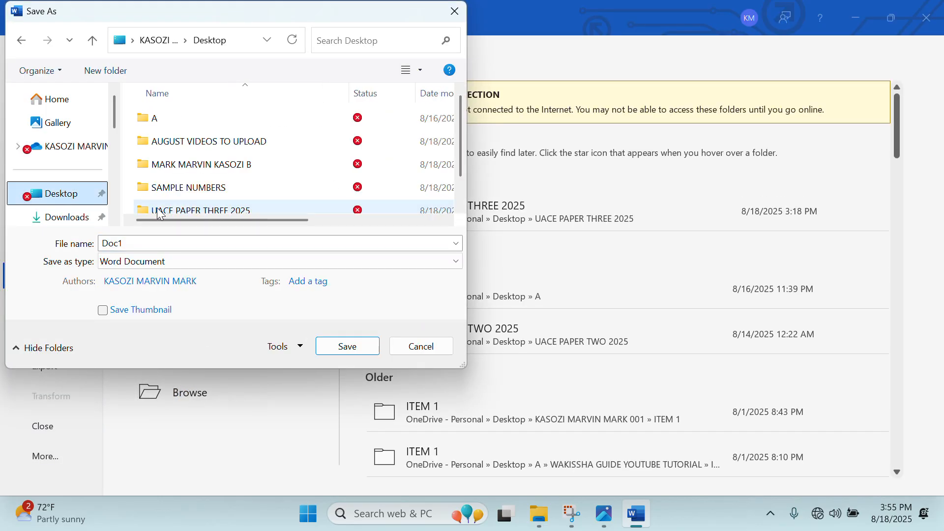
left_click(207, 168)
double_click(207, 169)
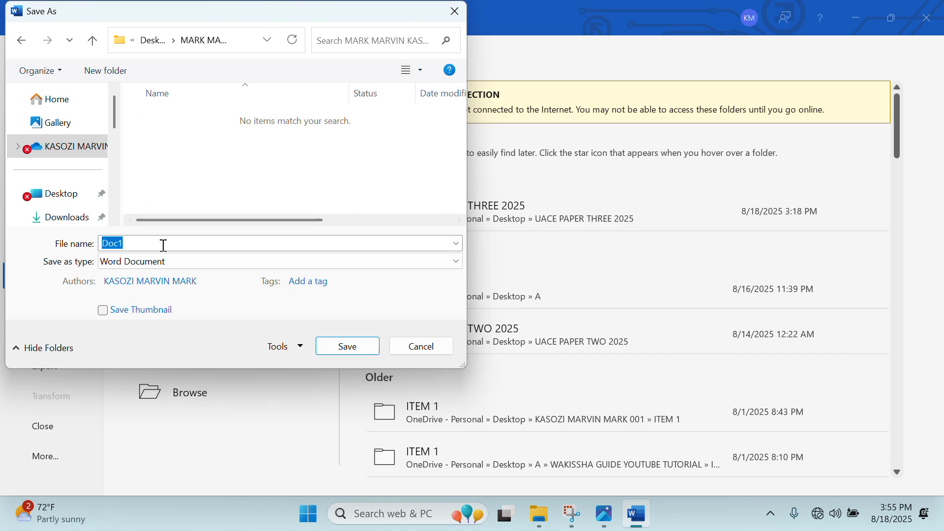
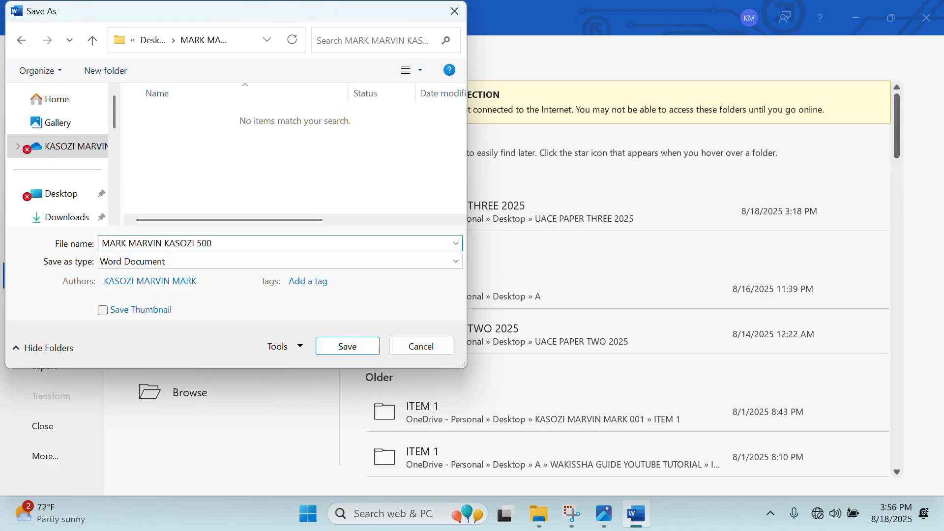
left_click(352, 346)
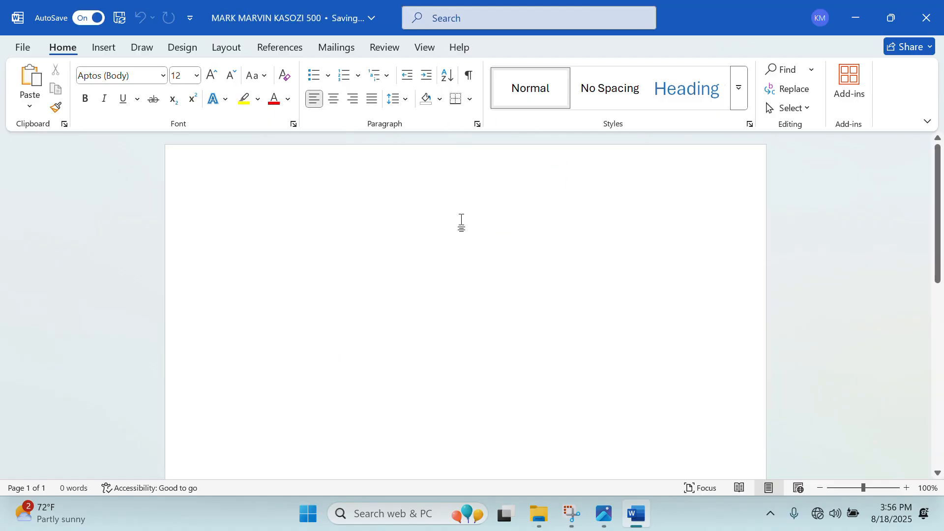
Insert a 4-column by 11-row table and type NAME as the first heading.
left_click(857, 17)
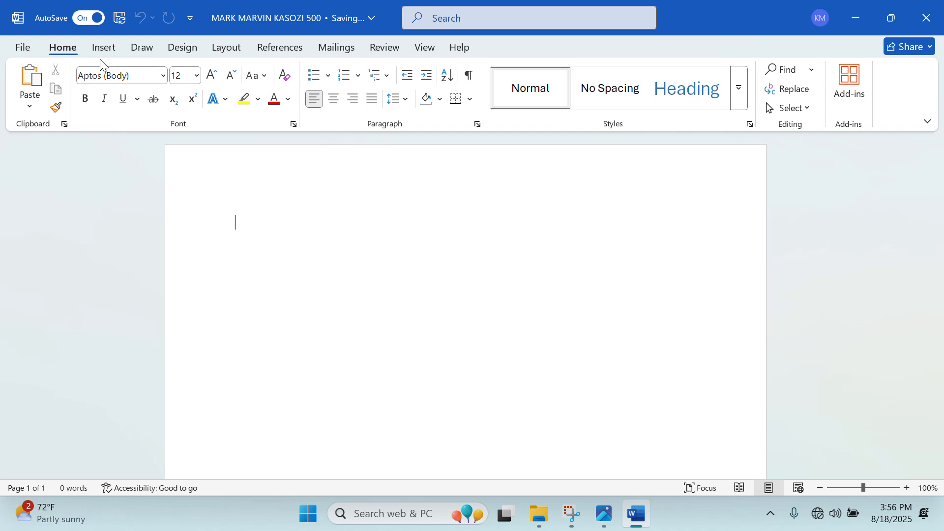
left_click(110, 51)
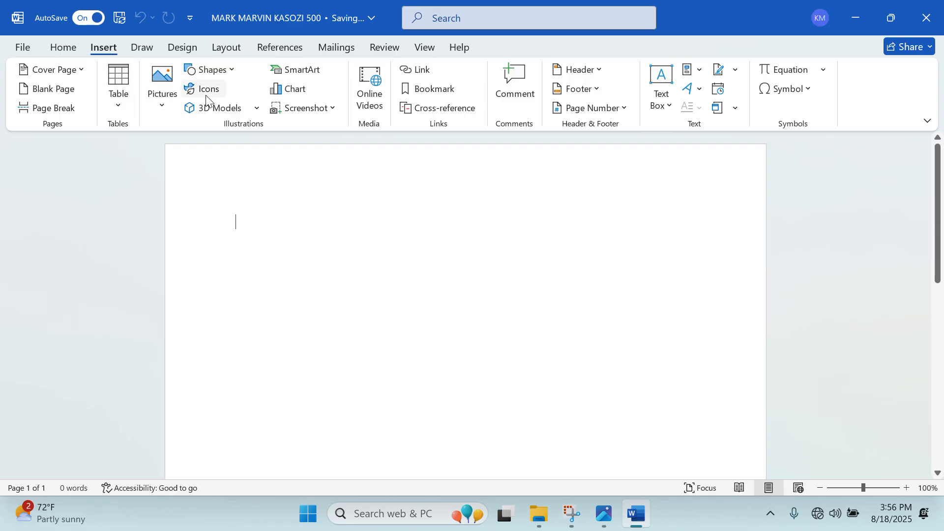
left_click(117, 105)
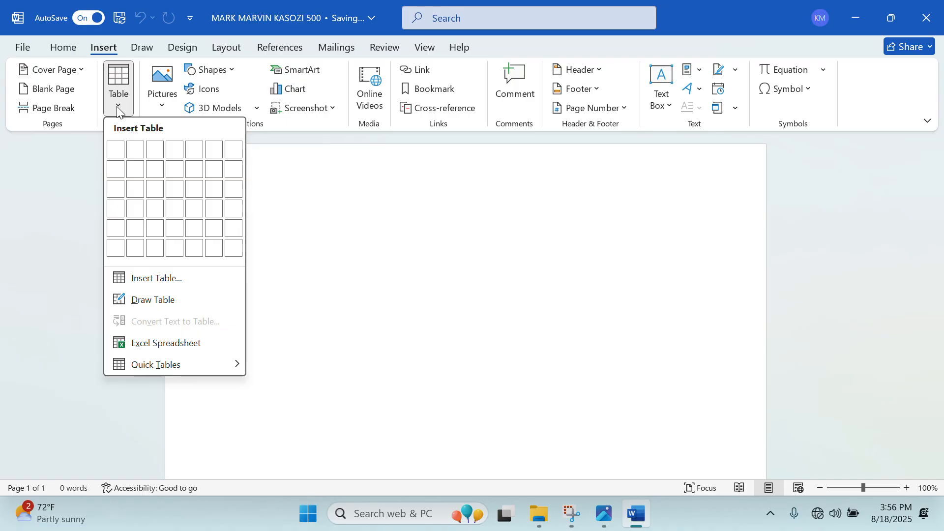
left_click(170, 280)
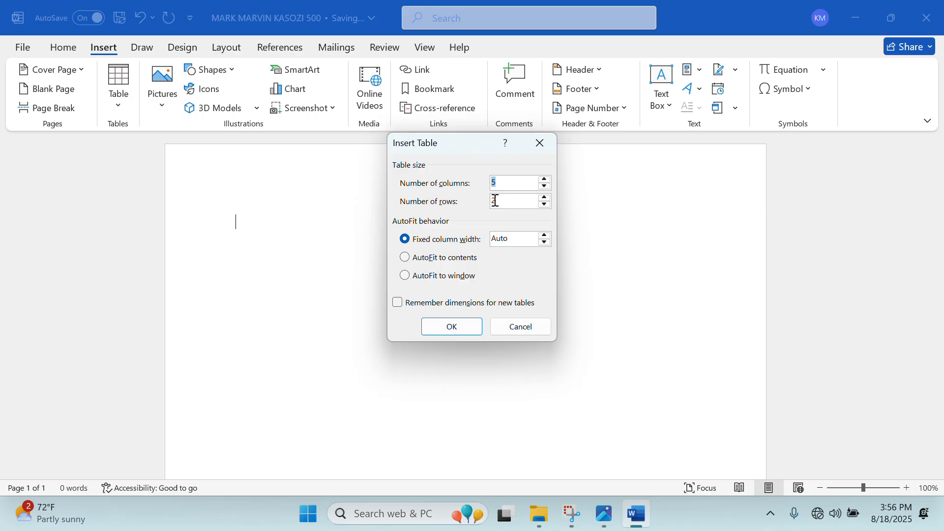
type("4")
key("Tab")
type("11")
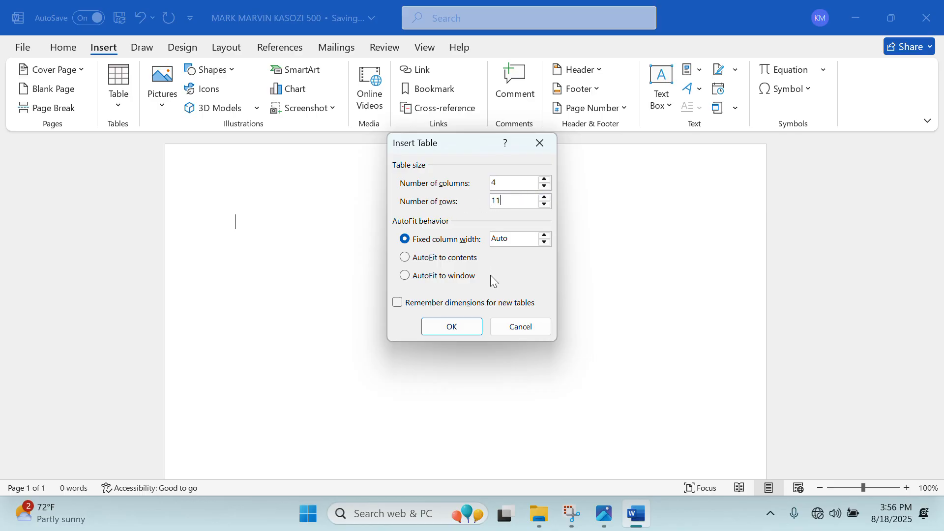
left_click(459, 322)
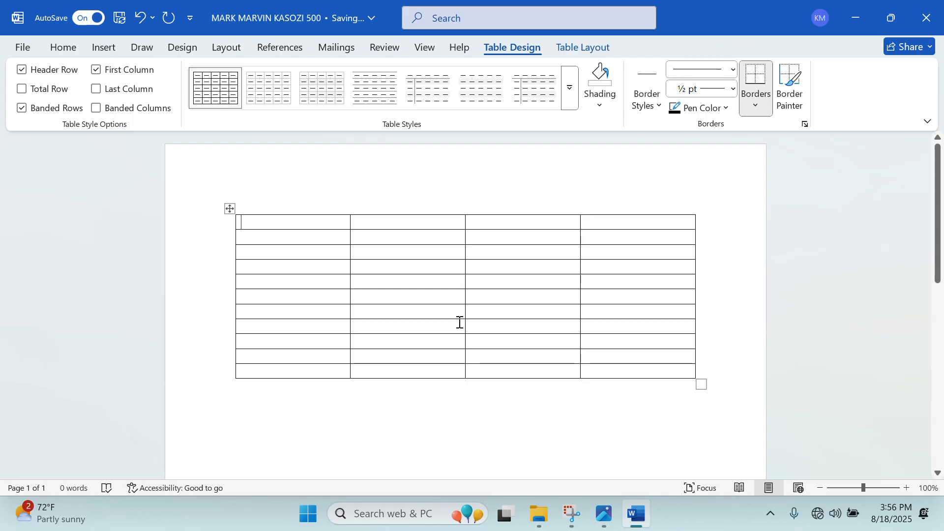
type("NAME")
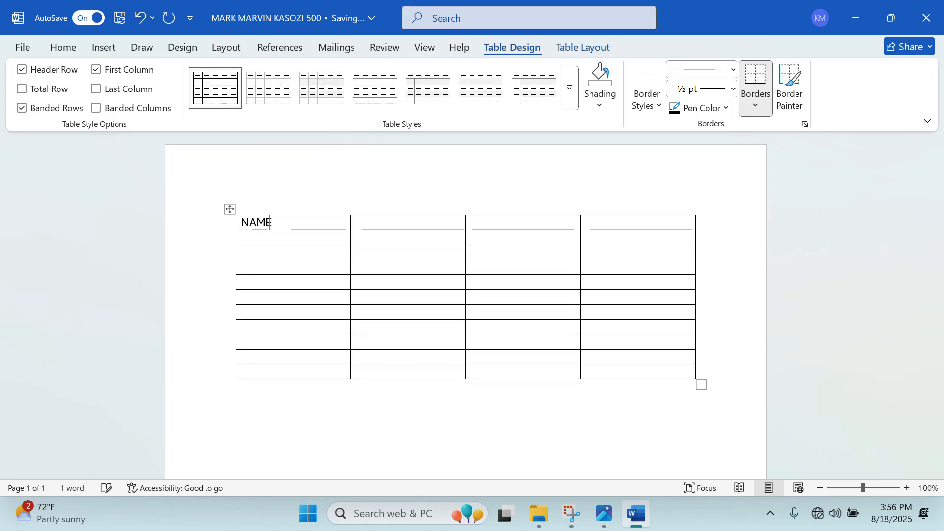
key("Tab")
Complete the header row with AGE, SEX and SALARY(SHS).
type("AGE")
key("Tab")
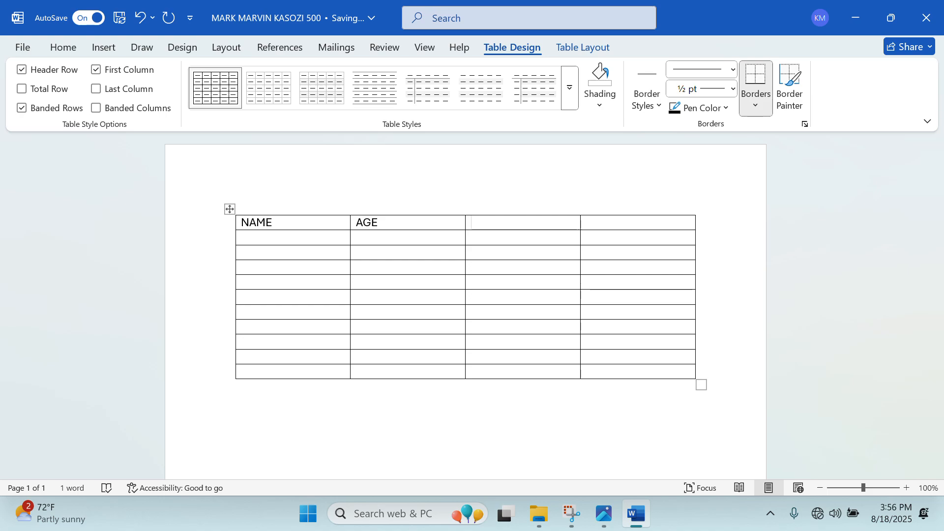
type("SEX")
key("Tab")
type("SAL")
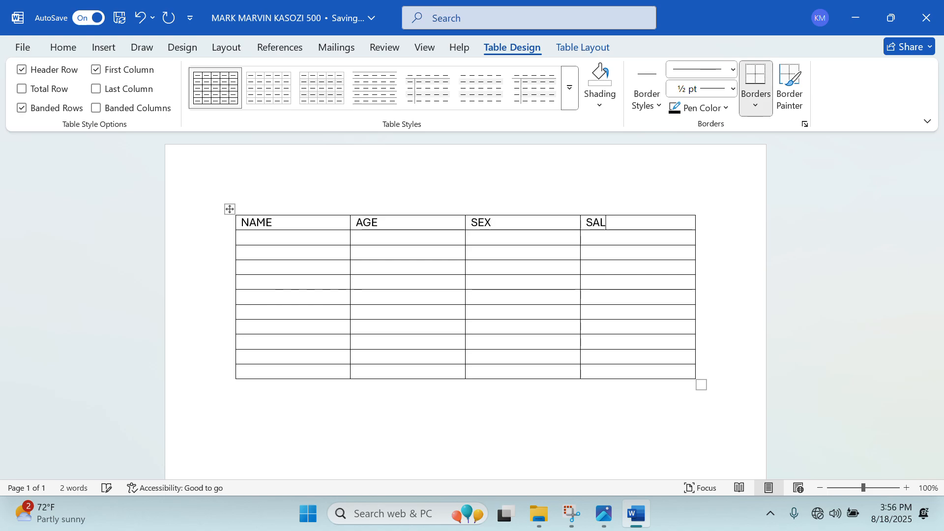
type("ARY()")
key("Left")
type("SHS")
left_click(506, 229)
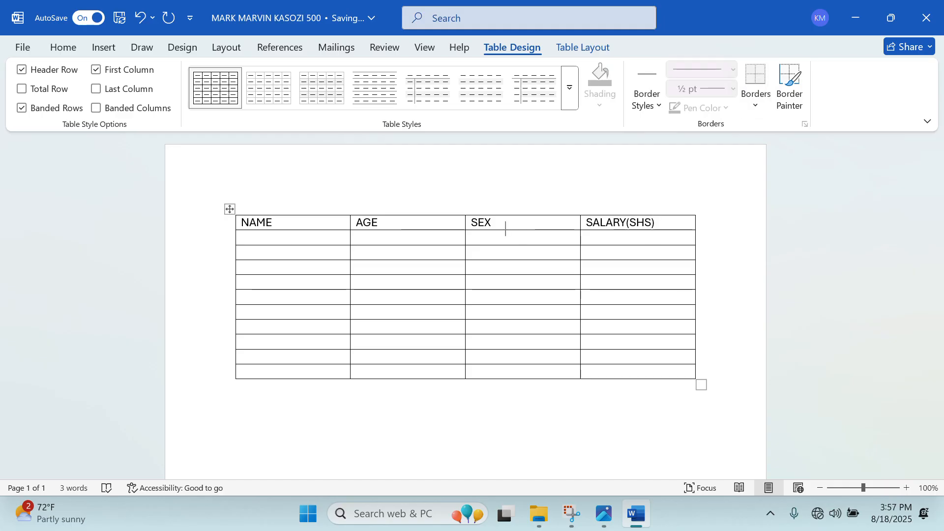
Enter the first four employee names down the NAME column, fixing a typo.
key("Tab")
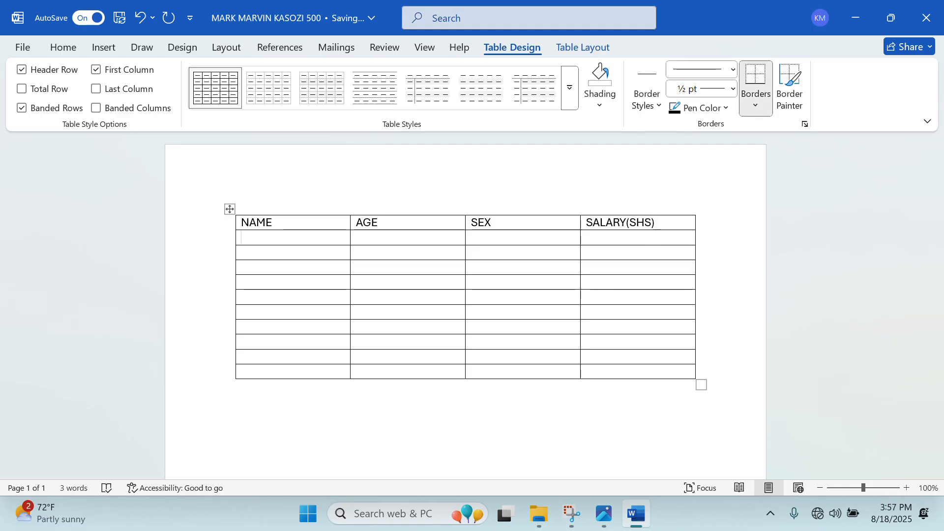
type("MUTWE")
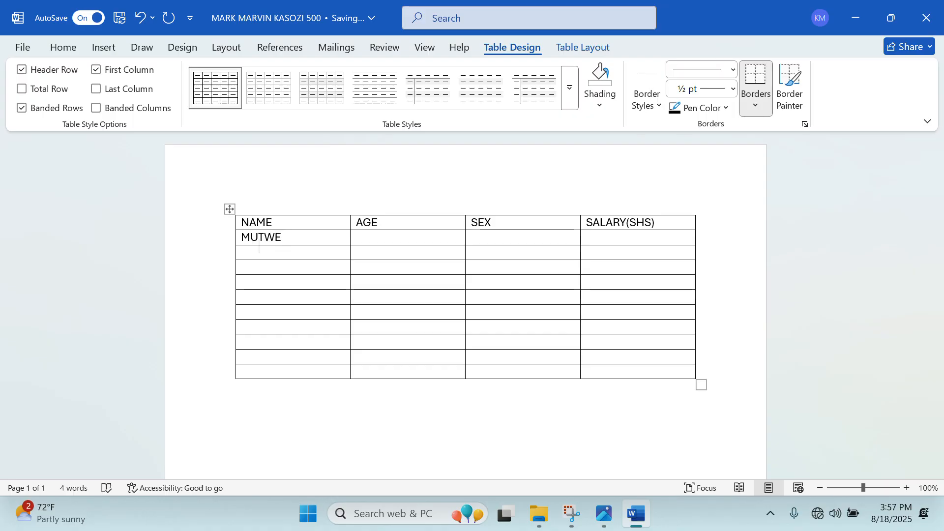
key("Down")
type("BBALE")
key("Down")
type("BABI")
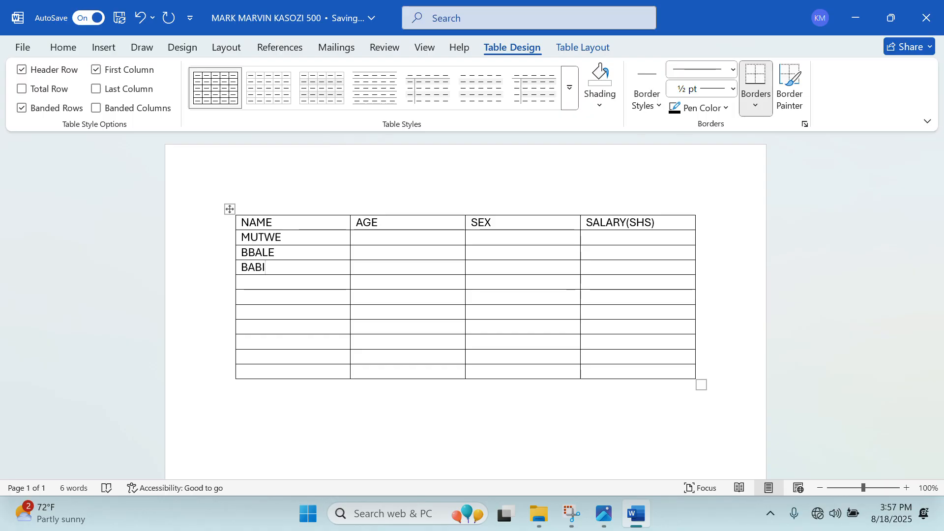
type("E")
key("Down")
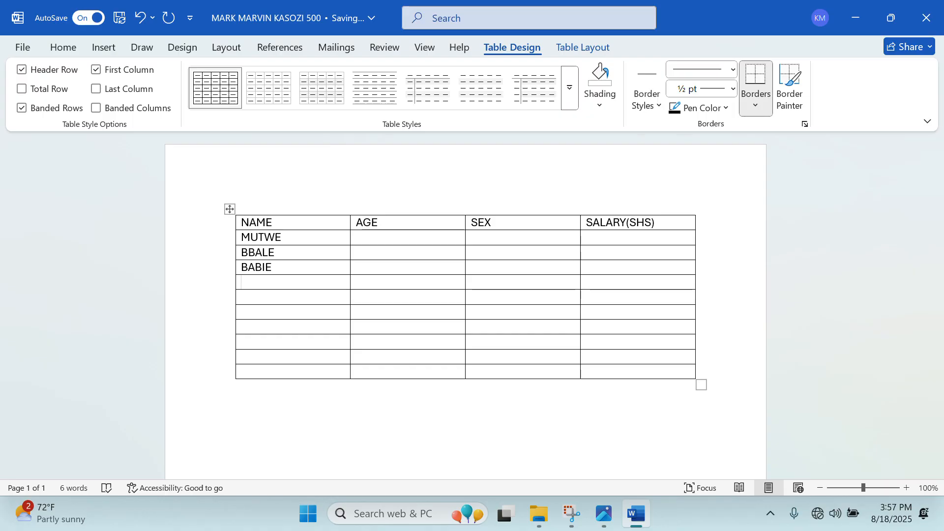
key("Down")
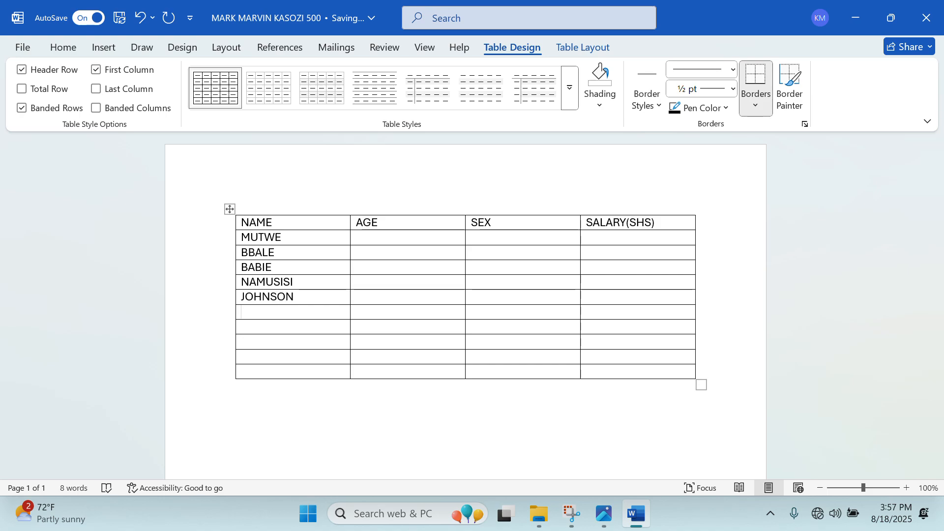
Enter the remaining employee names in the NAME column, correcting misspellings.
type("DANIELLA")
key("Down")
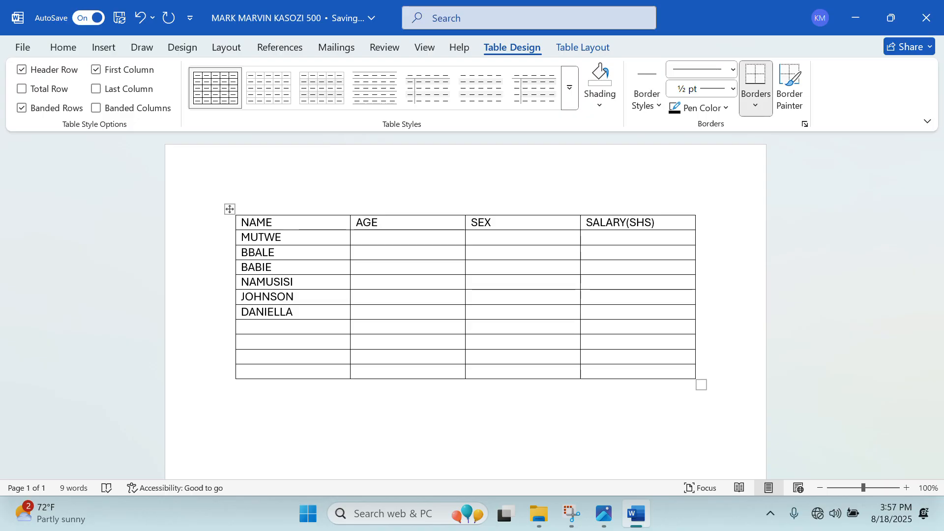
type("AKELLO")
key("Down")
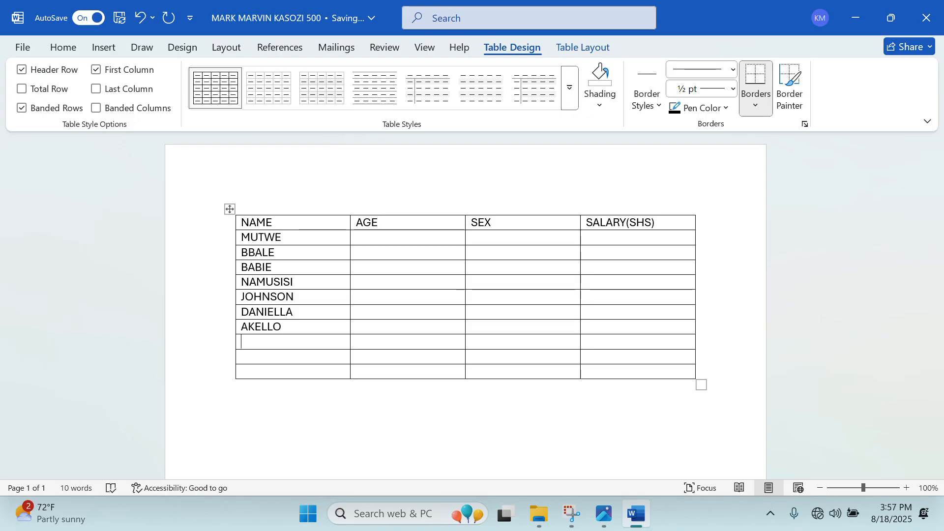
type("FAROUK")
key("Down")
type("KIWN")
key("BackSpace")
type("ANIKA")
key("Down")
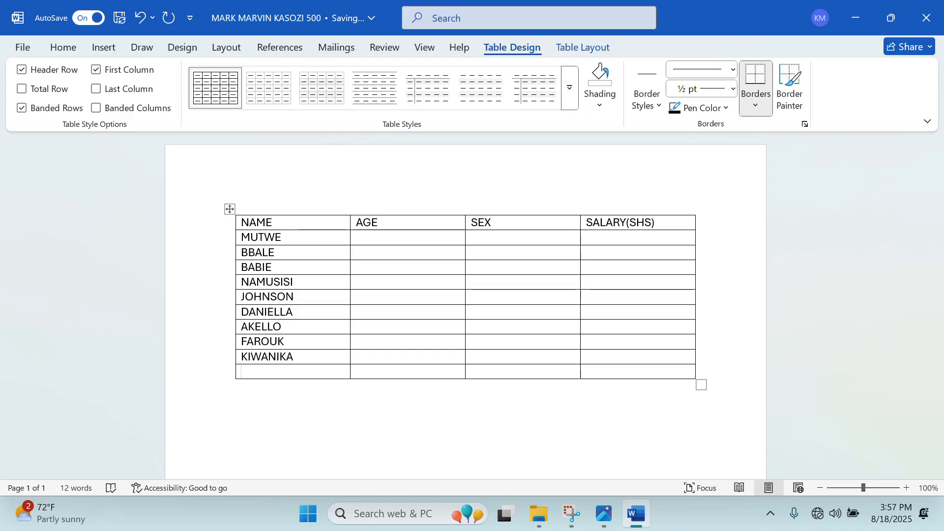
key("BackSpace")
key("BackSpace")
type("UKA")
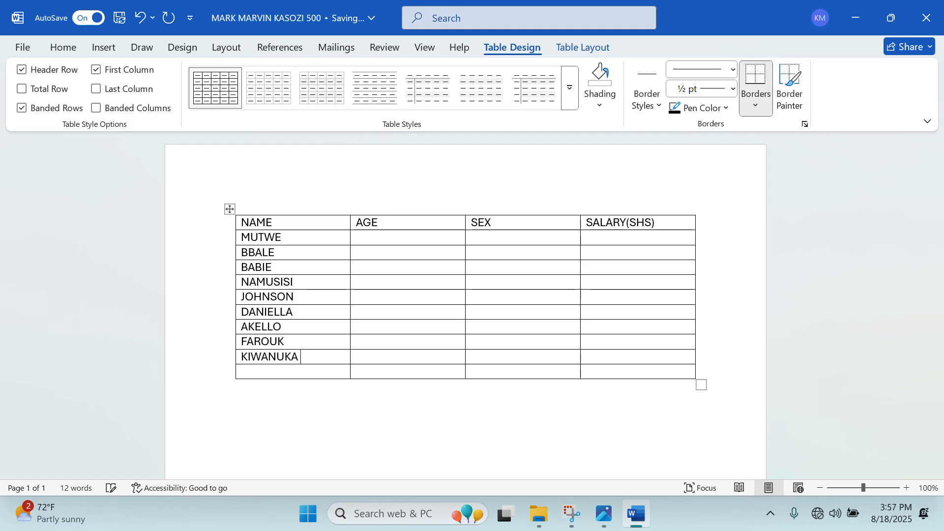
type("KAYESU")
Enter the ten employee ages, from 28 down to 25, in the AGE column.
left_click(356, 237)
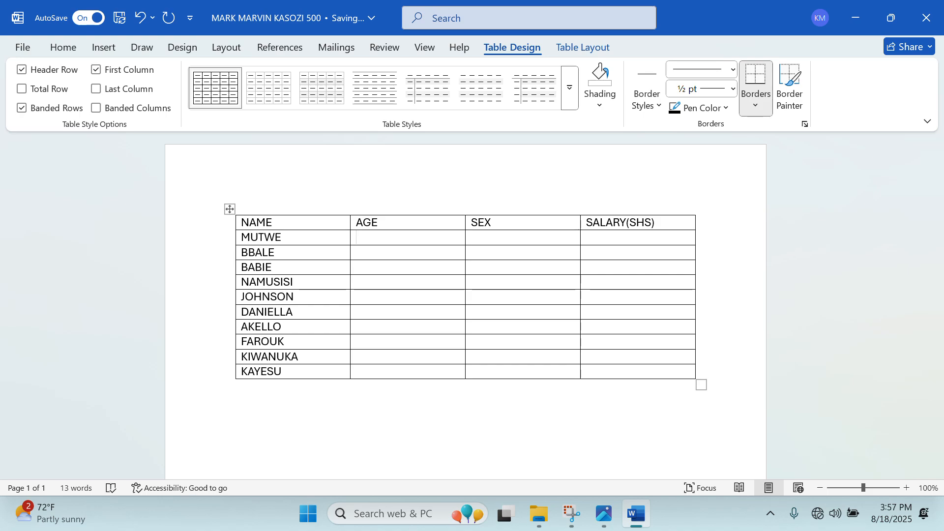
type("28 ")
type("30 ")
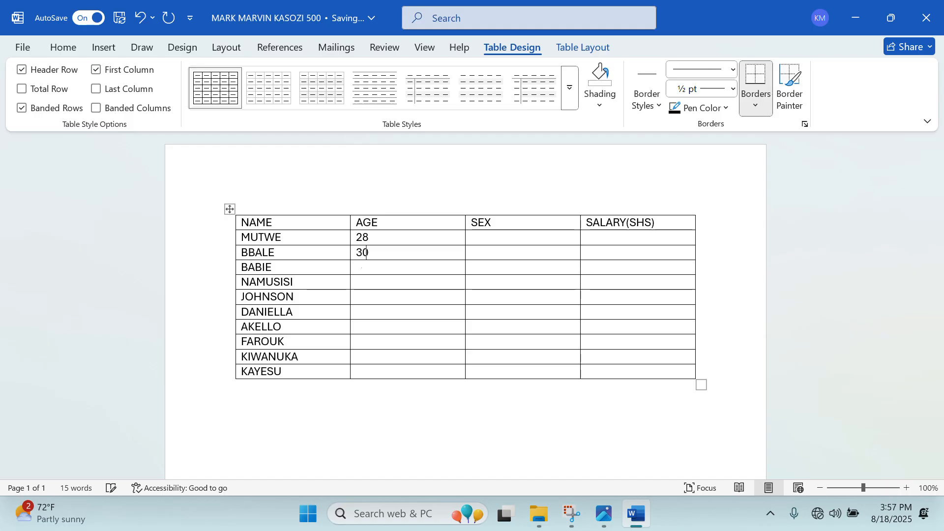
type("25")
key("Down")
type("25")
key("BackSpace")
type("6")
key("Down")
type("27")
key("Down")
type("3")
type("34")
key("Down")
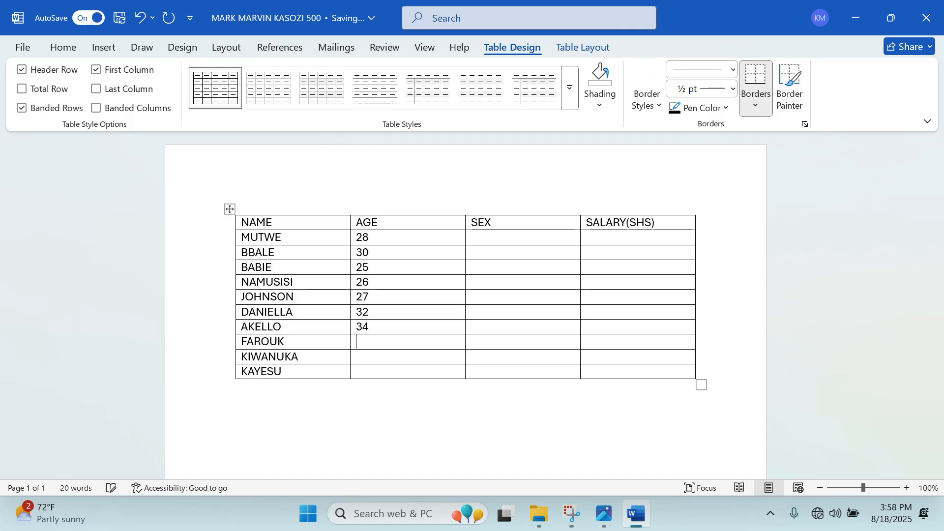
type("38")
type("37")
key("Down")
type("25")
Fill the SEX column with alternating M and F entries.
key("Down")
type("M")
key("Down")
type("F")
key("Down")
type("F")
key("Down")
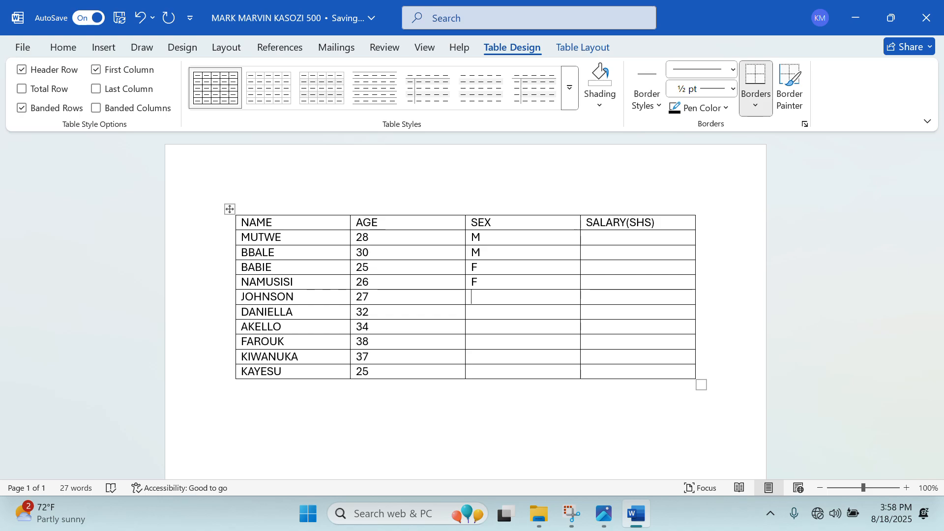
type("M")
key("Down")
type("F")
key("Down")
type("F")
key("Down")
type("M")
key("Down")
type("M")
key("Down")
type("F")
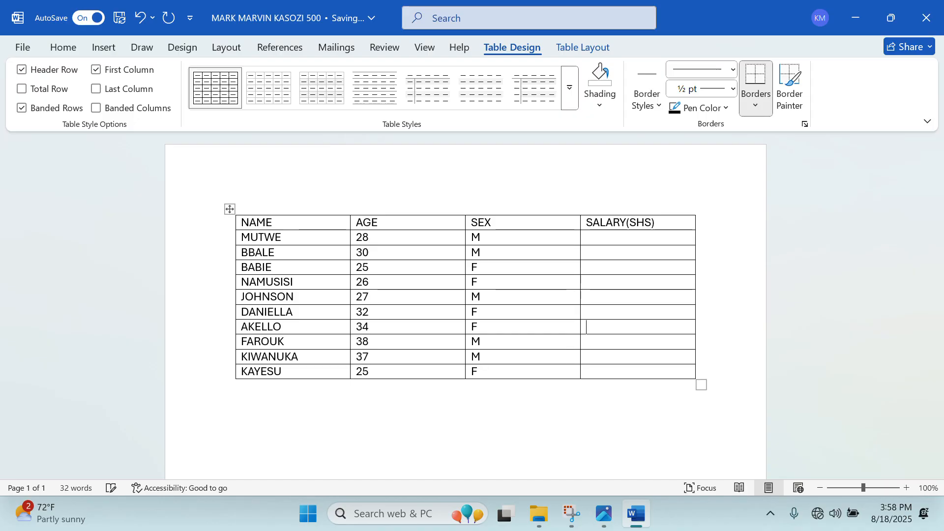
Enter salaries 450000, 950000, 380000, 400000, 600000, 560000, 760000, 850000 and 865000.
left_click(587, 237)
type("450000")
key("Down")
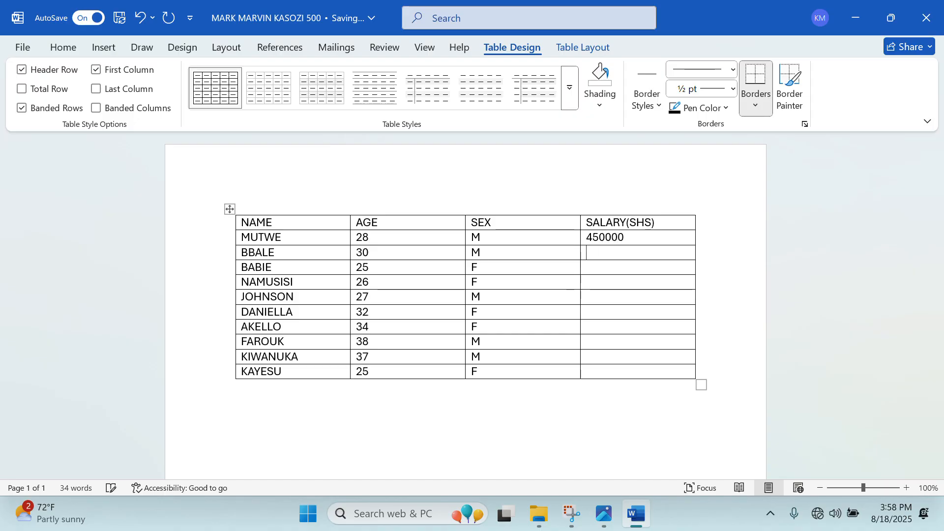
type("550000")
key("Down")
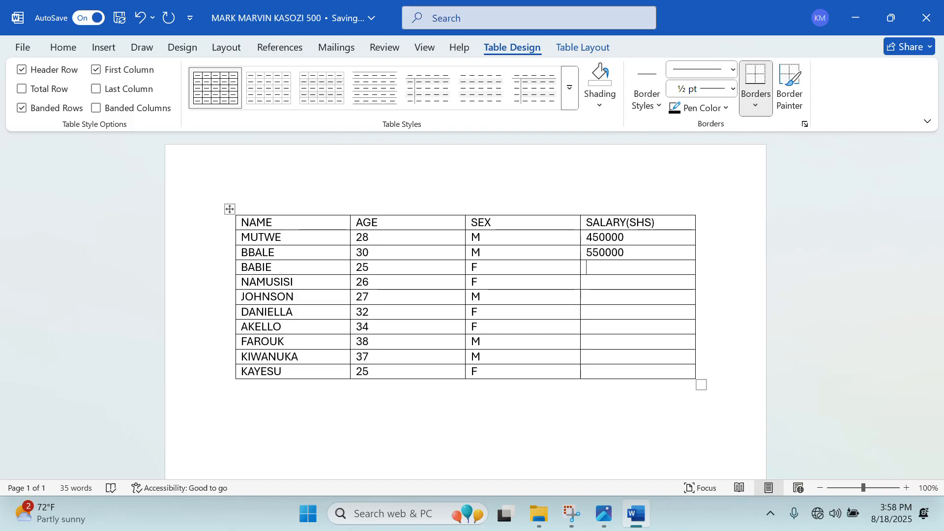
type("950000")
key("Down")
type("380000 ")
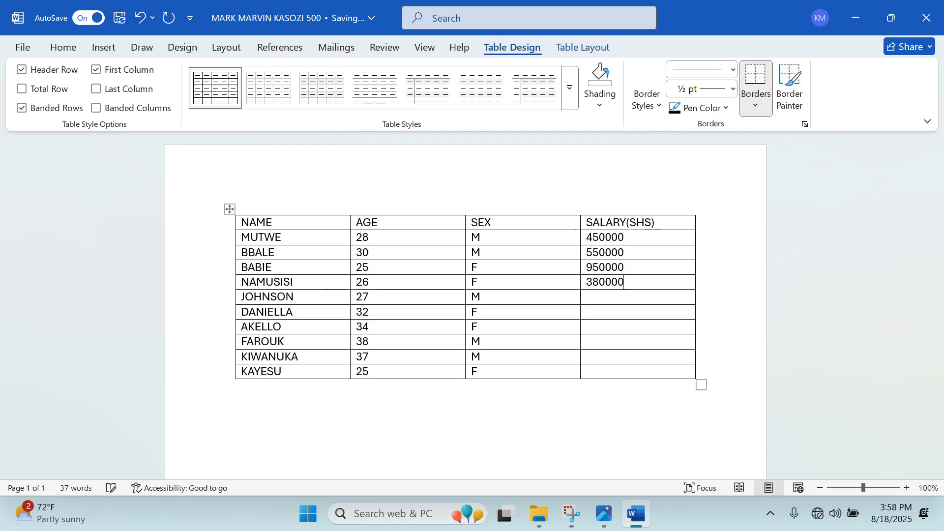
type("400000 600000 ")
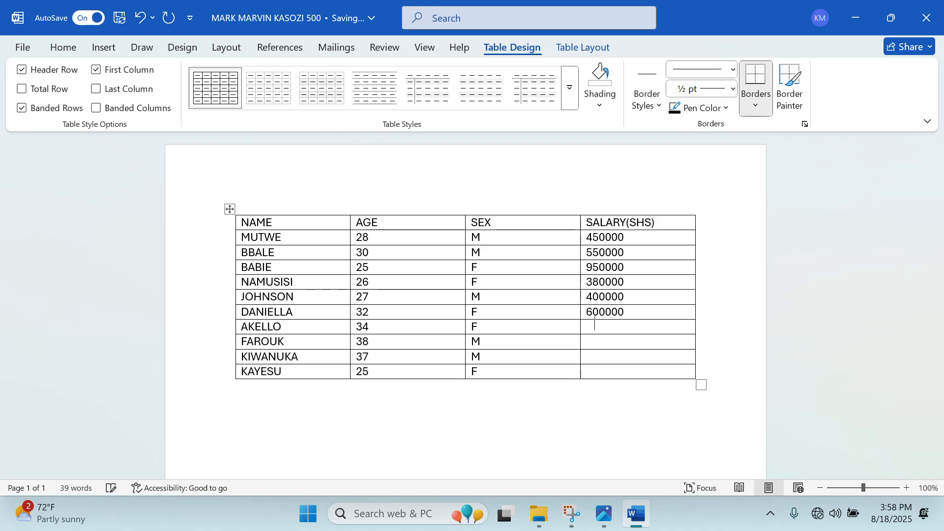
type("560000 76")
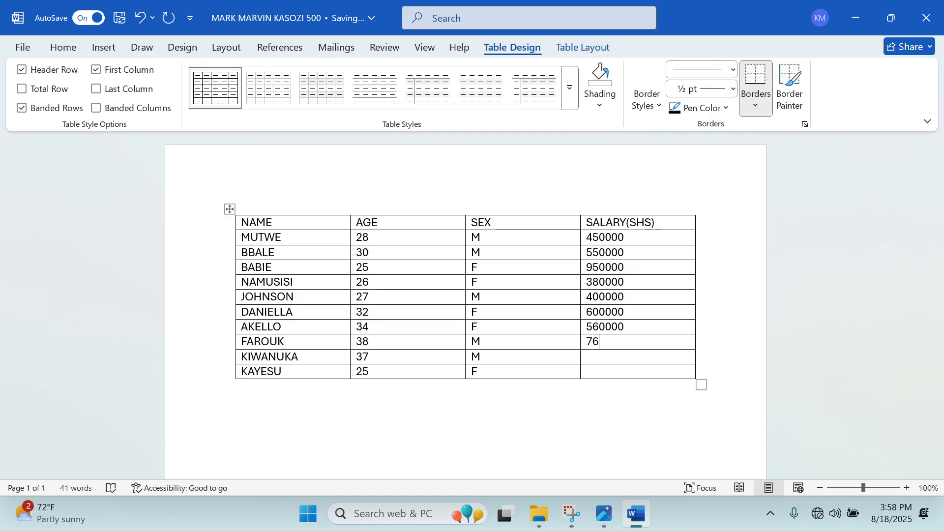
type("0000 ")
type("850000 ")
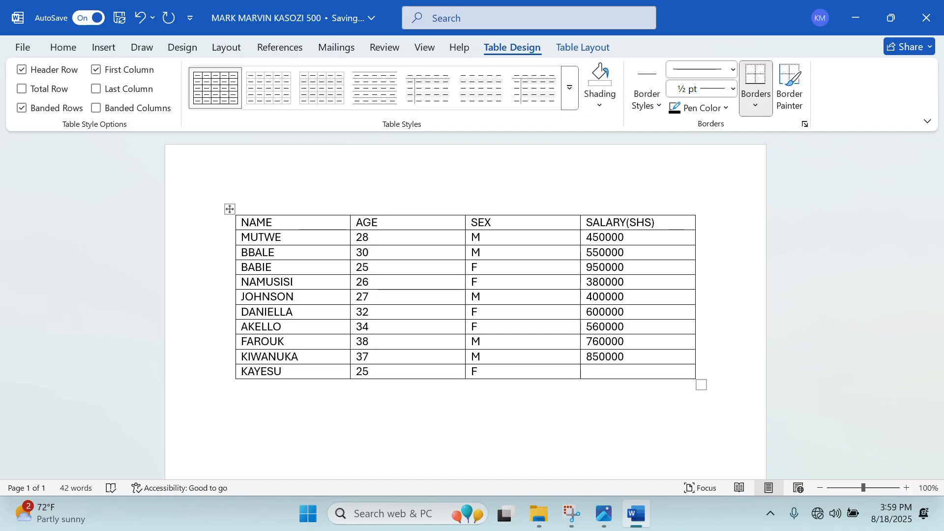
type("865000")
key("Up")
key("Up")
key("Up")
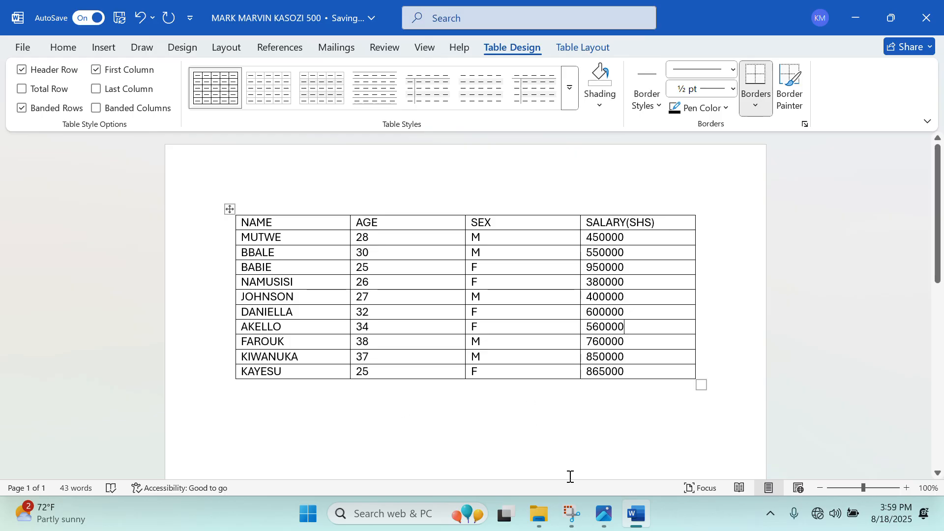
left_click(604, 515)
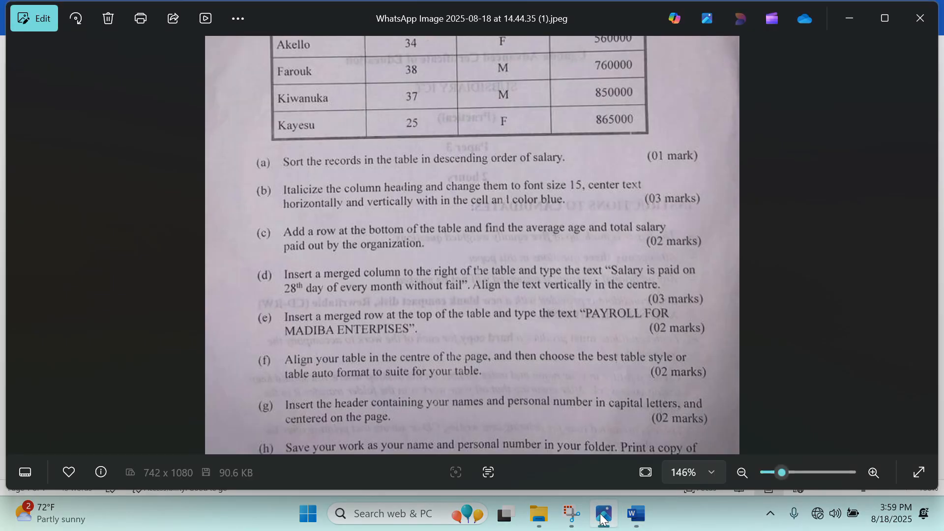
scroll(678, 392, "up", 3)
scroll(678, 392, "down", 3)
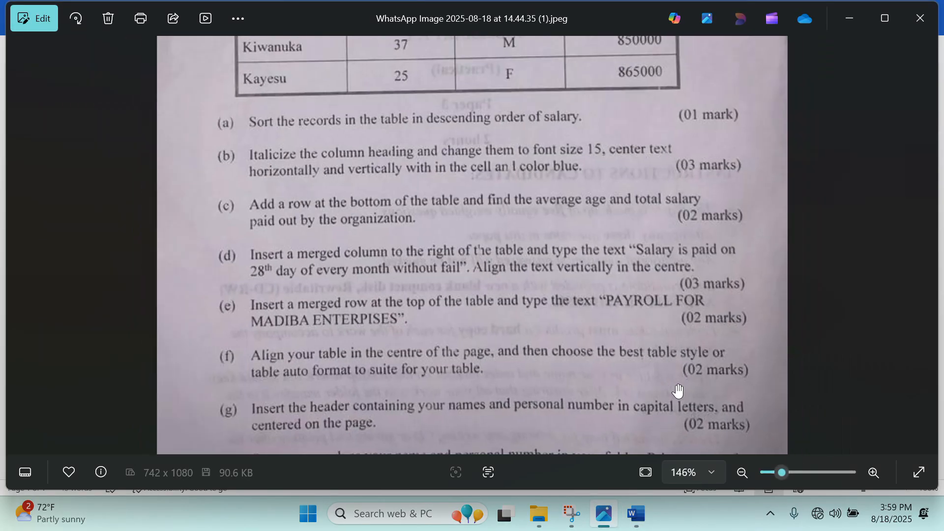
scroll(686, 237, "up", 2)
scroll(685, 237, "down", 2)
left_click_drag(499, 91, 500, 329)
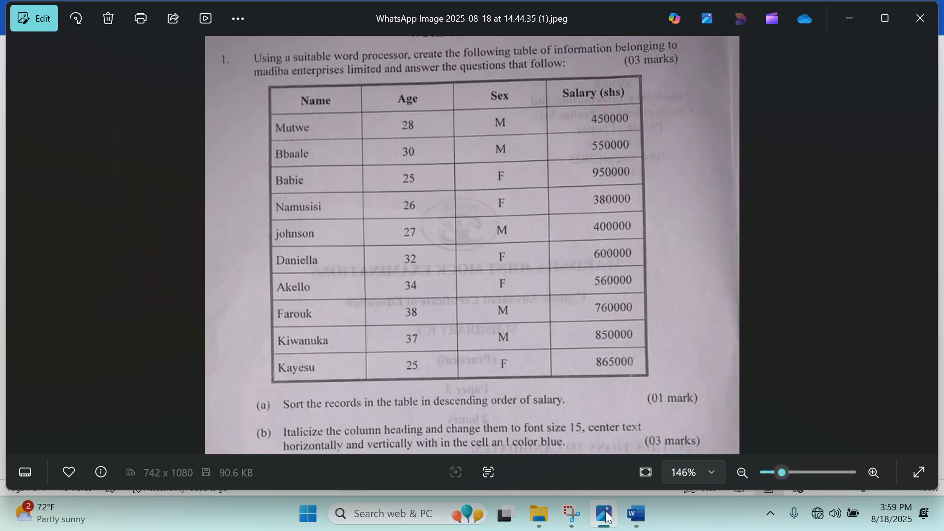
left_click(636, 514)
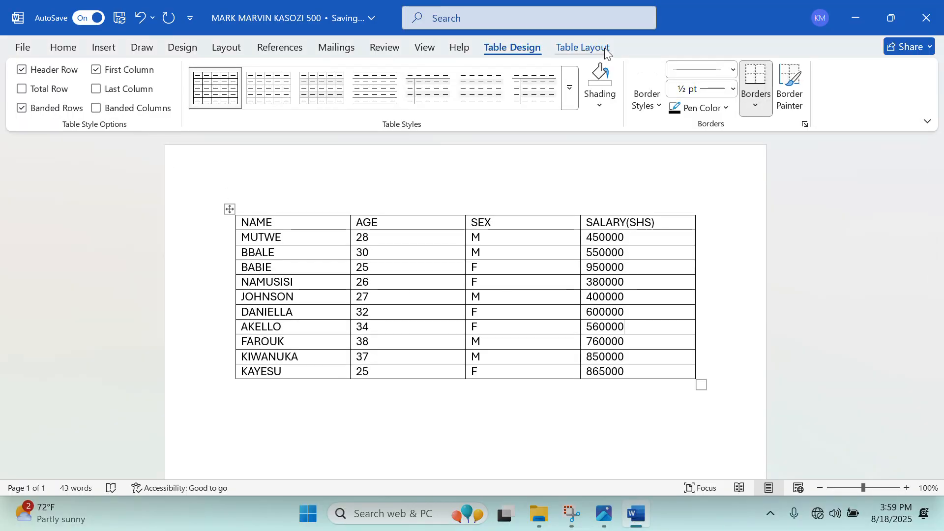
Choose a 3 pt line style and paint it along the table's top, left, bottom and right edges.
left_click(734, 72)
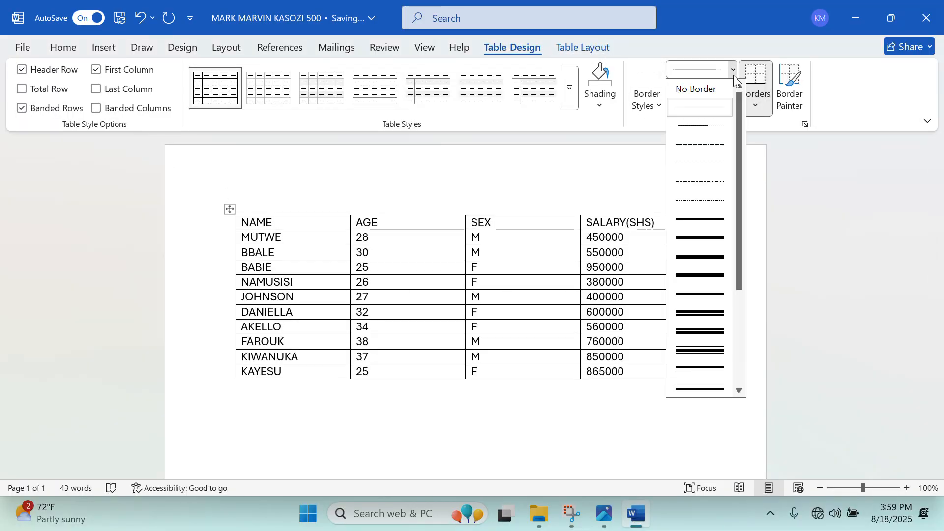
left_click(714, 257)
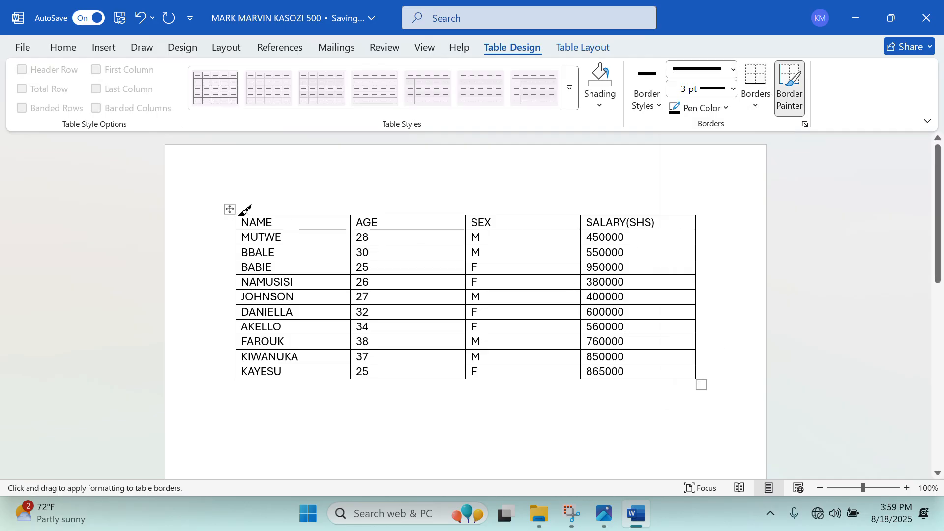
left_click_drag(256, 215, 453, 214)
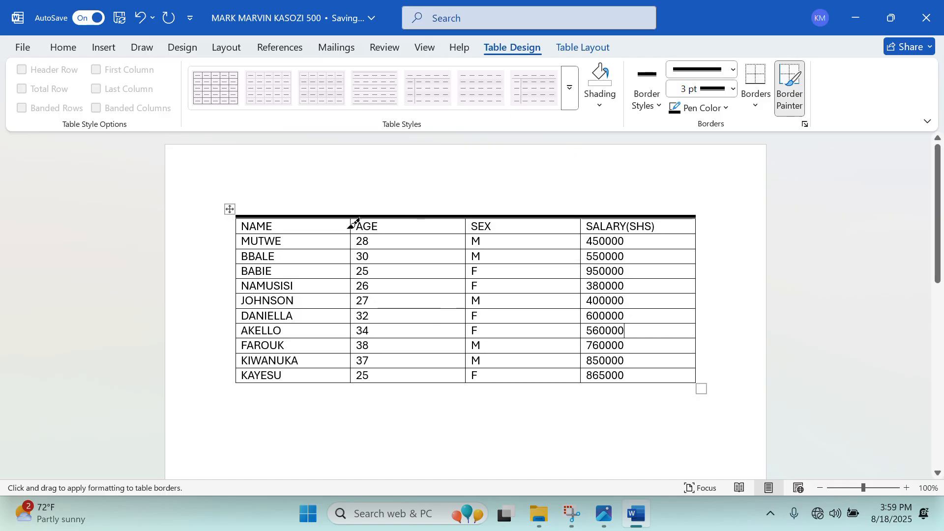
left_click_drag(237, 218, 231, 390)
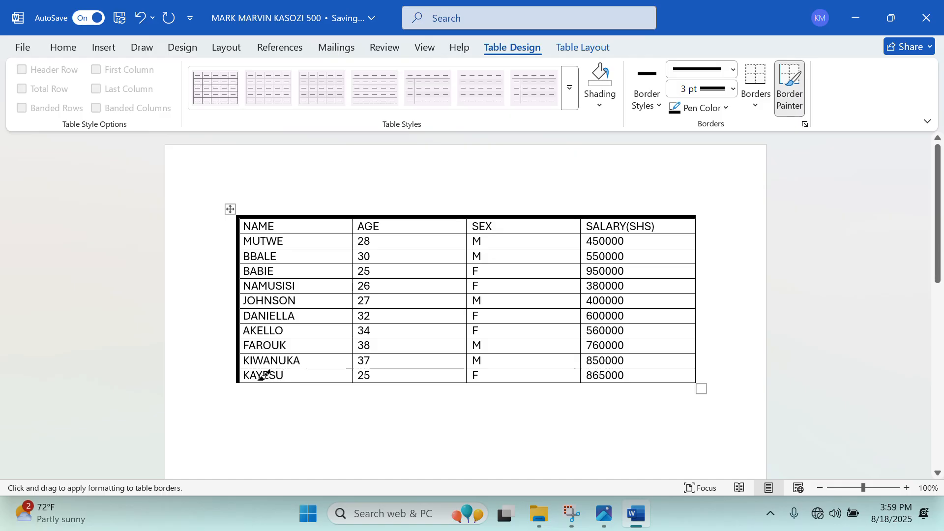
left_click_drag(238, 383, 696, 383)
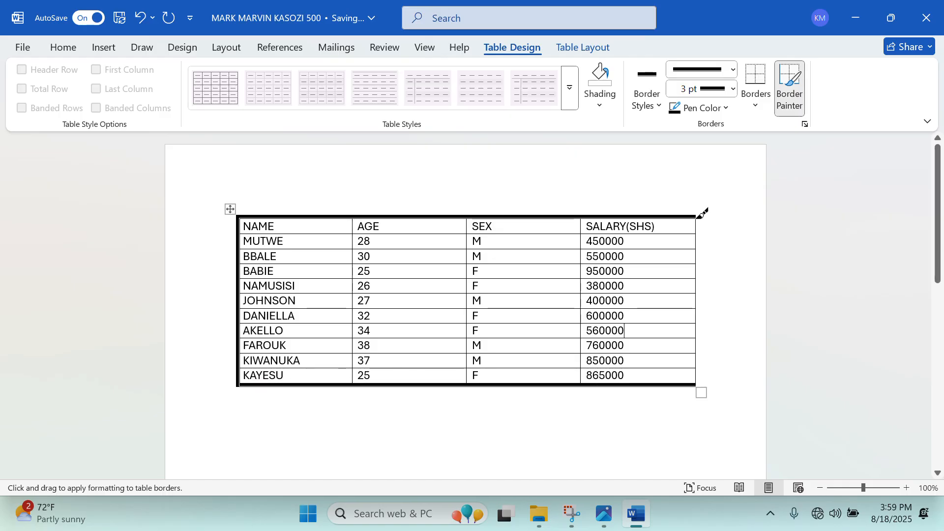
mouse_move(696, 217)
left_mouse_down()
mouse_move(704, 315)
mouse_move(696, 367)
mouse_move(710, 213)
mouse_move(698, 211)
mouse_move(706, 254)
left_mouse_up()
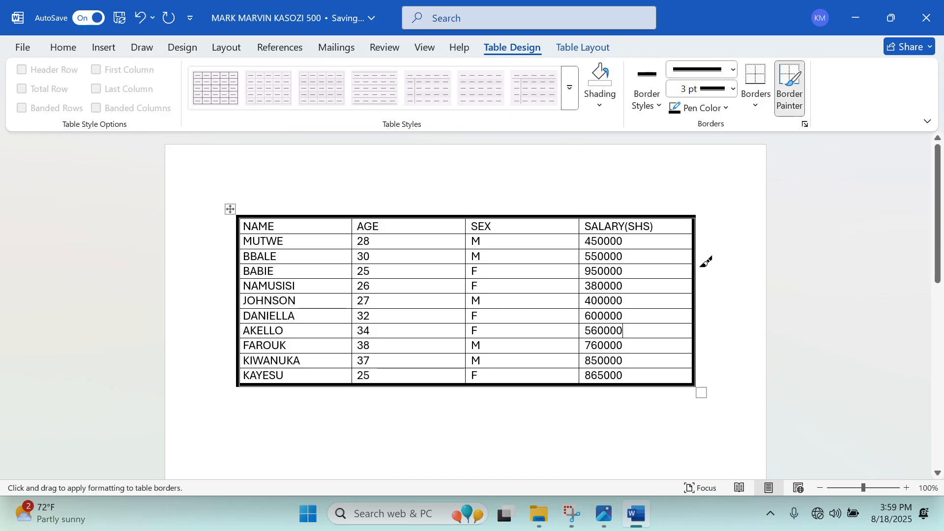
key("Escape")
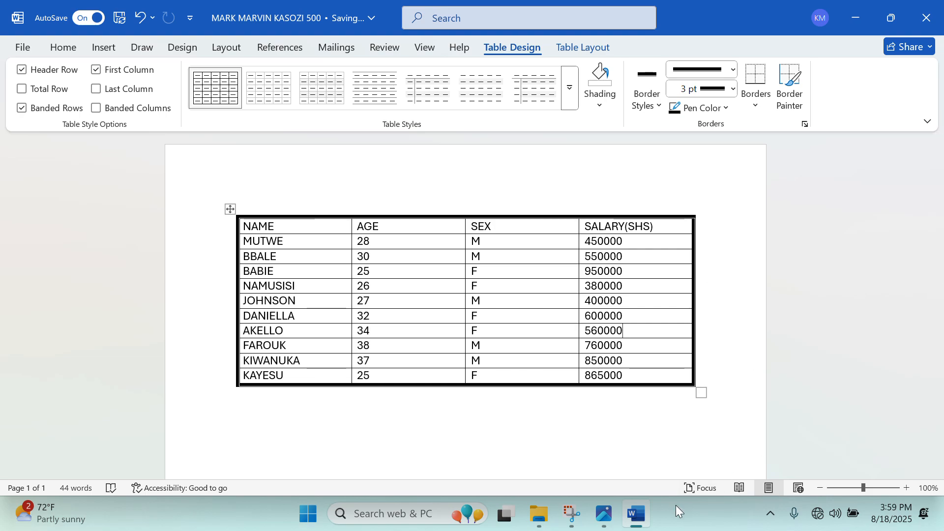
left_click(642, 518)
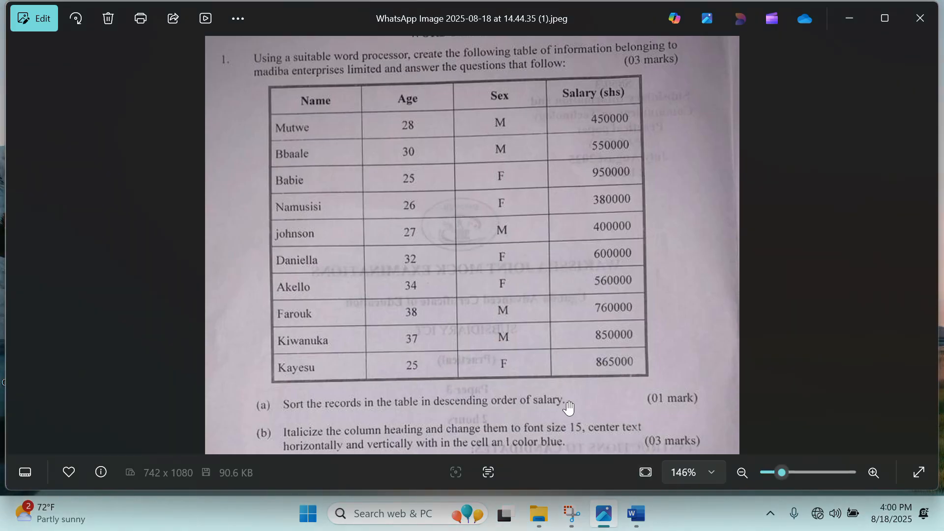
left_click(841, 32)
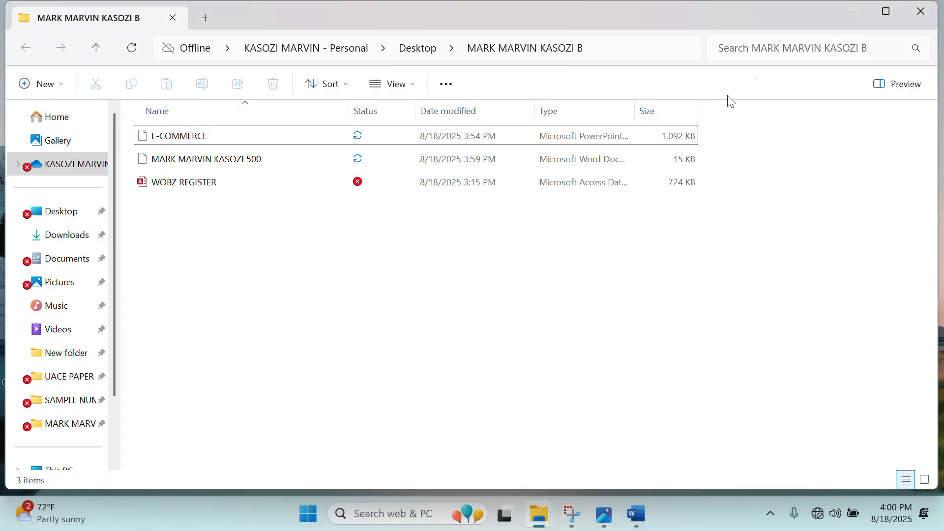
left_click(636, 512)
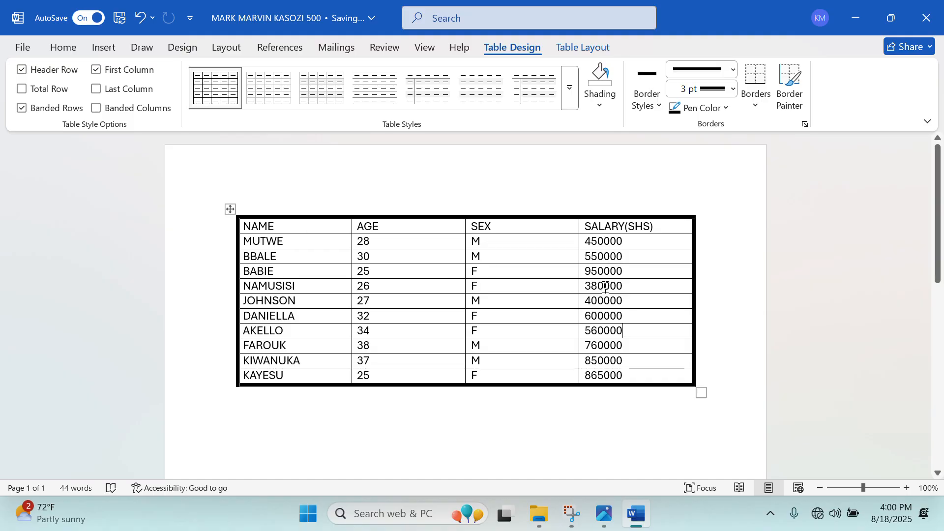
Select the salary values and set up a descending Number sort, dismissing the invalid-entry warning.
left_click_drag(590, 241, 658, 390)
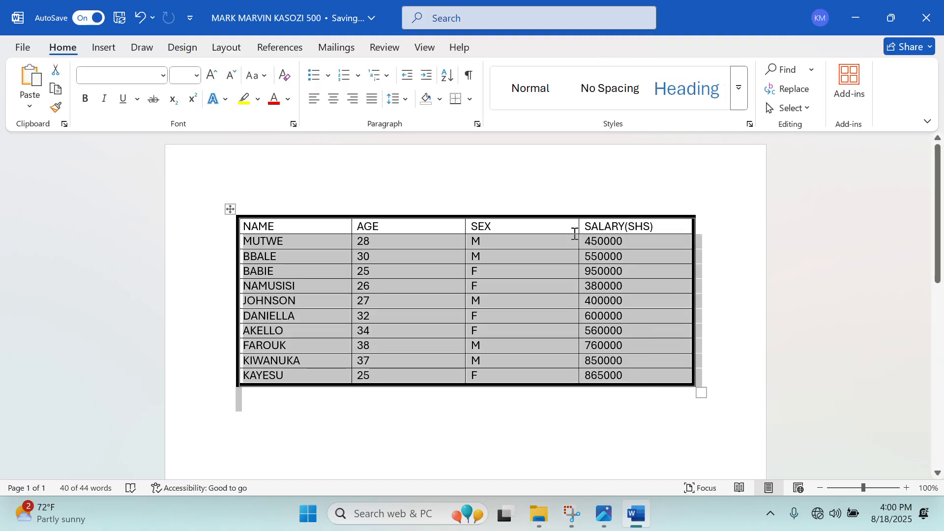
left_click(593, 246)
left_click_drag(594, 246, 625, 373)
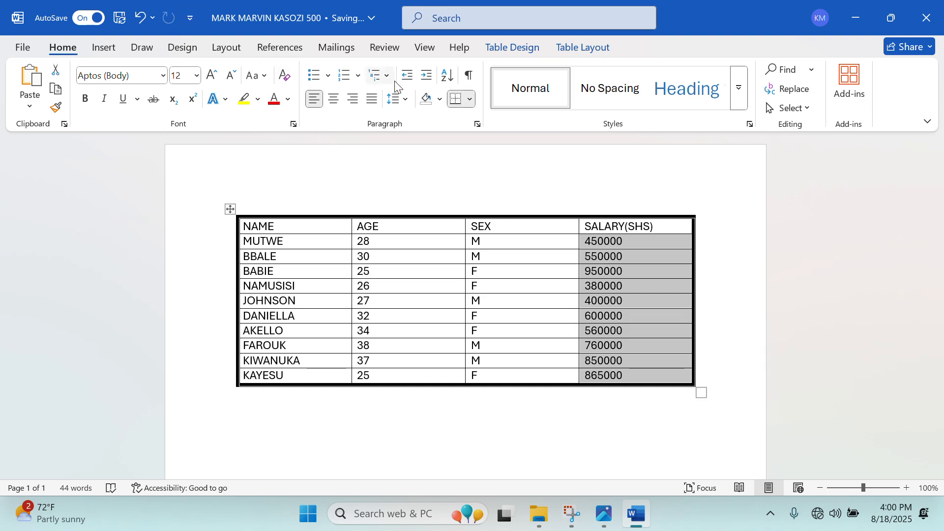
left_click(447, 76)
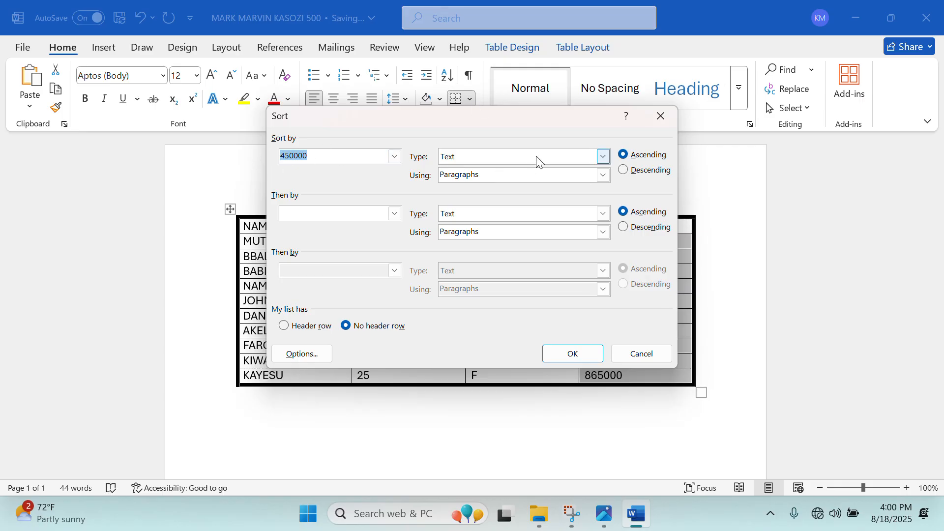
left_click(603, 156)
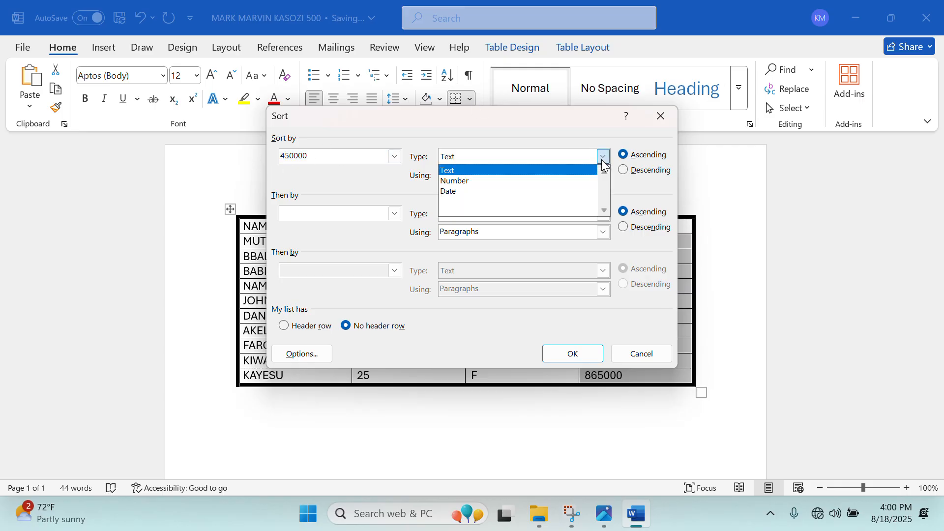
left_click(454, 183)
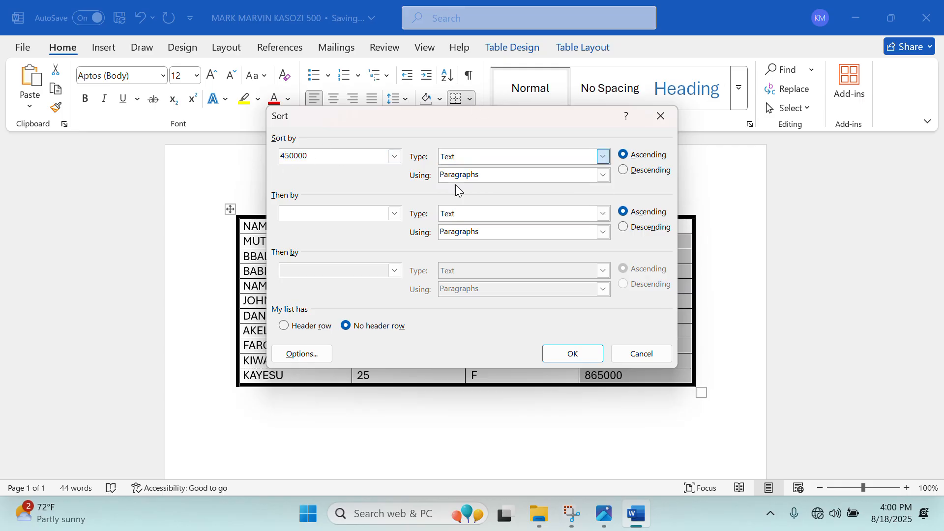
left_click(630, 173)
left_click(589, 352)
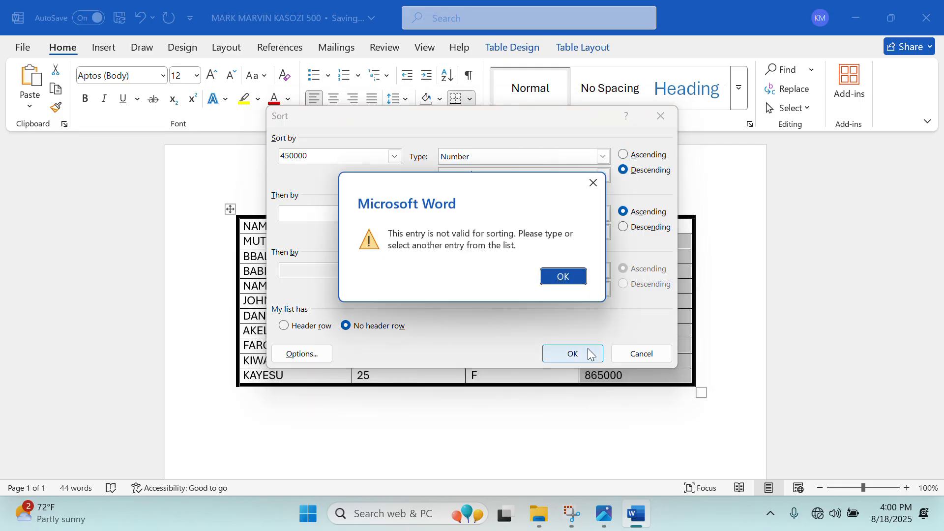
left_click(567, 281)
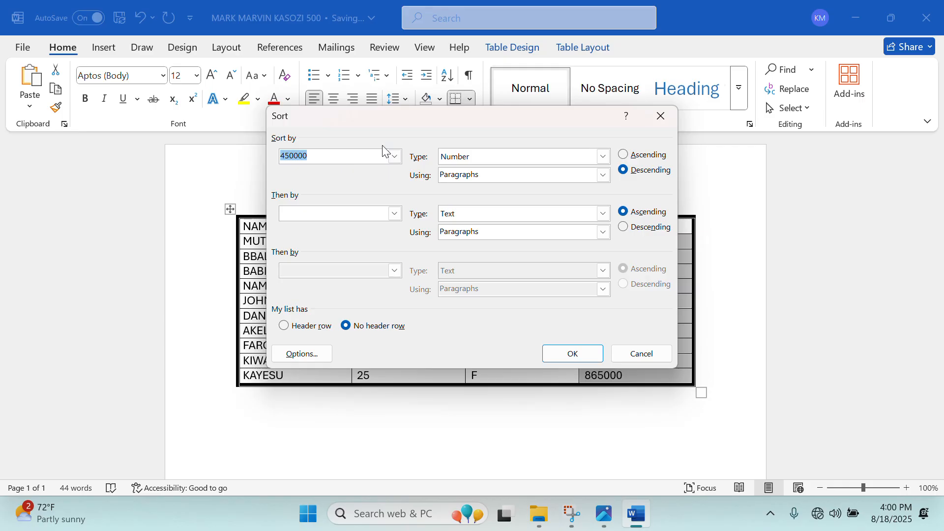
Sort by Column 4 as Number, descending, and apply the sort.
left_click(395, 157)
left_click(395, 159)
left_click(389, 160)
left_click(368, 171)
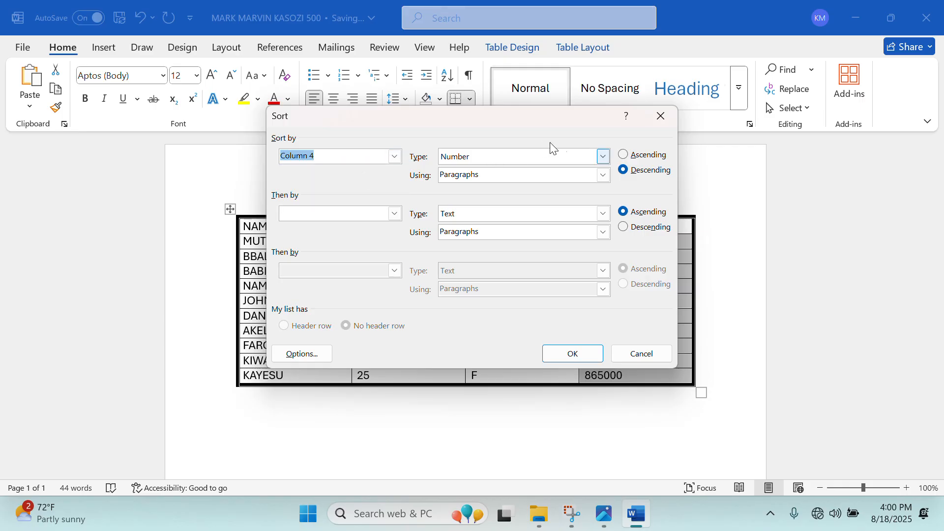
left_click(603, 156)
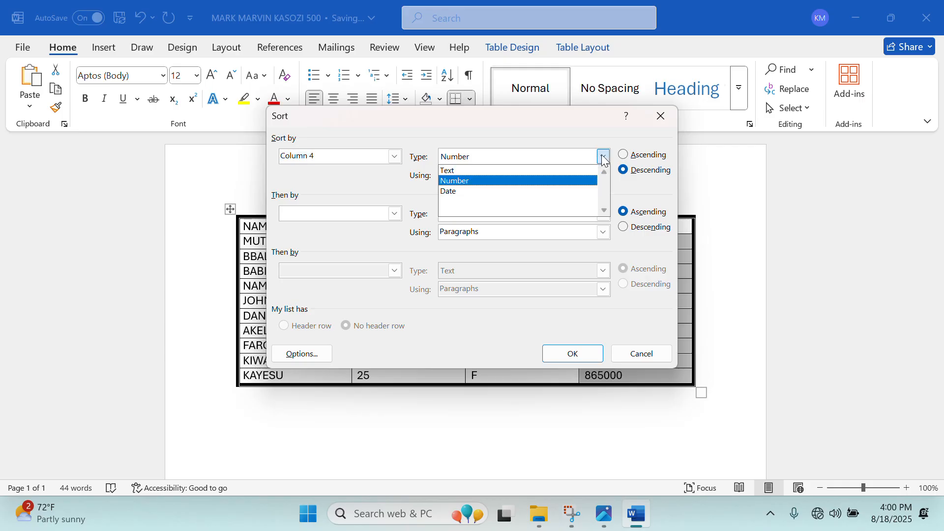
left_click(604, 158)
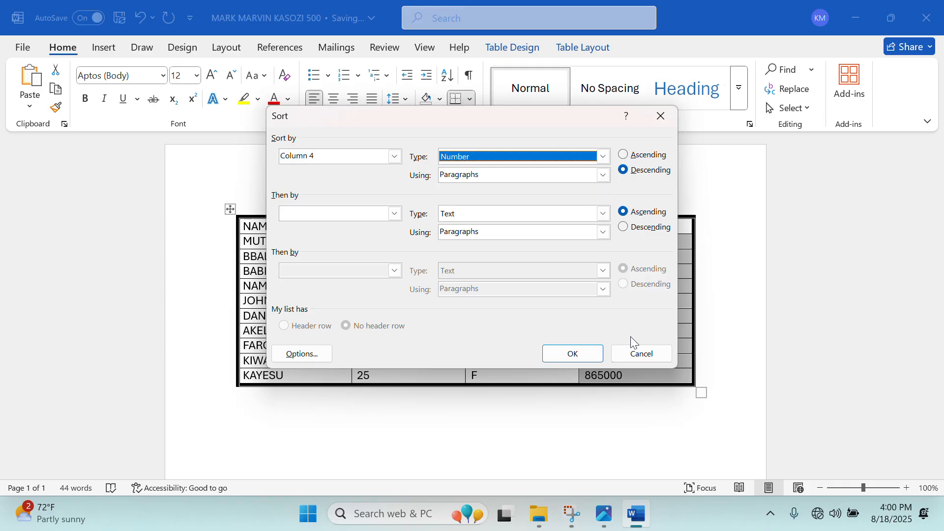
left_click(598, 355)
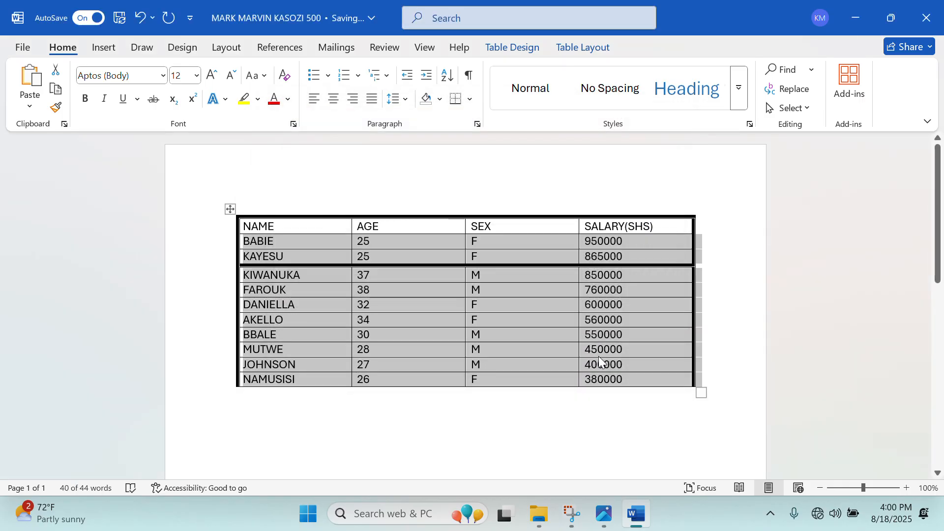
Repaint the border under the KAYESU row with a thin ½ pt single line.
left_click(637, 289)
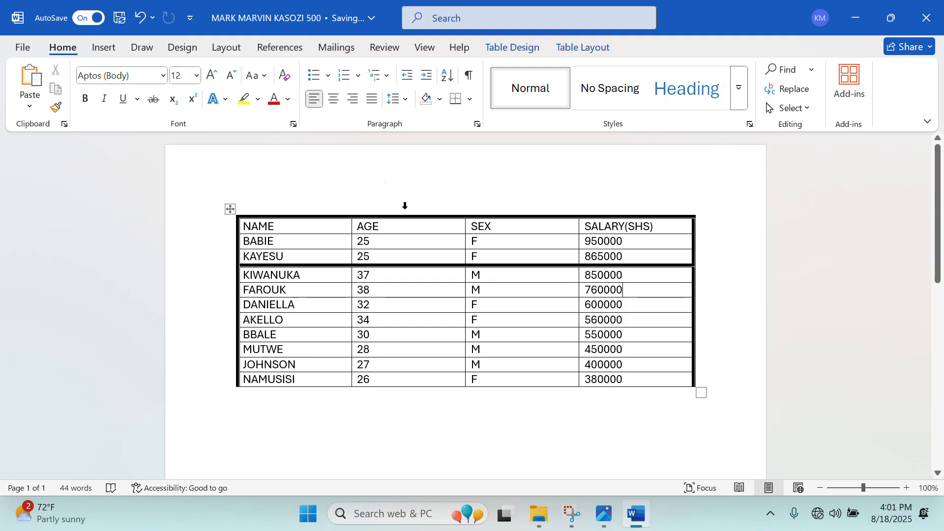
key("super+shift+s")
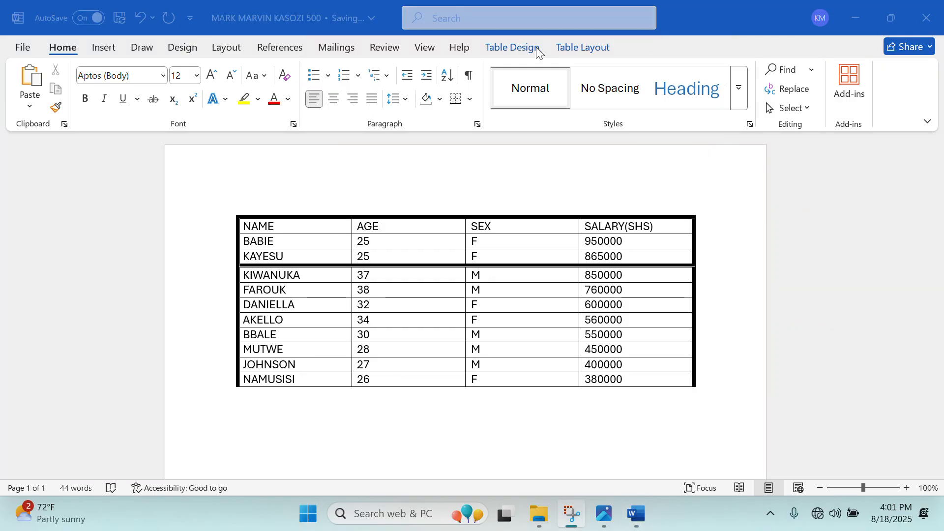
left_click(502, 55)
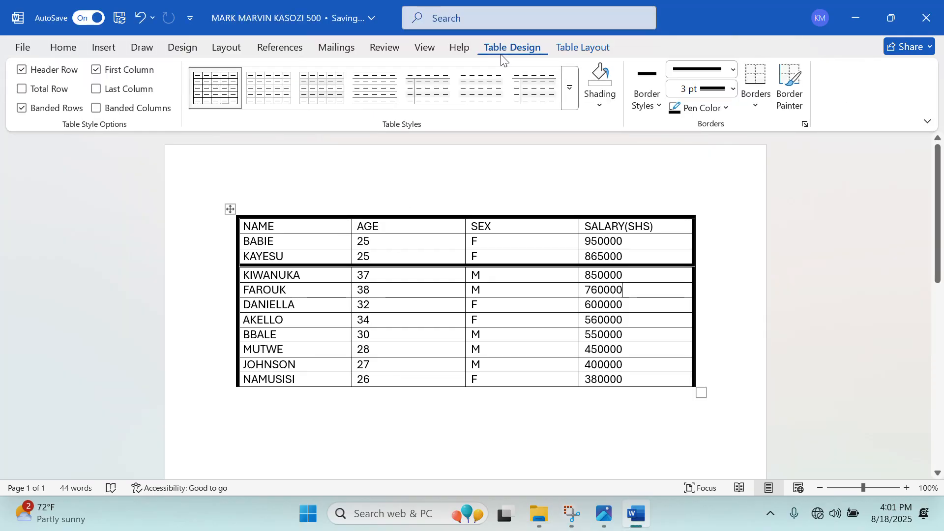
left_click(731, 75)
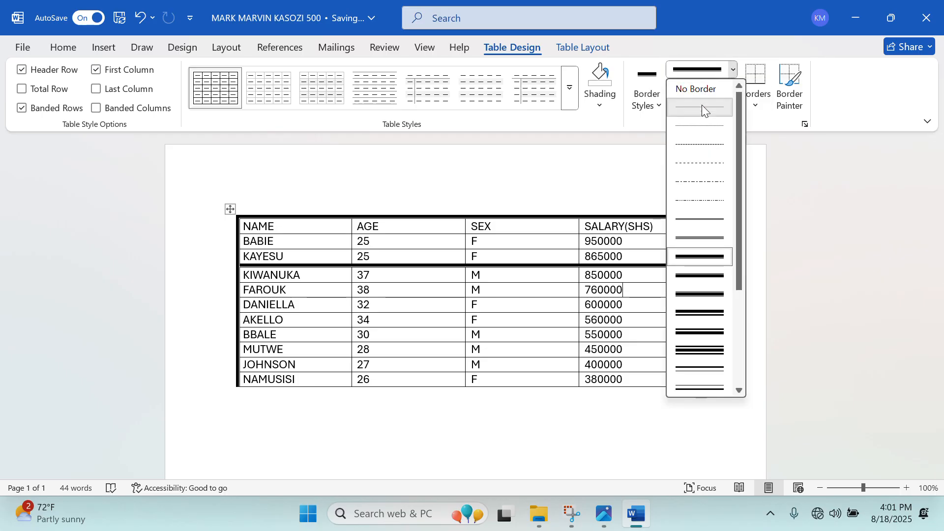
left_click(705, 108)
left_click_drag(253, 256, 645, 256)
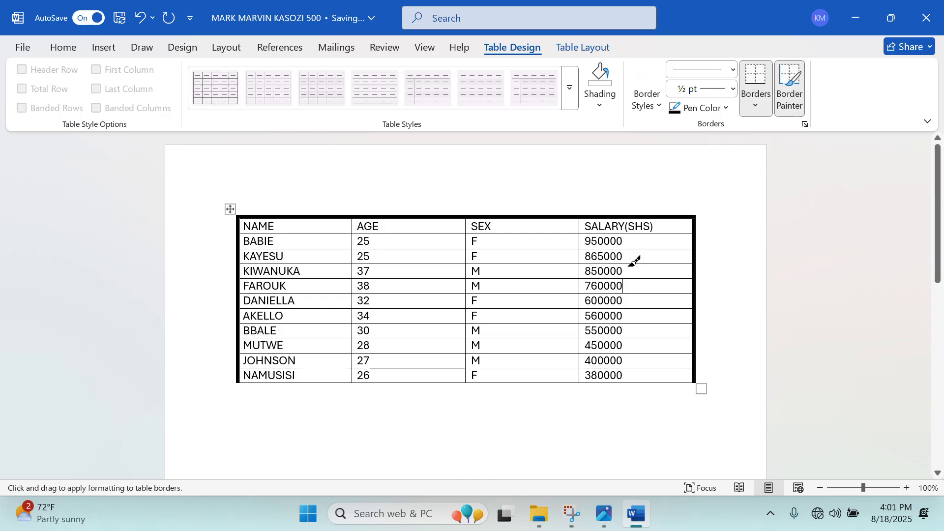
Paint a thick 3 pt border along the table's bottom edge beneath NAMUSISI.
left_click(736, 70)
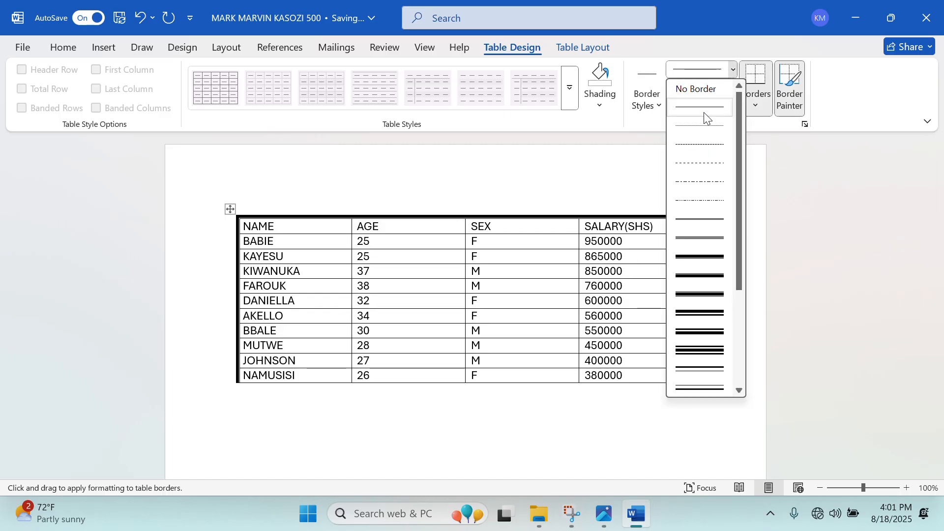
left_click(701, 255)
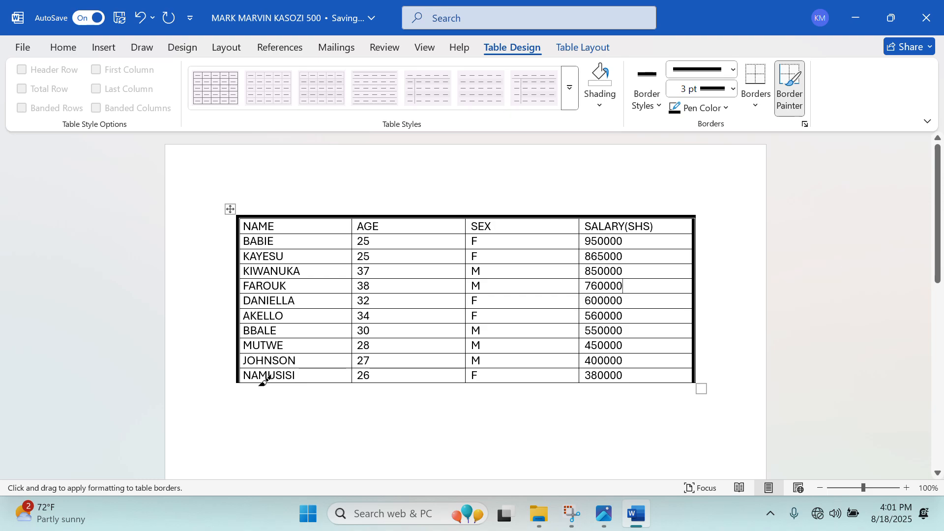
mouse_move(252, 383)
left_mouse_down()
mouse_move(487, 387)
mouse_move(607, 370)
left_mouse_up()
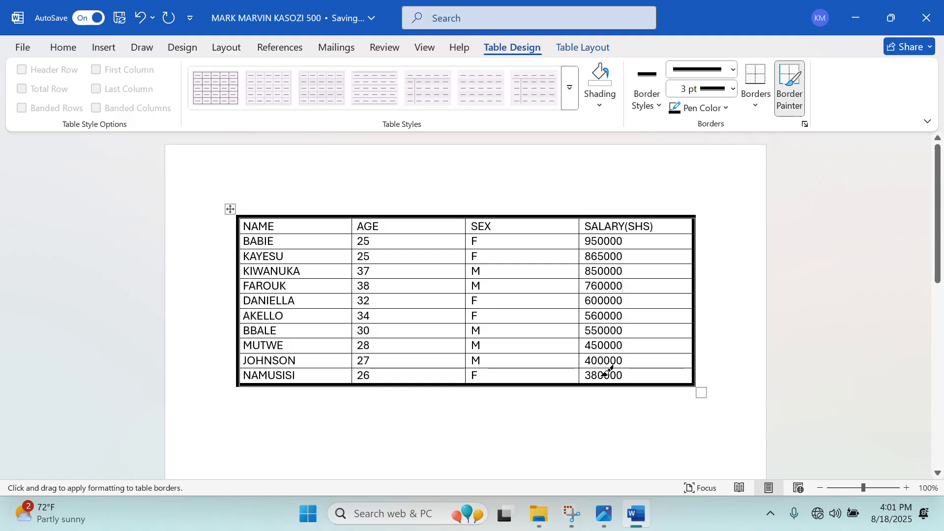
Read exam questions (a)–(f) in the Photos image, then go back to Word.
left_click(603, 520)
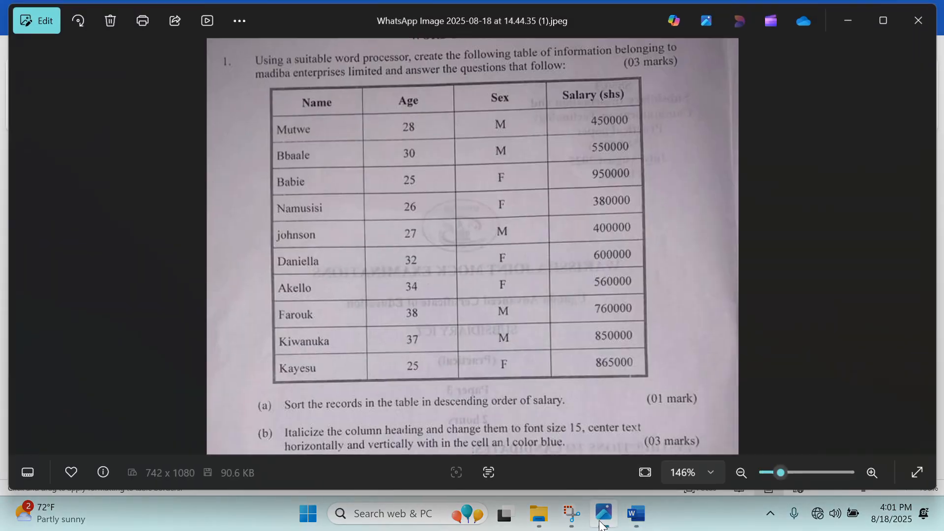
scroll(553, 386, "down", 2)
scroll(548, 388, "up", 4)
left_click_drag(490, 384, 472, 202)
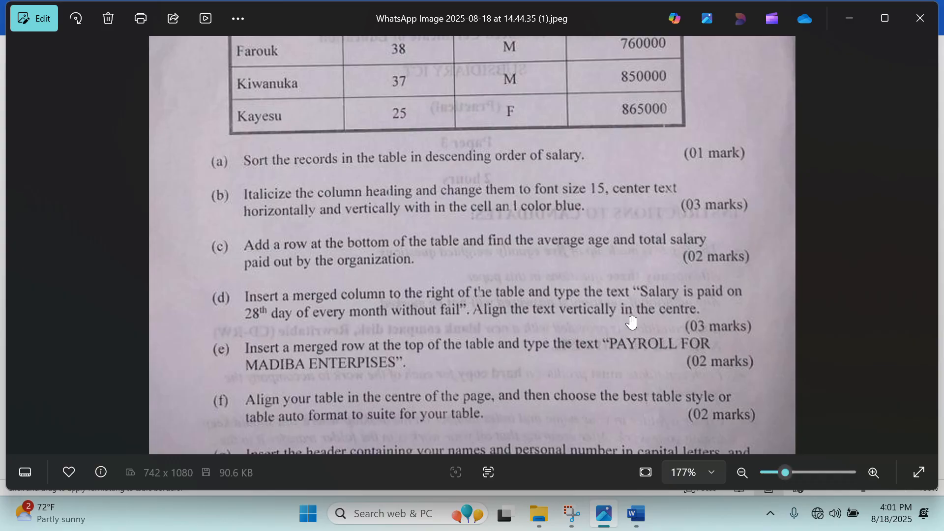
left_click(644, 511)
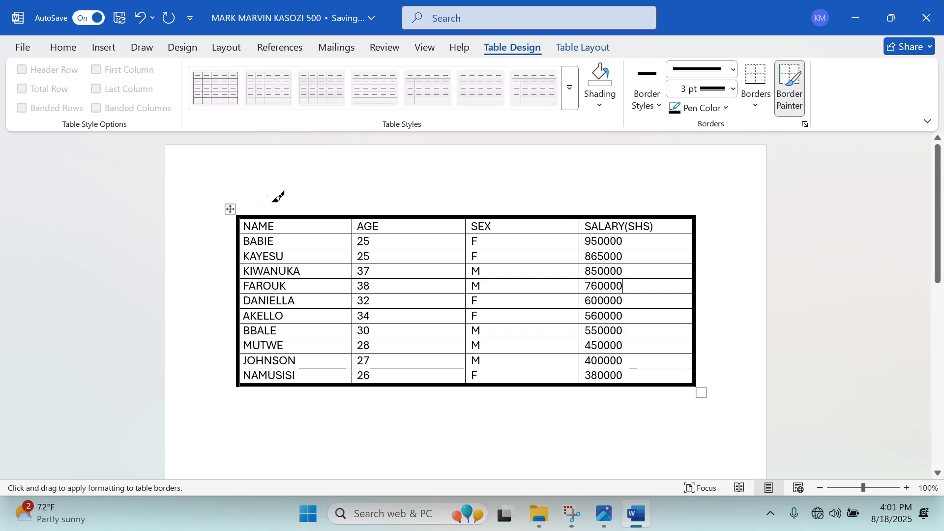
Make the header row NAME, AGE, SEX, SALARY(SHS) italic at font size 15.
key("Escape")
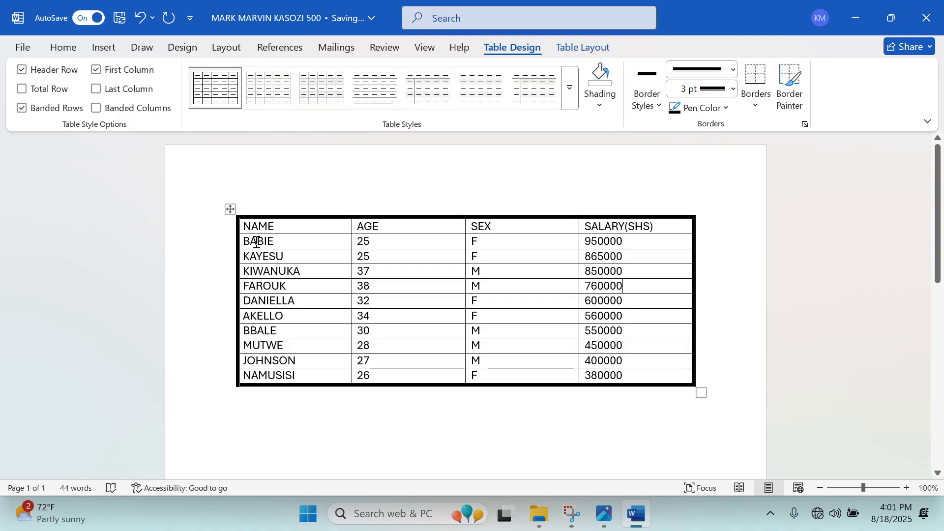
left_click_drag(244, 225, 675, 218)
left_click(63, 47)
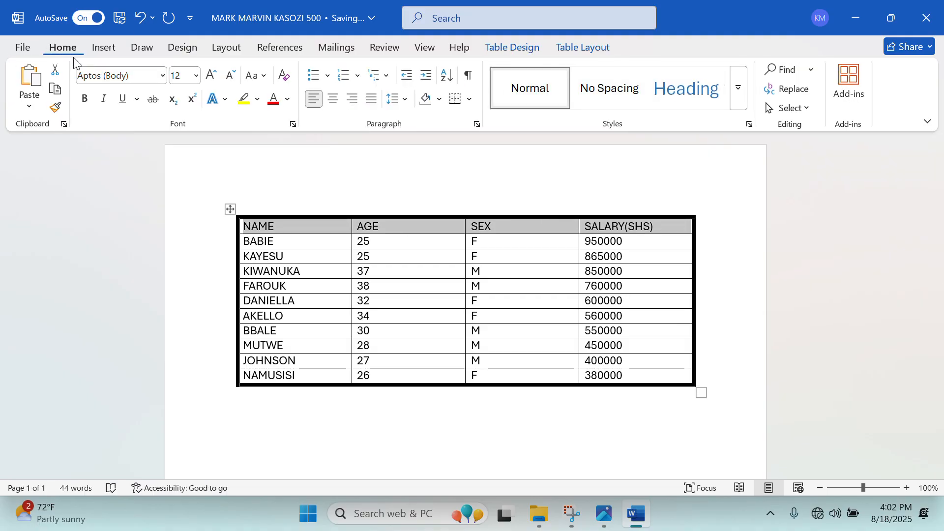
left_click(107, 102)
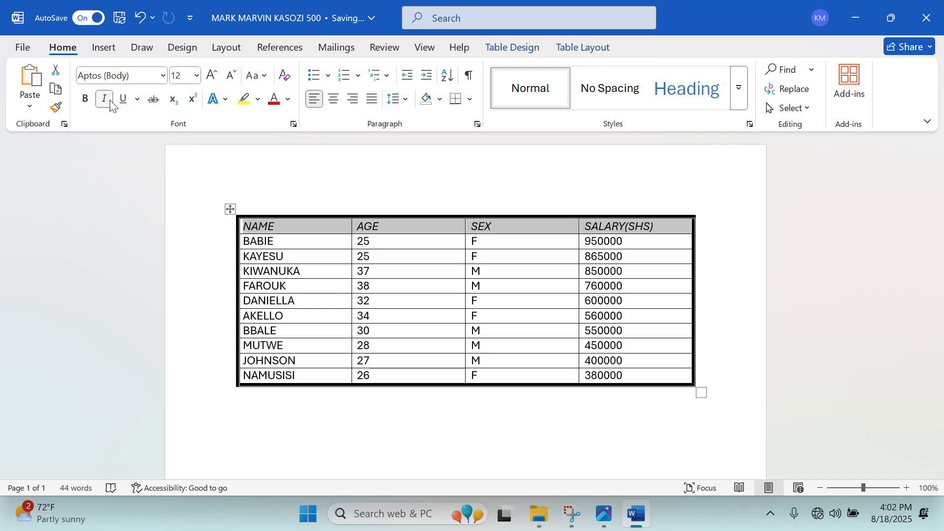
left_click(195, 77)
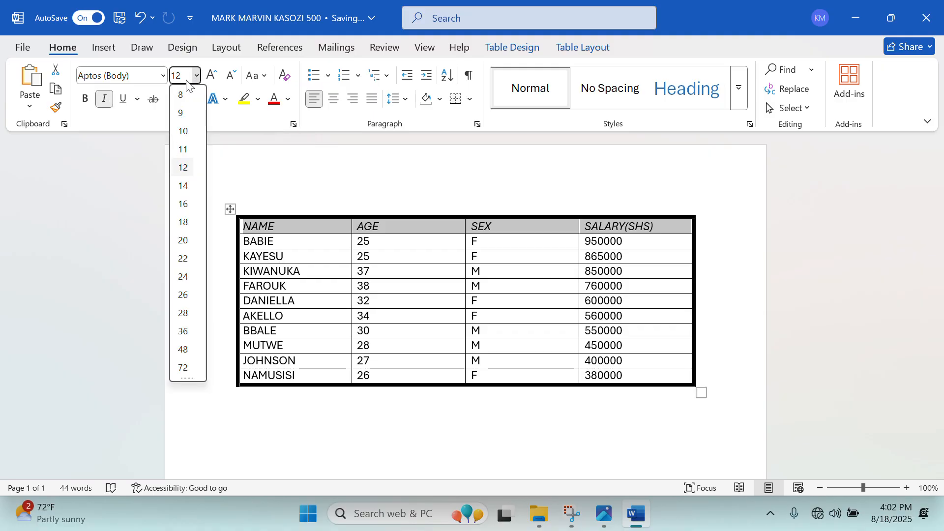
key("BackSpace")
key("Return")
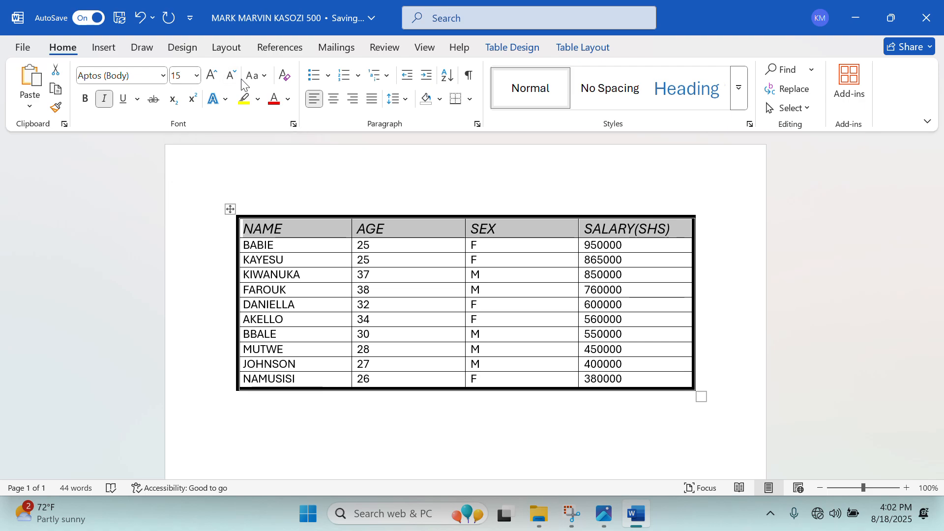
Colour the header text blue, changing from light blue to darker blue.
left_click(288, 99)
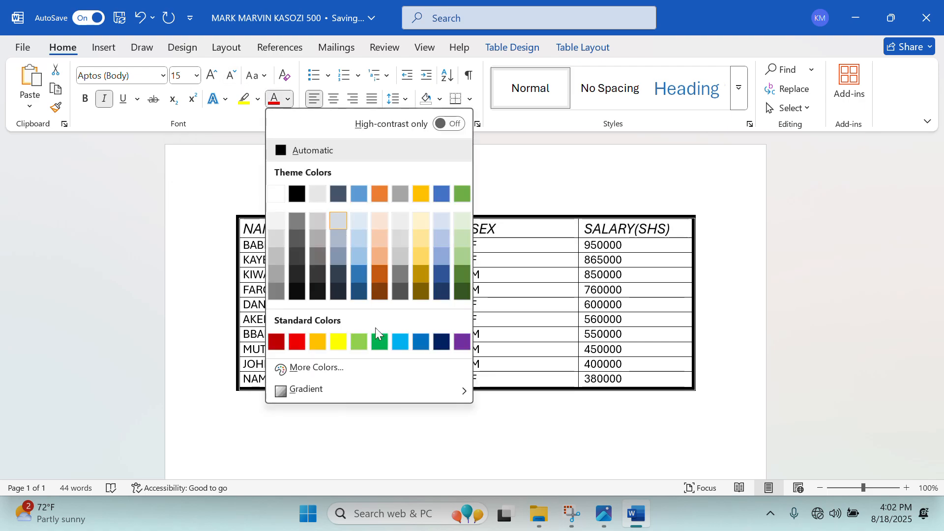
left_click(400, 344)
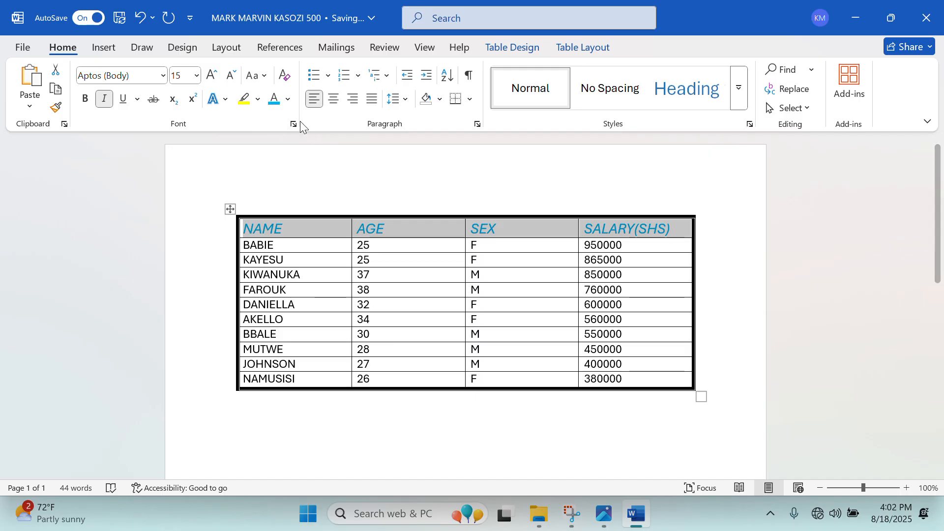
left_click(288, 104)
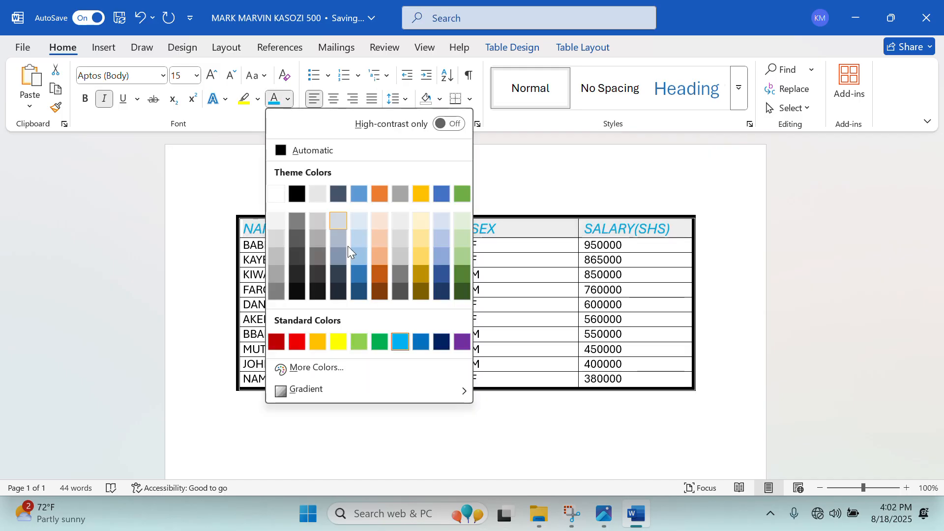
left_click(422, 346)
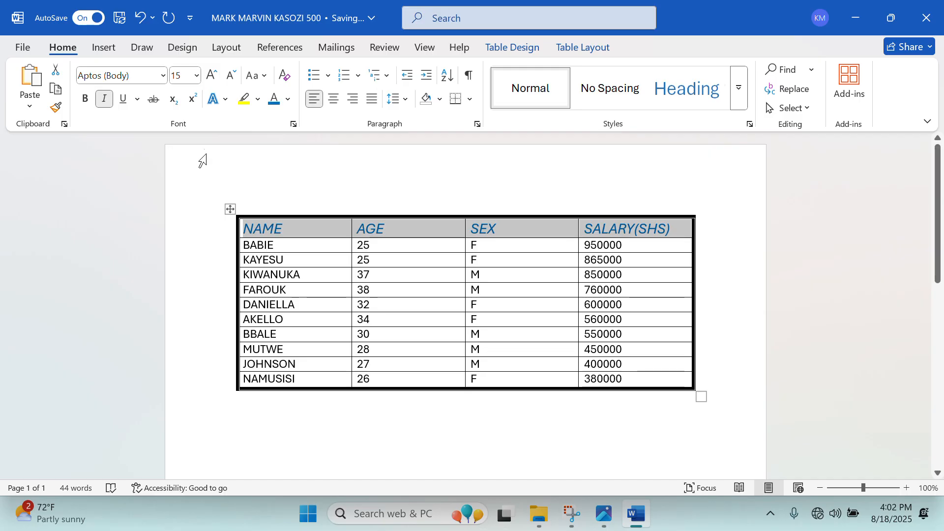
Centre the table on the page and centre cell text vertically in Table Properties.
right_click(549, 227)
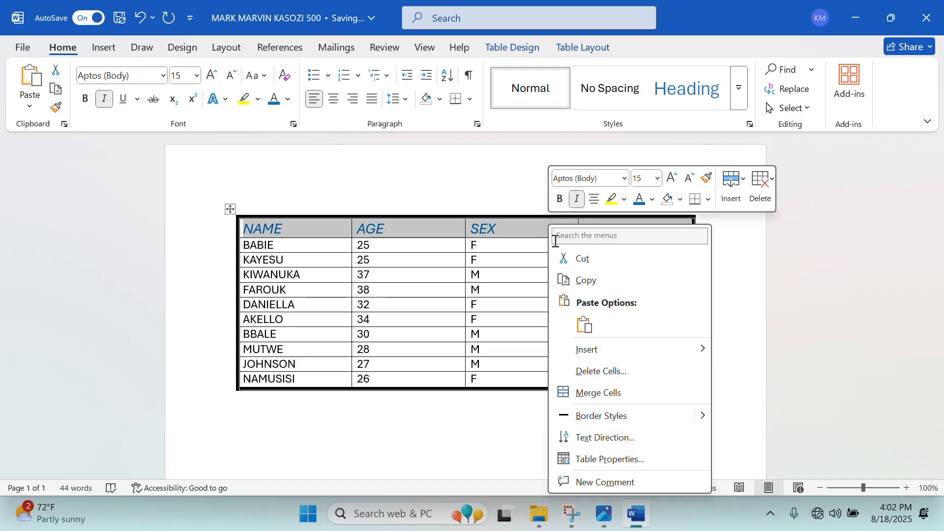
left_click(623, 460)
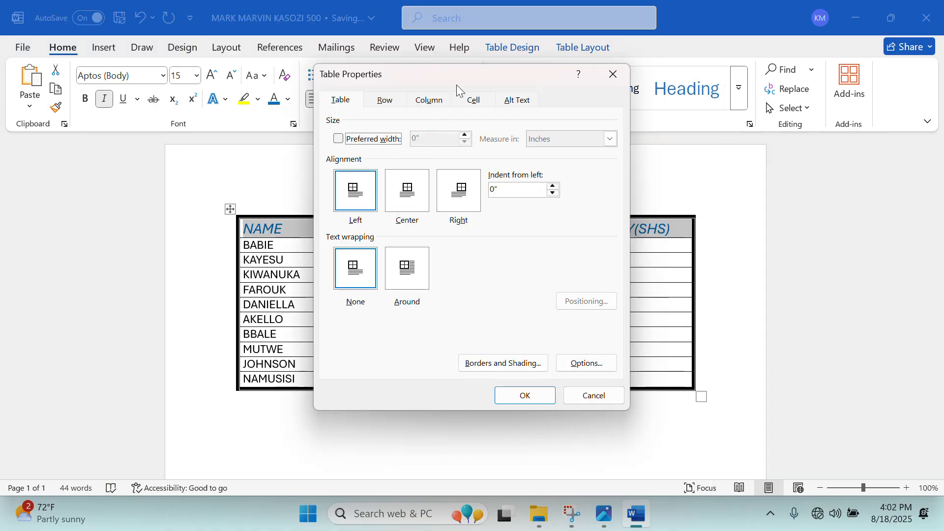
left_click(407, 208)
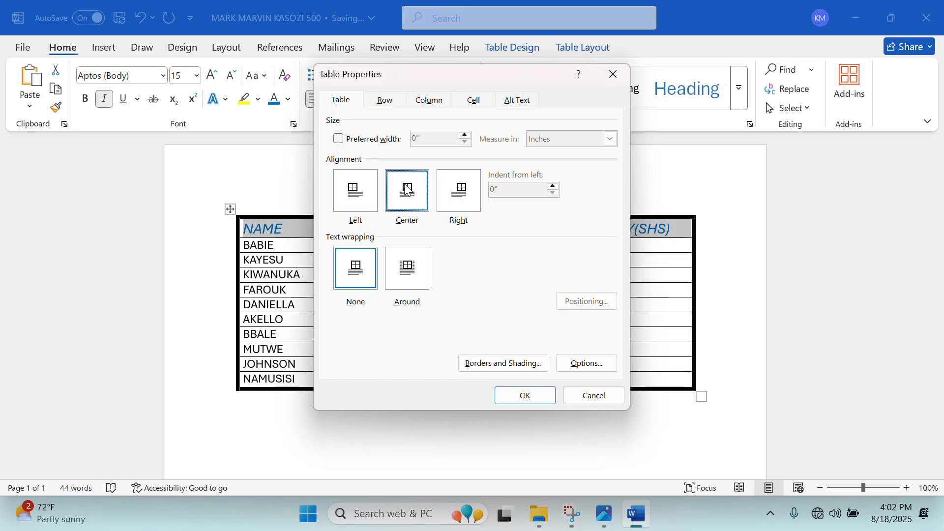
left_click(474, 100)
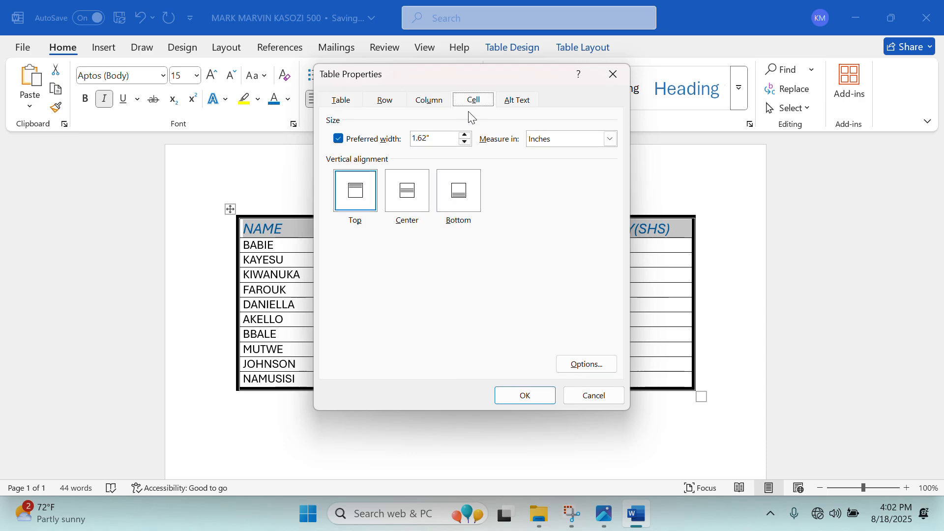
left_click(420, 204)
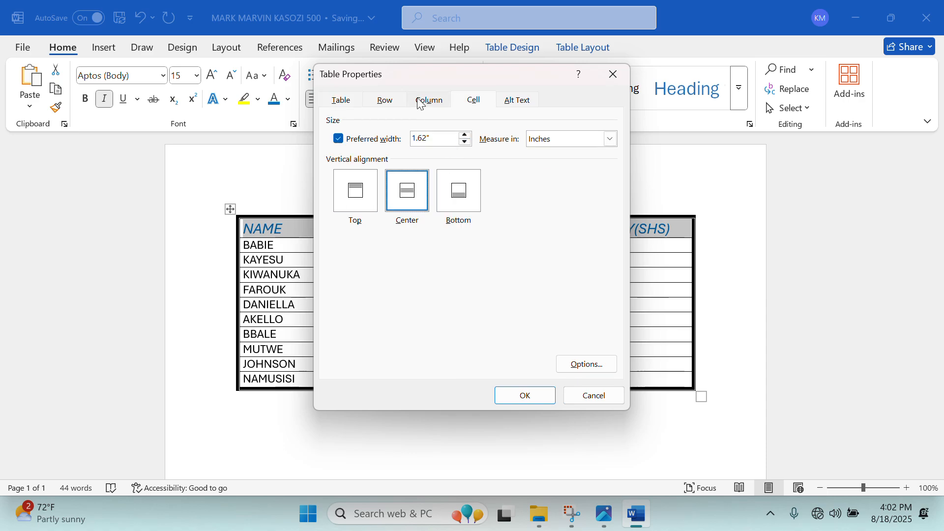
left_click(539, 397)
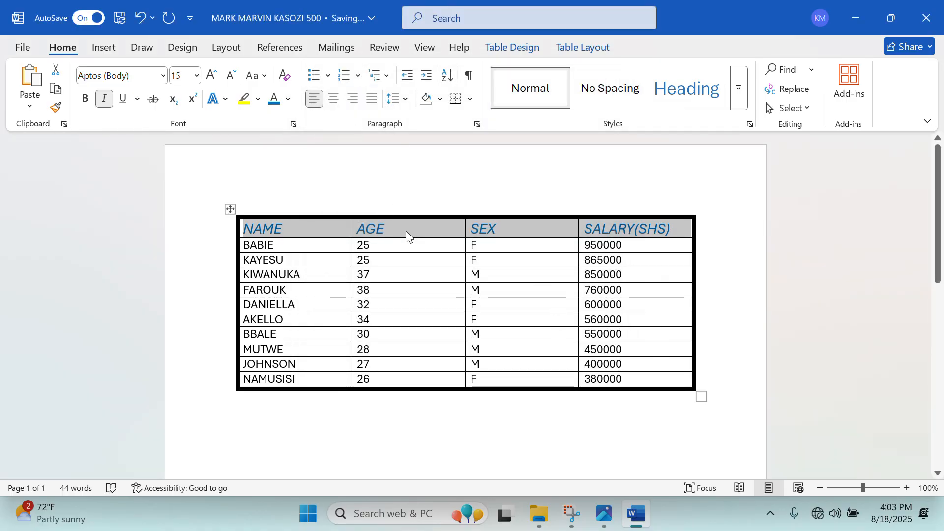
Reopen Table Properties and review its Table, Row, Column, Cell and Alt Text settings.
right_click(411, 232)
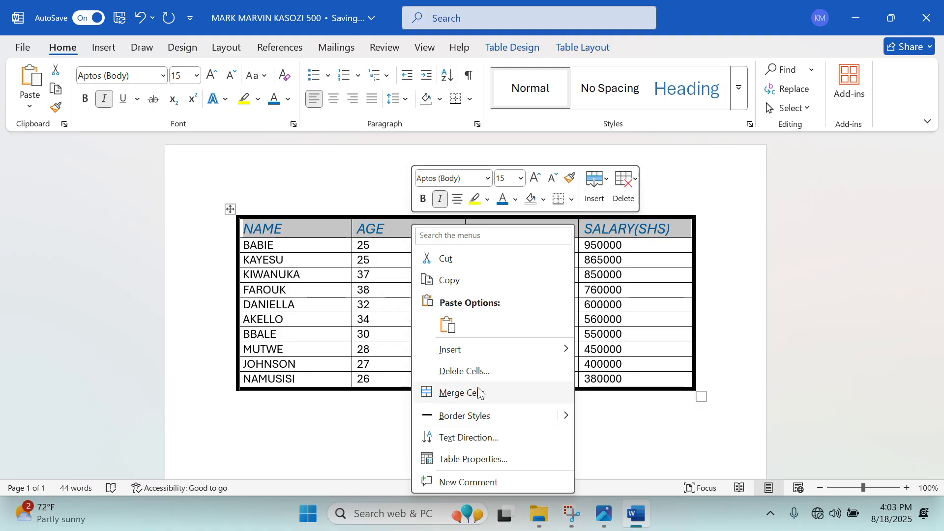
left_click(478, 457)
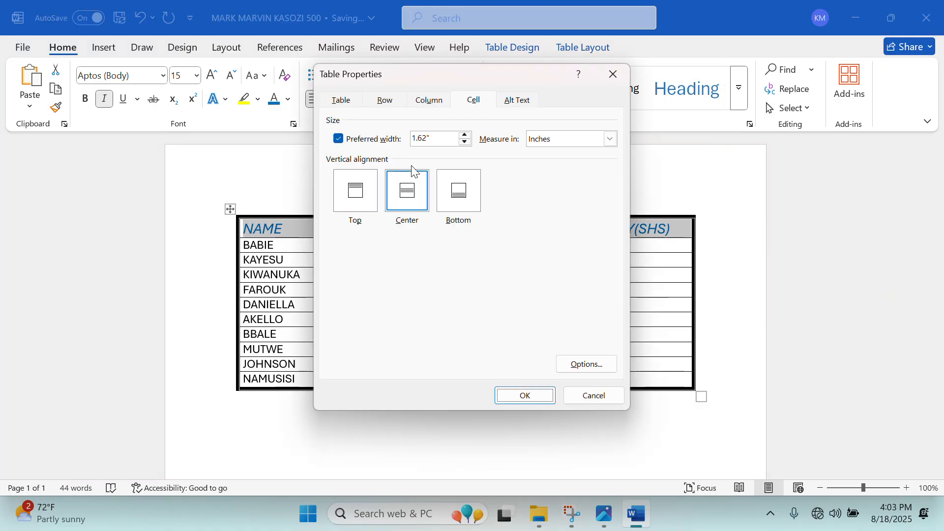
left_click(344, 102)
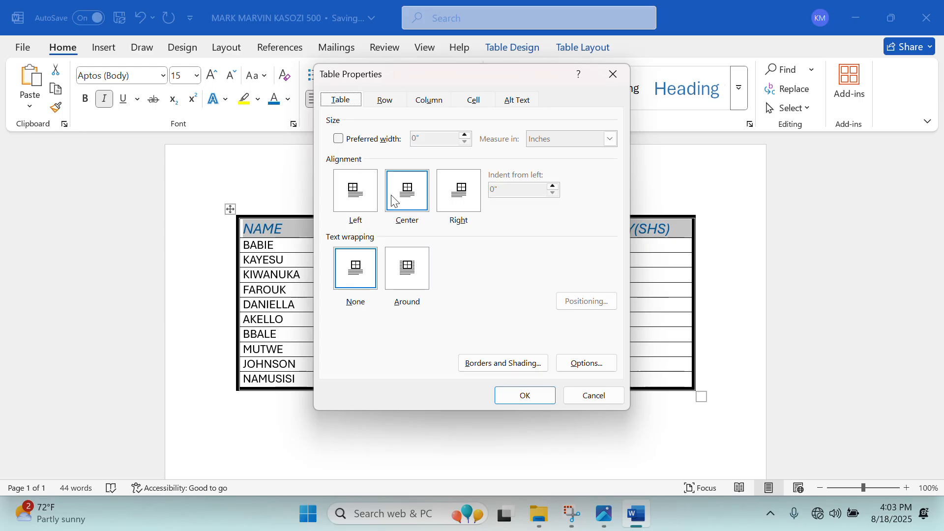
left_click(389, 100)
left_click(421, 102)
left_click(516, 100)
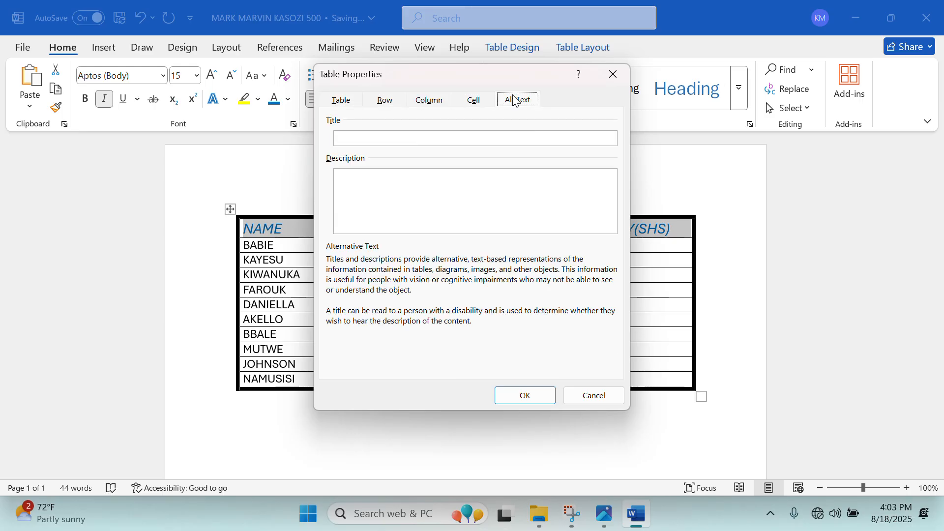
left_click(480, 101)
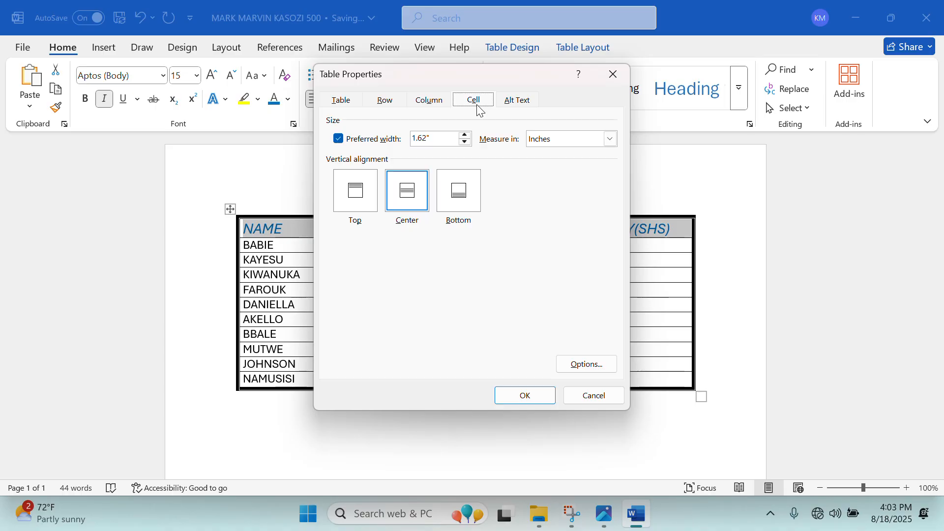
left_click(420, 104)
left_click(388, 102)
left_click(354, 102)
Keep the table centred on the page, adjust cell vertical alignment, and apply.
left_click(403, 213)
left_click(474, 101)
left_click(355, 195)
left_click(350, 101)
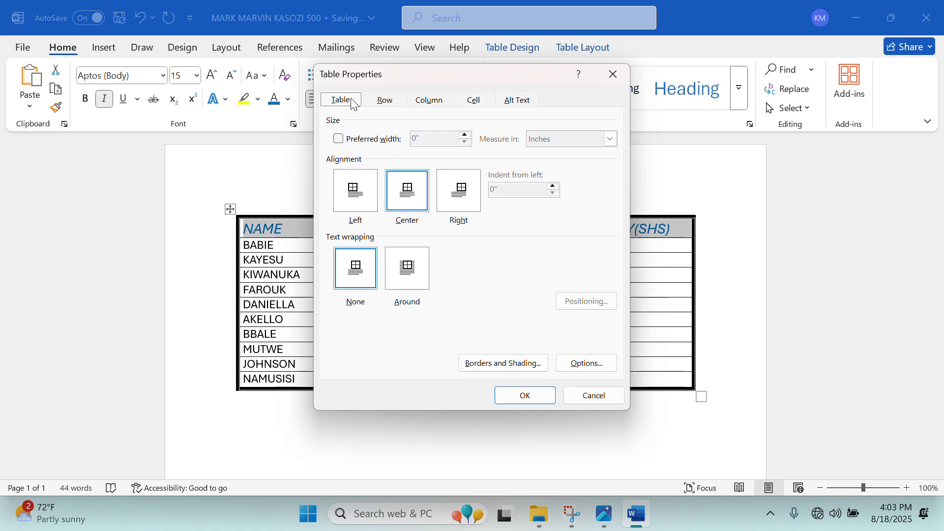
left_click(408, 191)
left_click(524, 396)
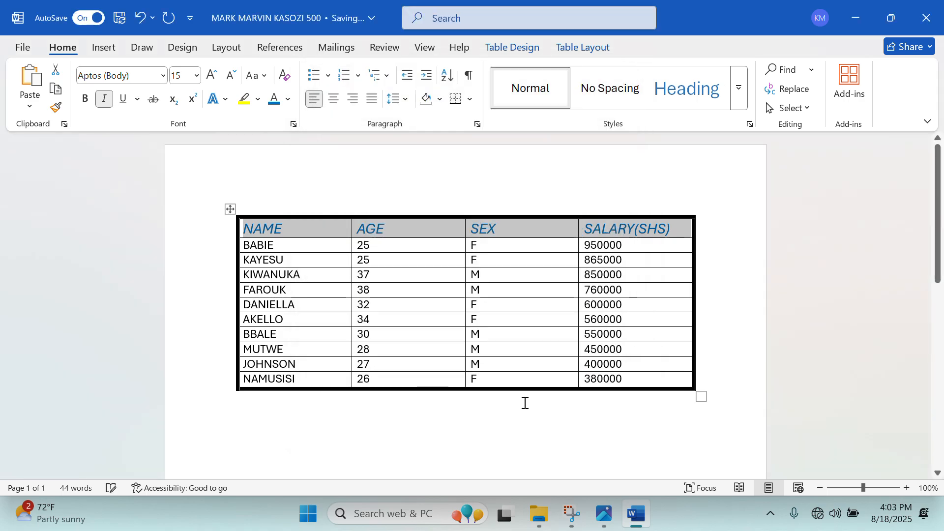
Select the row of column headings.
left_click(461, 293)
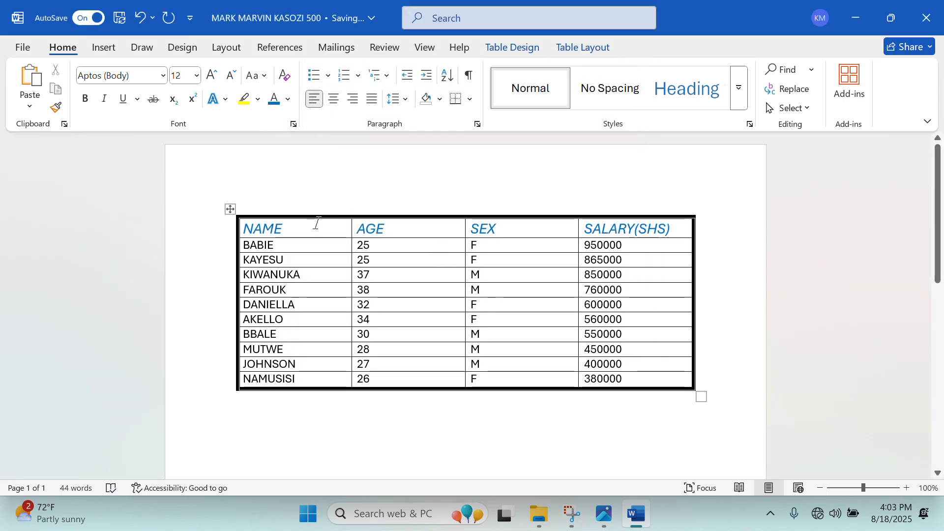
left_click_drag(249, 227, 609, 205)
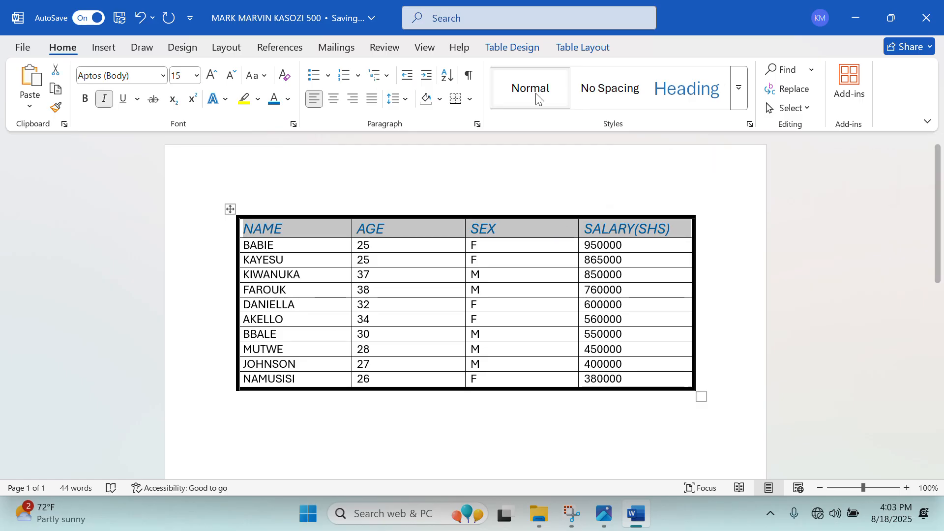
left_click(578, 46)
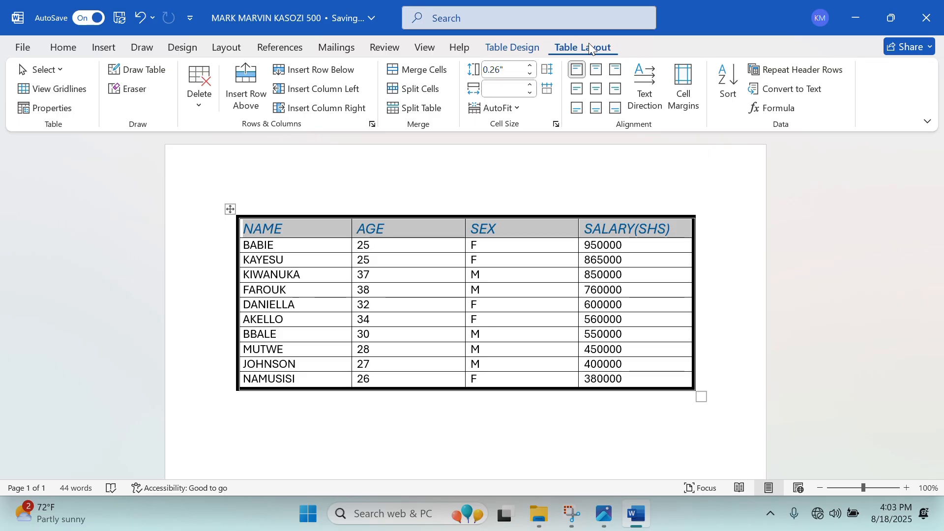
Align the column headings centre in their cells, then show the exam image in Photos.
left_click(597, 89)
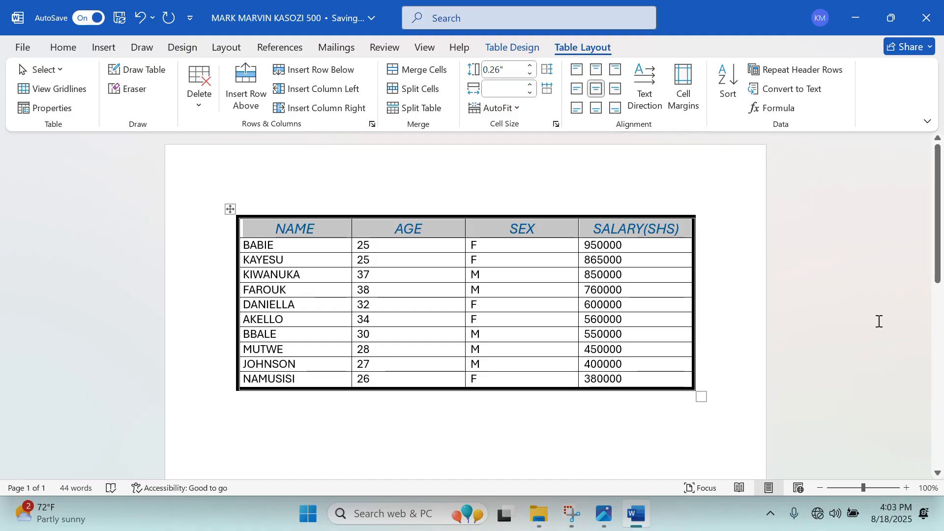
left_click(639, 522)
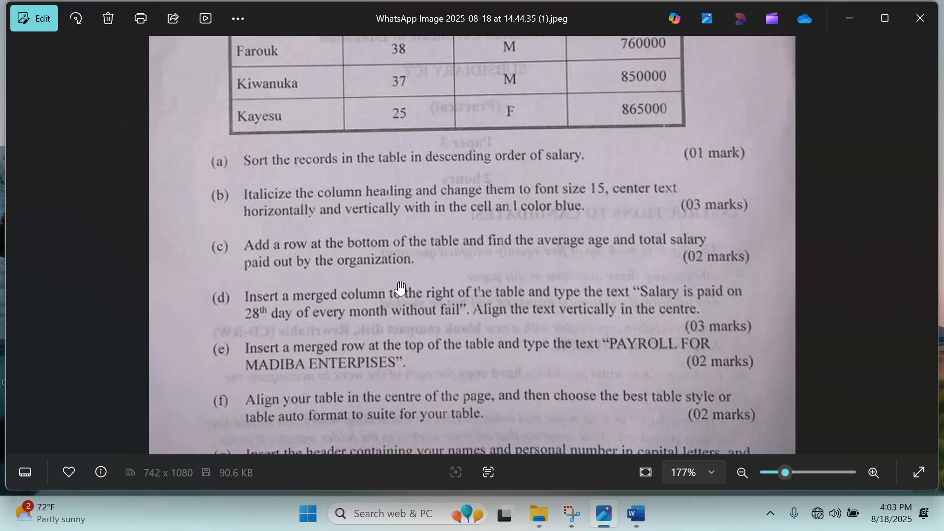
Stretch the table's bottom edge down, then try a line under NAMUSISI and undo it.
left_click(842, 24)
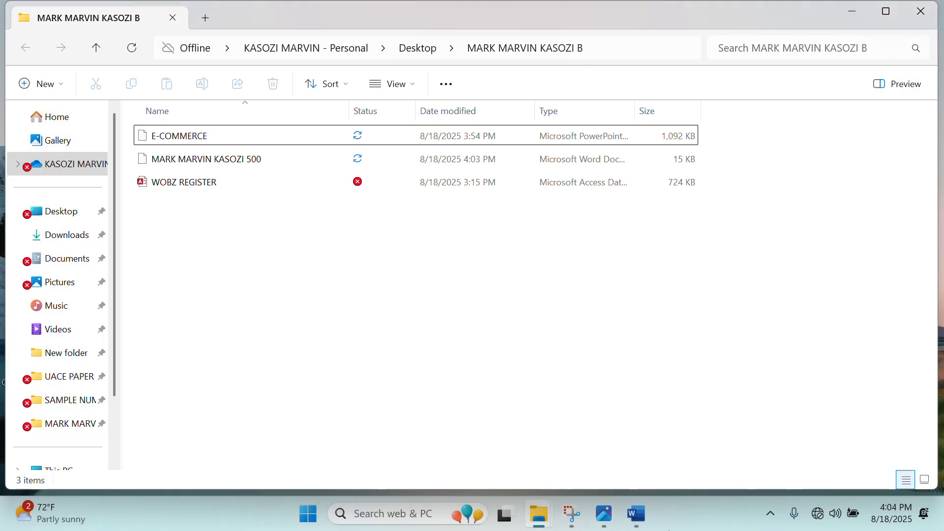
left_click(646, 517)
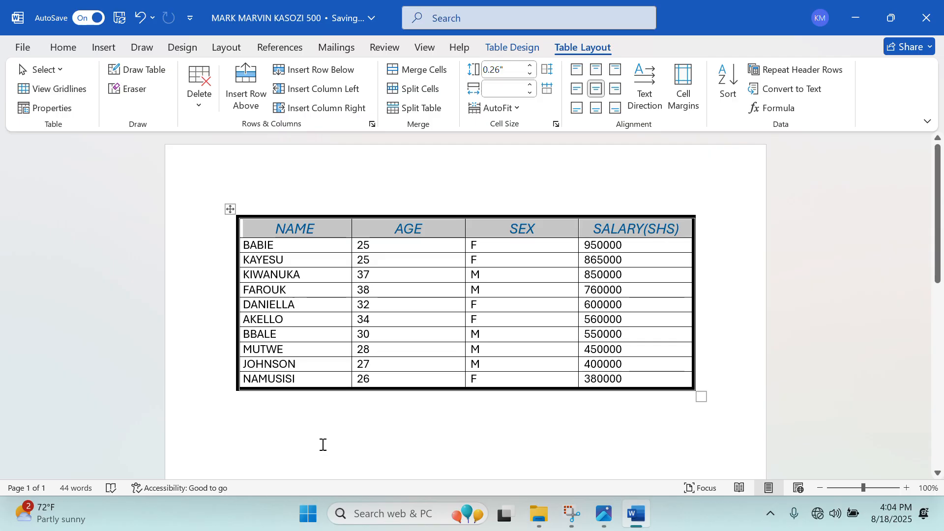
left_click_drag(294, 388, 287, 440)
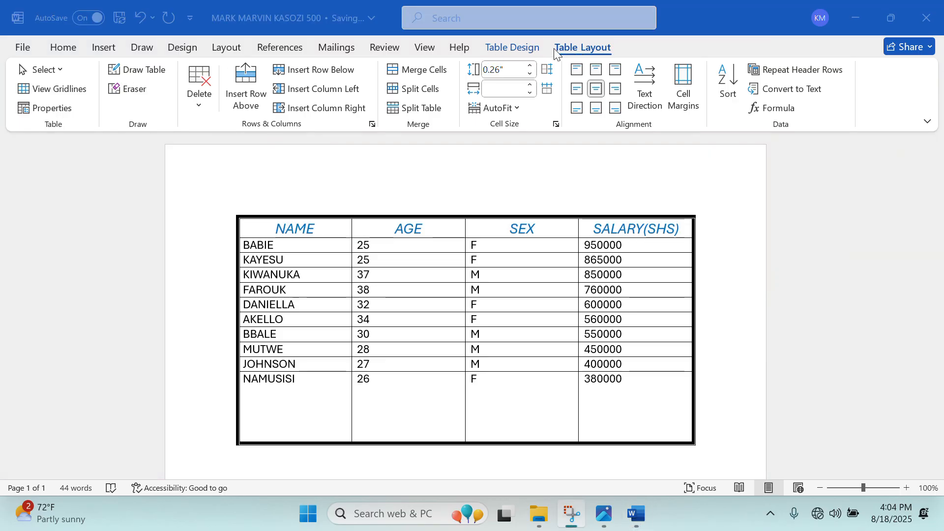
left_click(168, 68)
left_click(154, 74)
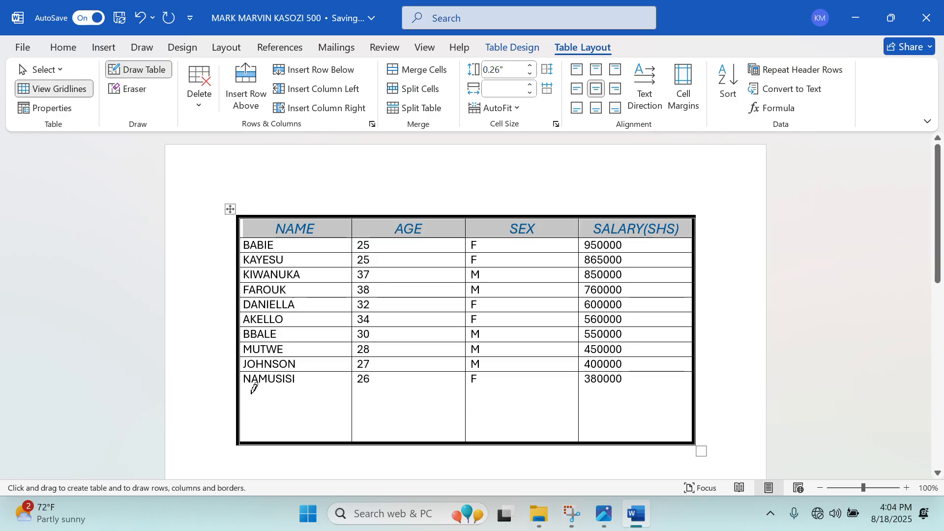
mouse_move(255, 385)
left_mouse_down()
mouse_move(672, 354)
mouse_move(681, 379)
left_mouse_up()
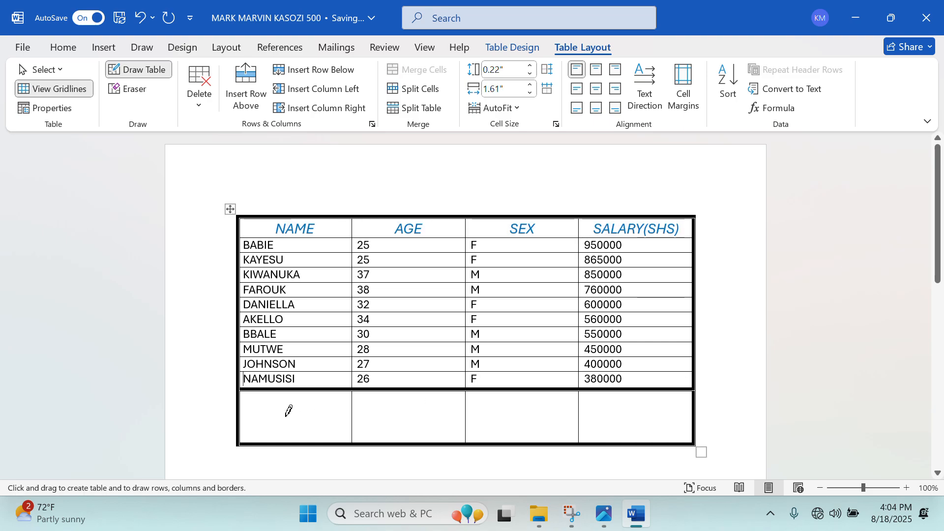
key("ctrl+z")
Choose a thin single border line style for drawing.
left_click(532, 44)
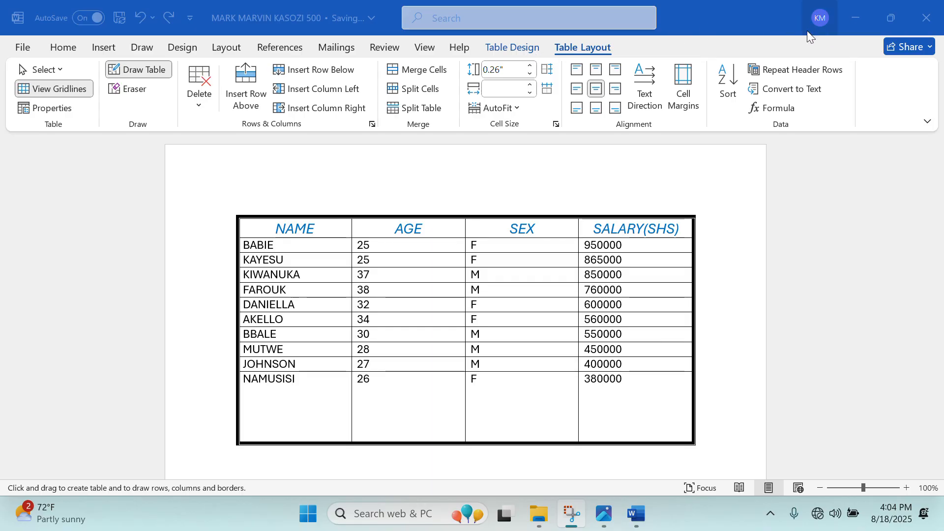
double_click(743, 21)
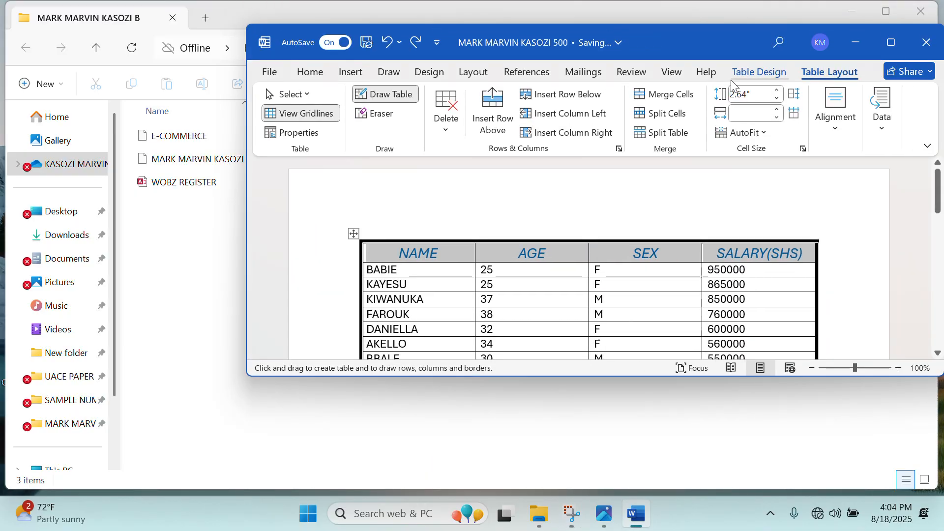
left_click(745, 81)
left_click(821, 93)
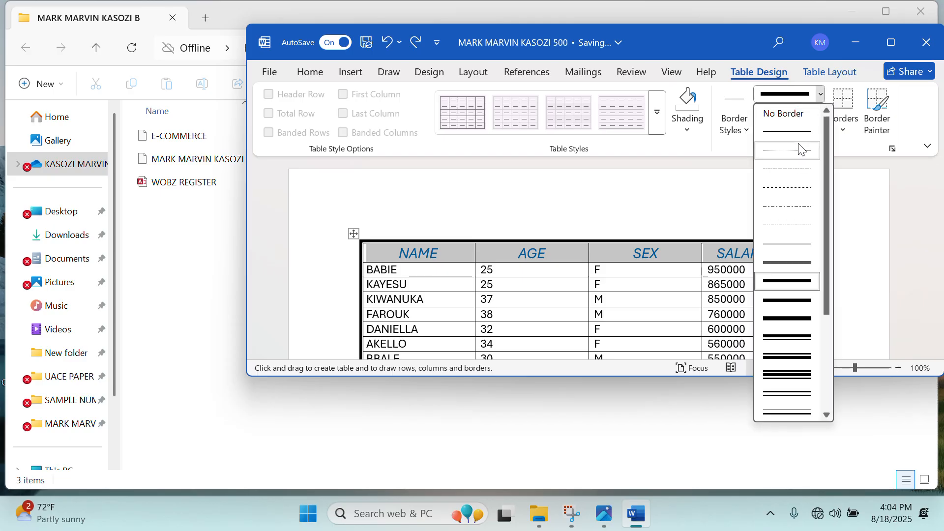
left_click(797, 134)
left_click(884, 51)
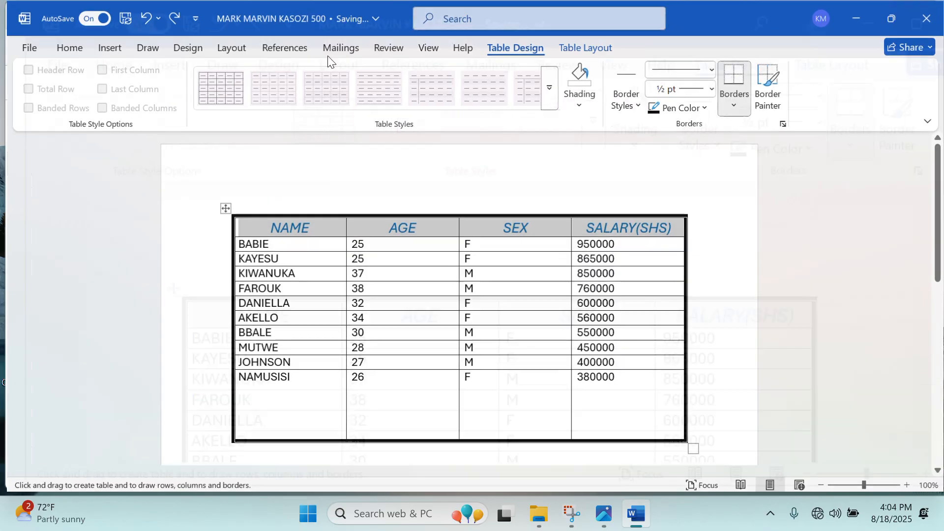
Draw a horizontal divider splitting the new bottom space into two rows.
left_click(581, 48)
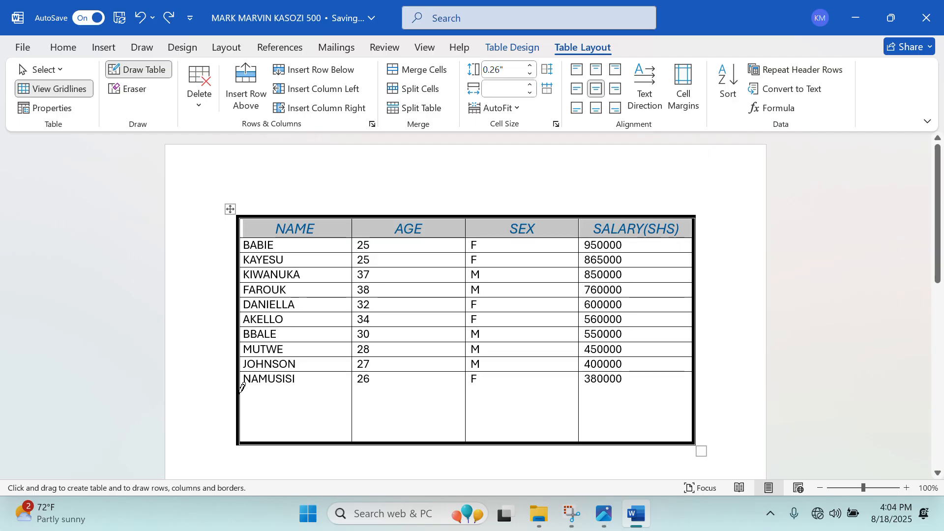
left_click_drag(241, 388, 591, 394)
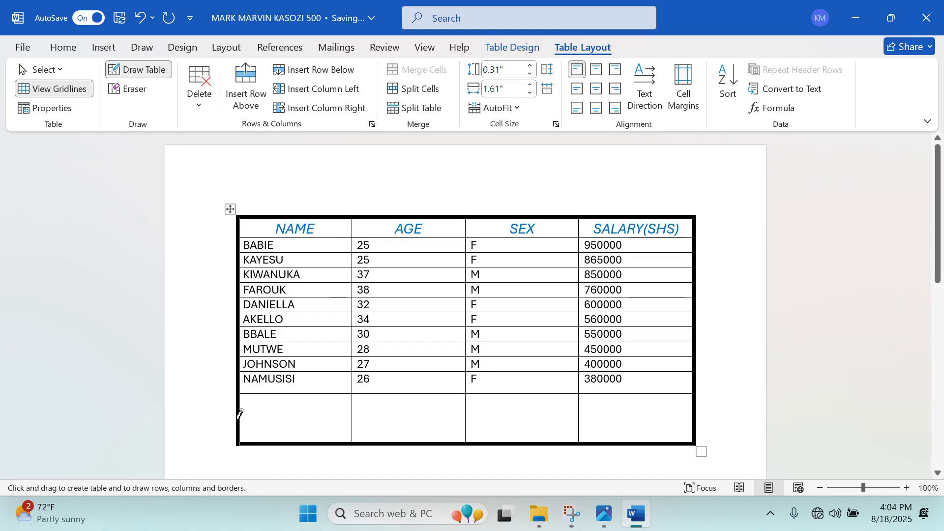
mouse_move(240, 412)
left_mouse_down()
mouse_move(428, 394)
mouse_move(632, 392)
mouse_move(691, 403)
mouse_move(696, 422)
left_mouse_up()
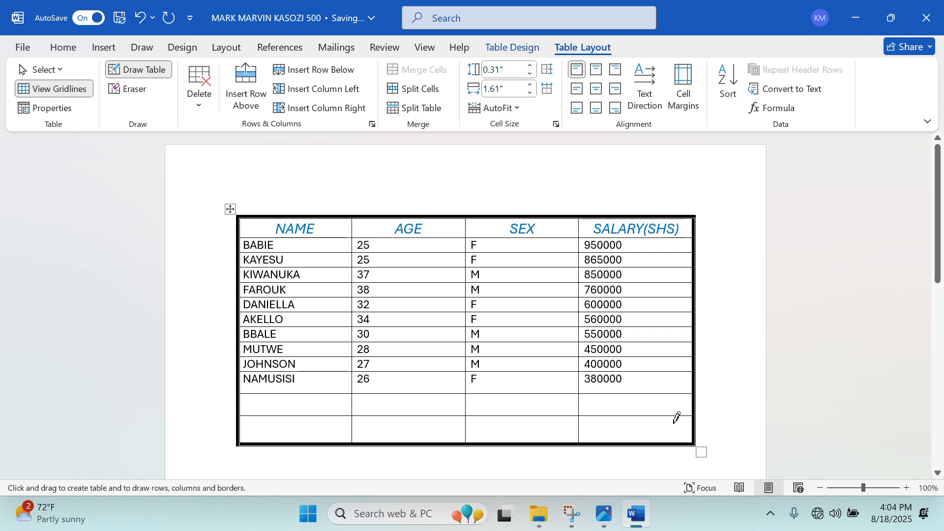
Switch over to the exam question image in Photos.
left_click(640, 517)
left_click(636, 517)
left_click(605, 524)
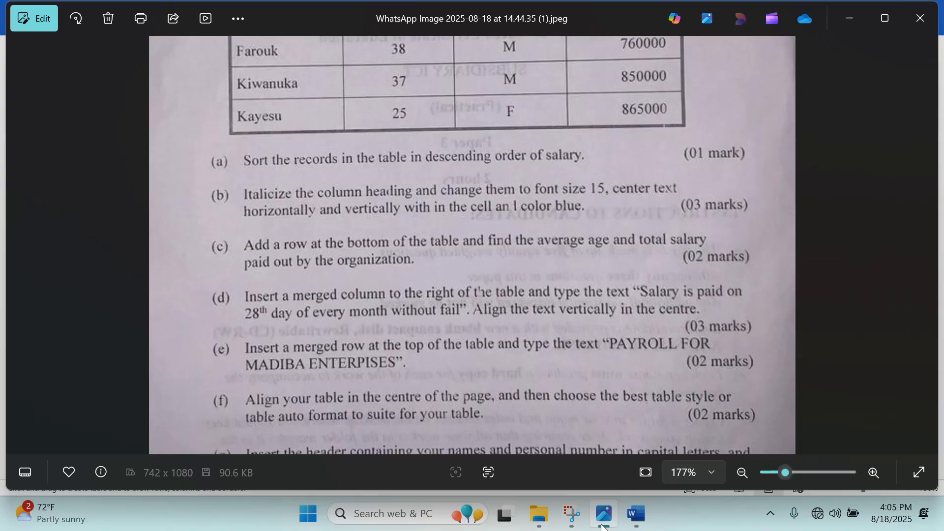
Type the labels AVERAGE AGE and TOTAL SALARY, correcting the AVEAGE typo.
left_click(604, 524)
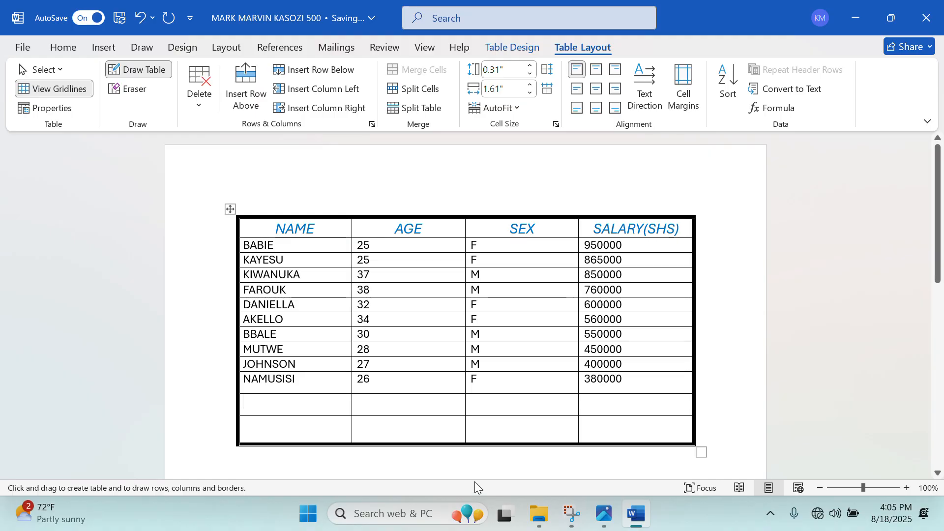
type("AVEAGE AGE ")
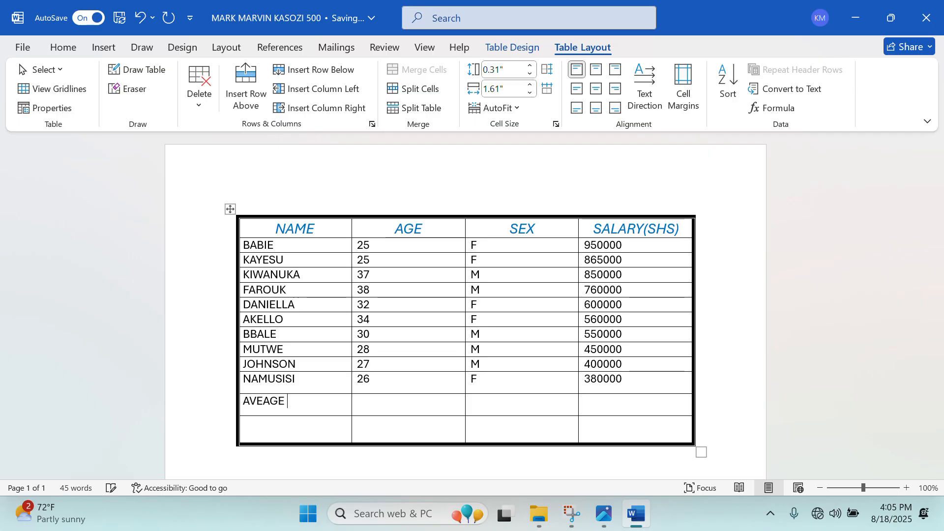
type("TOTAL SALARY")
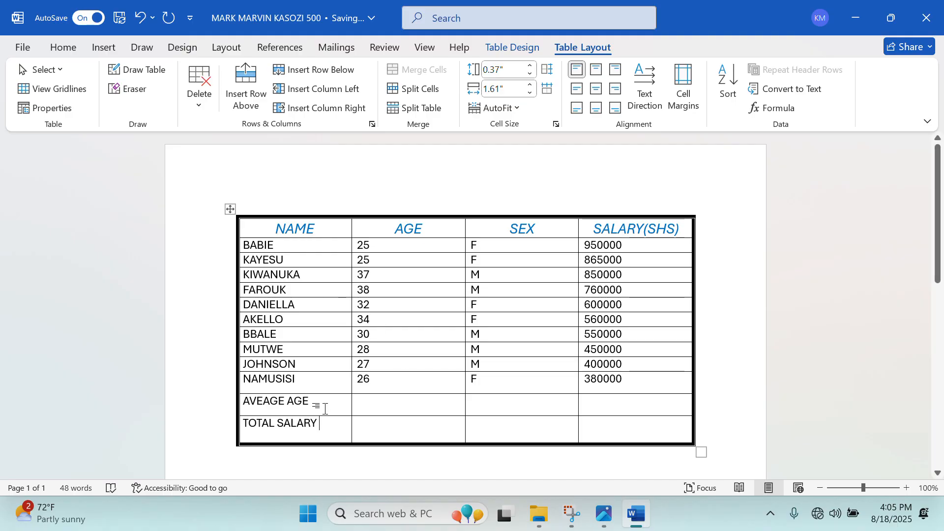
left_click_drag(322, 409, 268, 409)
left_click(268, 409)
type("R")
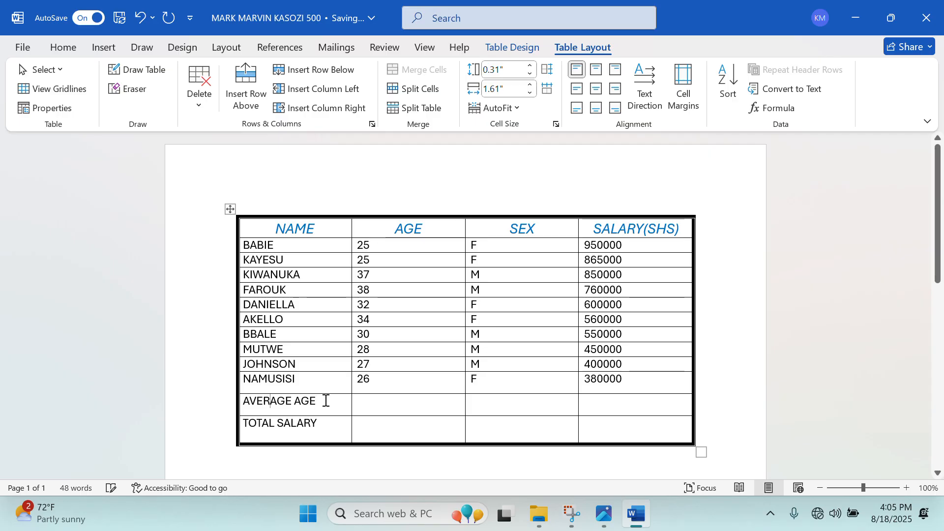
left_click_drag(323, 401, 228, 405)
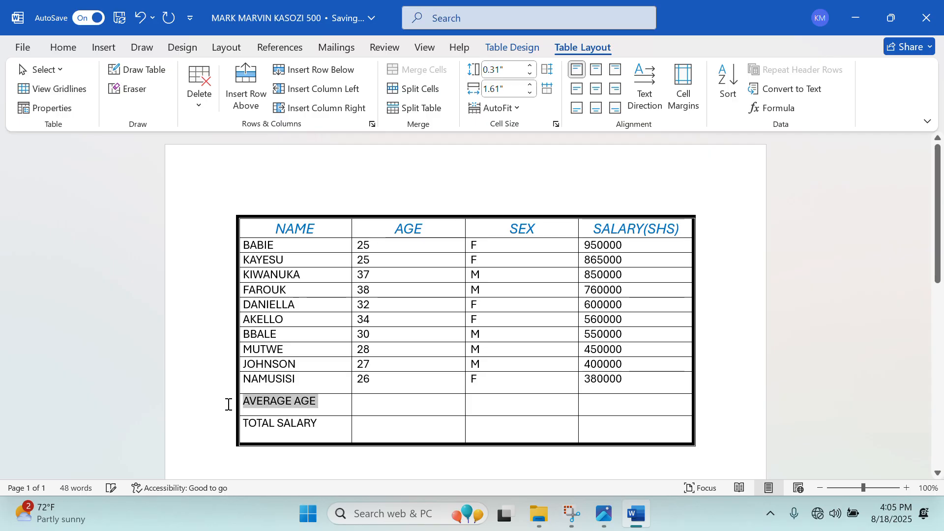
Colour the AVERAGE AGE label orange and the TOTAL SALARY label green.
left_click(67, 45)
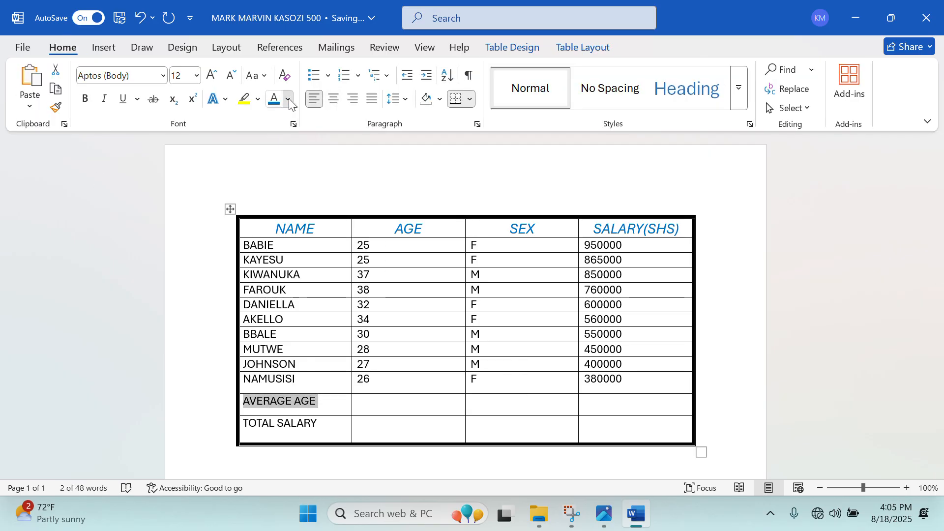
left_click(288, 99)
left_click(374, 194)
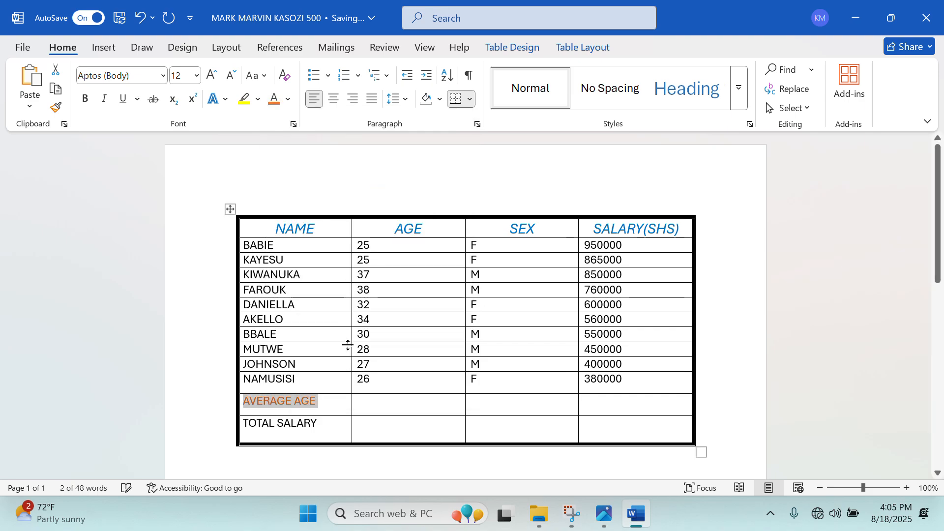
left_click_drag(327, 434, 230, 430)
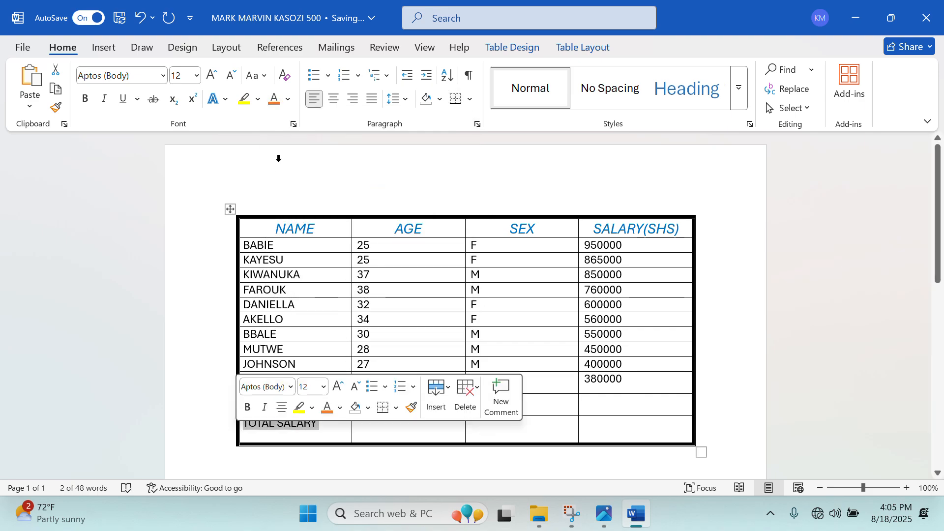
left_click(289, 99)
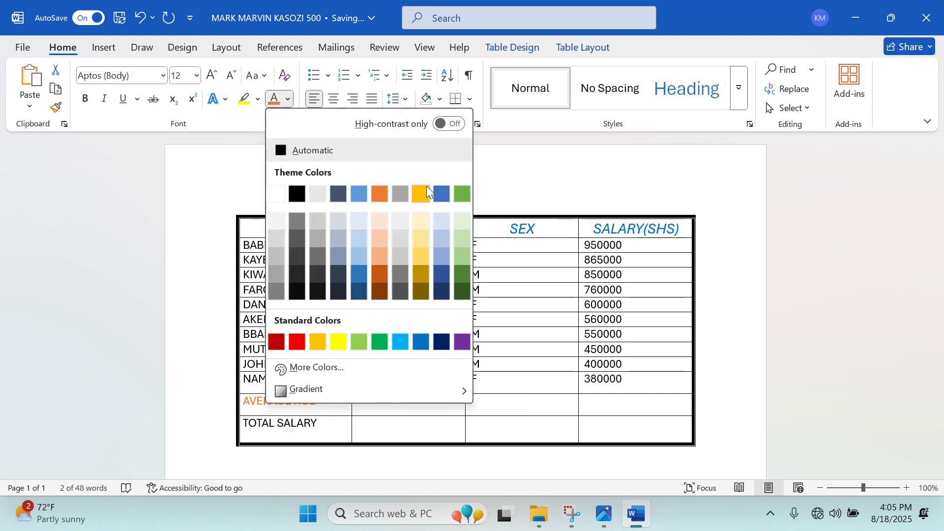
left_click(458, 195)
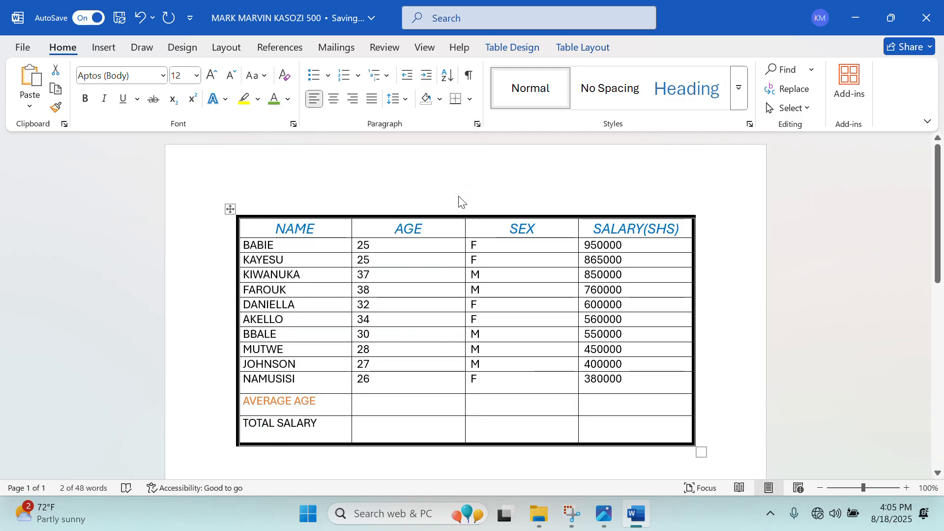
Place the caret in the TOTAL SALARY row's salary cell.
left_click(444, 412)
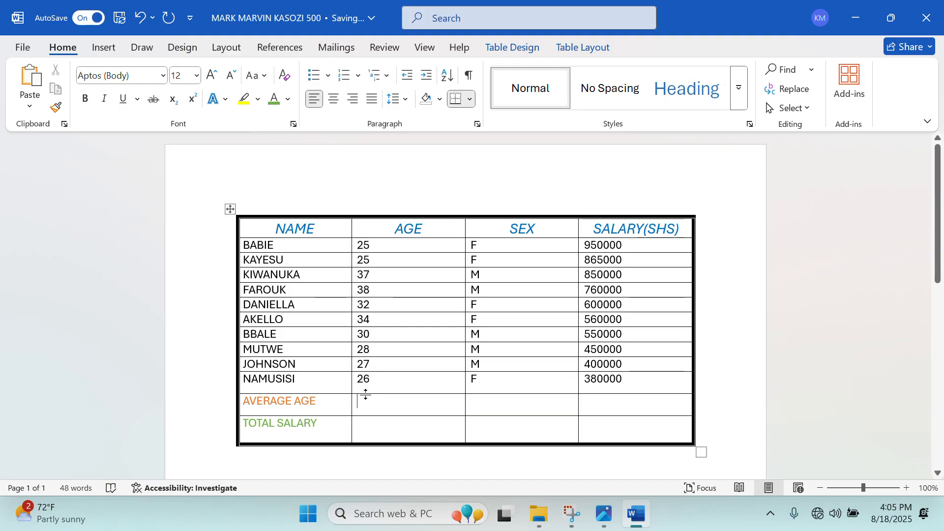
left_click(418, 406)
left_click(668, 436)
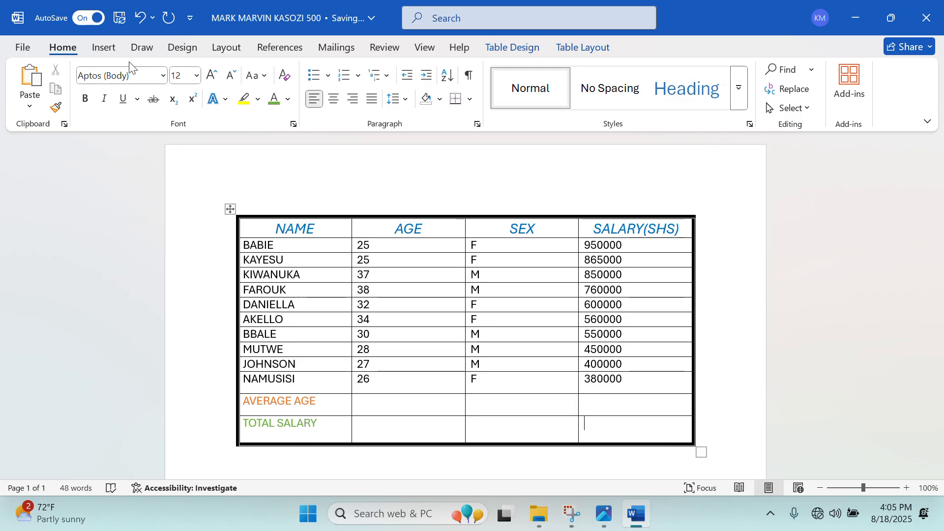
Insert the formula =SUM(ABOVE) in the salary cell, giving a total of 6365000.
left_click(541, 44)
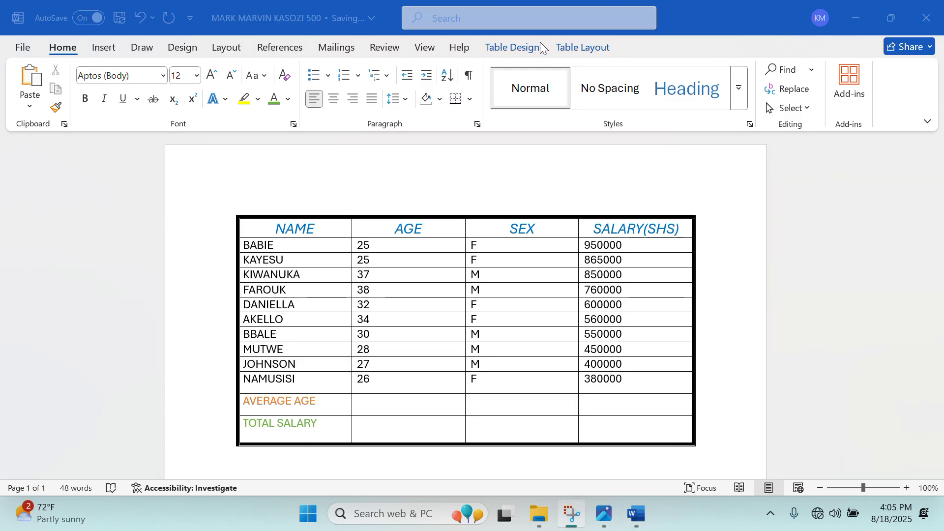
left_click(585, 47)
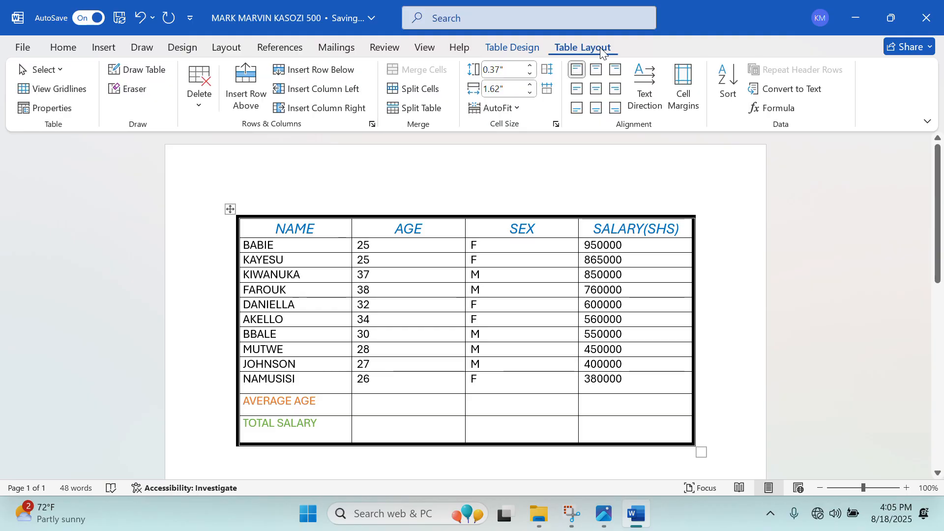
left_click(771, 109)
left_click_drag(451, 163, 743, 176)
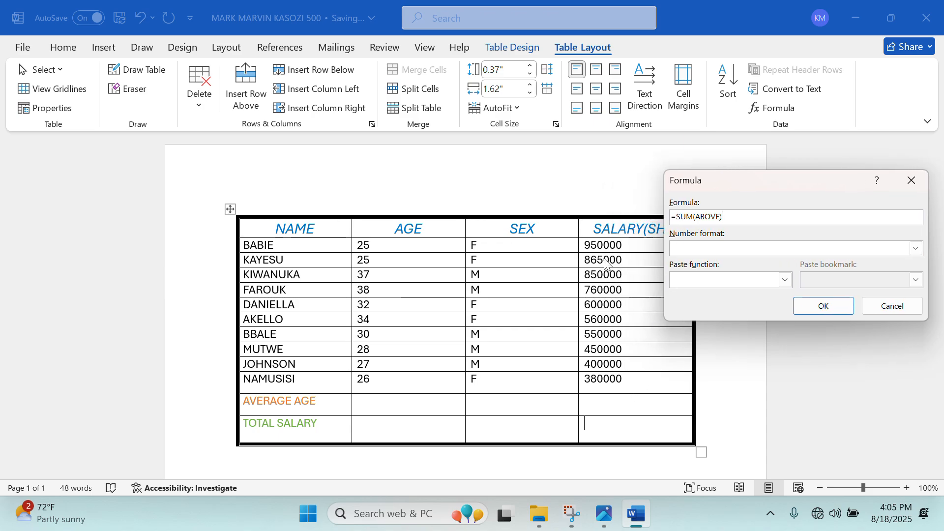
left_click(822, 306)
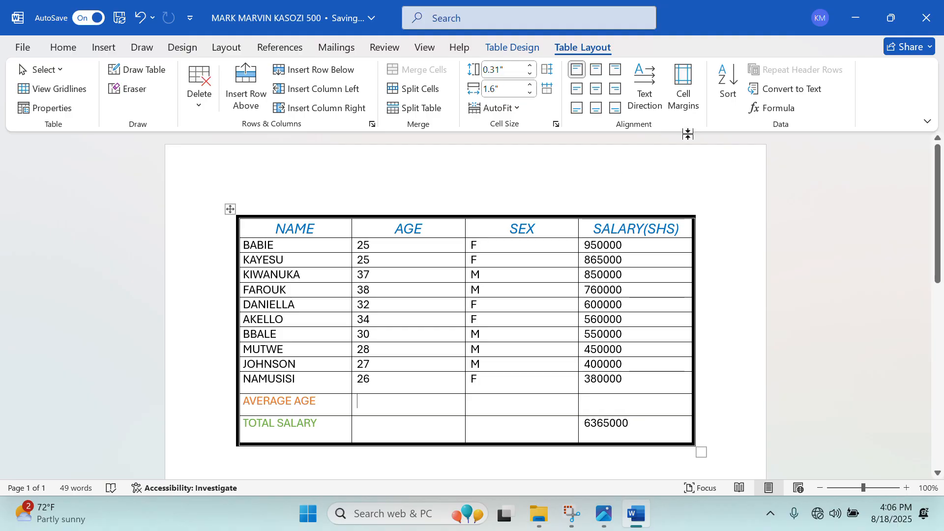
Insert =AVERAGE(ABOVE) in the AGE cell, giving an average age of 30.2.
left_click(766, 115)
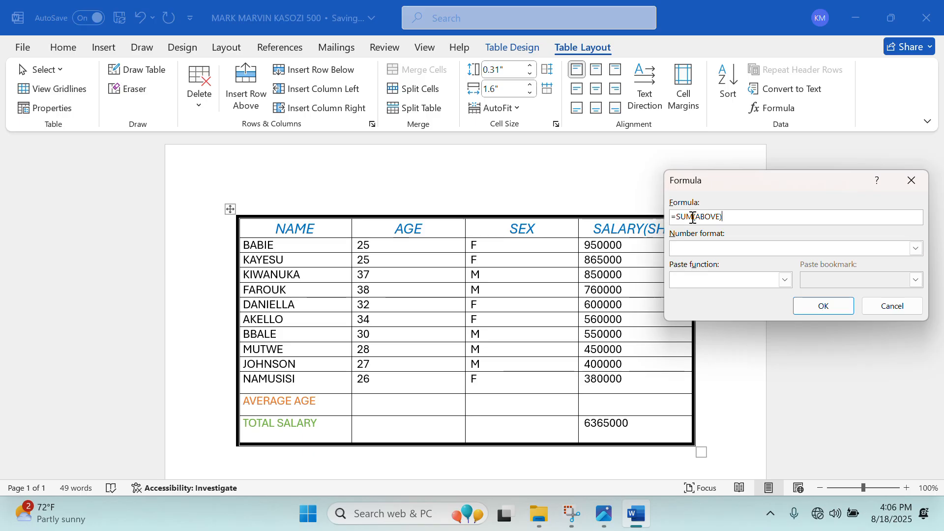
key("BackSpace")
key("BackSpace")
key("BackSpace")
type("AVERG")
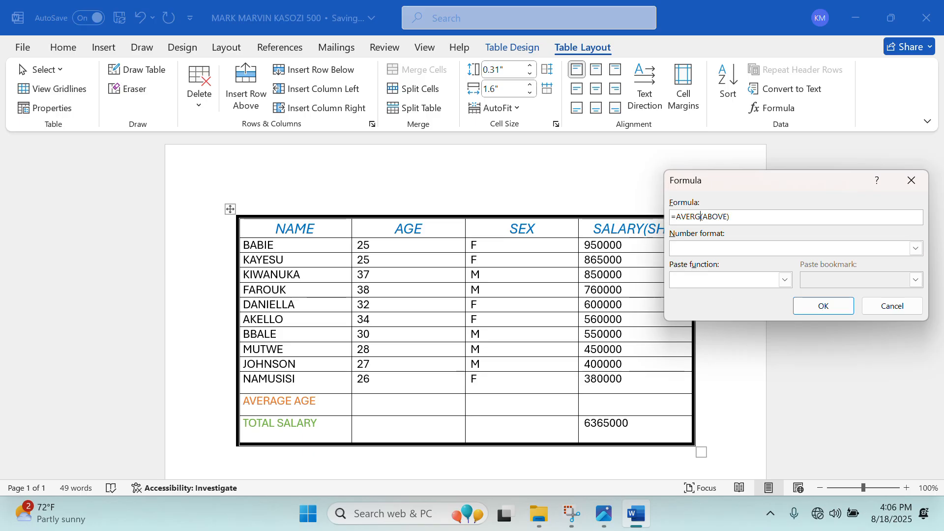
key("BackSpace")
type("AGE")
left_click(916, 249)
left_click(916, 248)
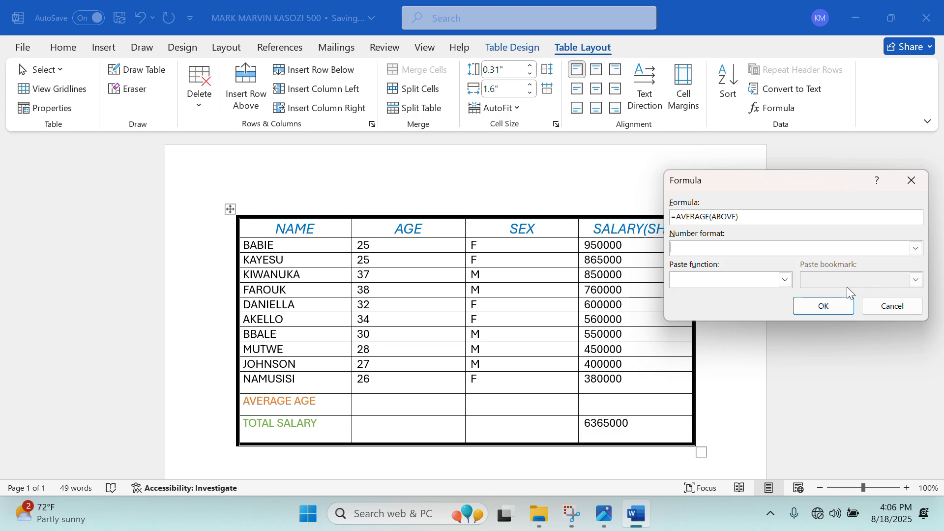
left_click(821, 298)
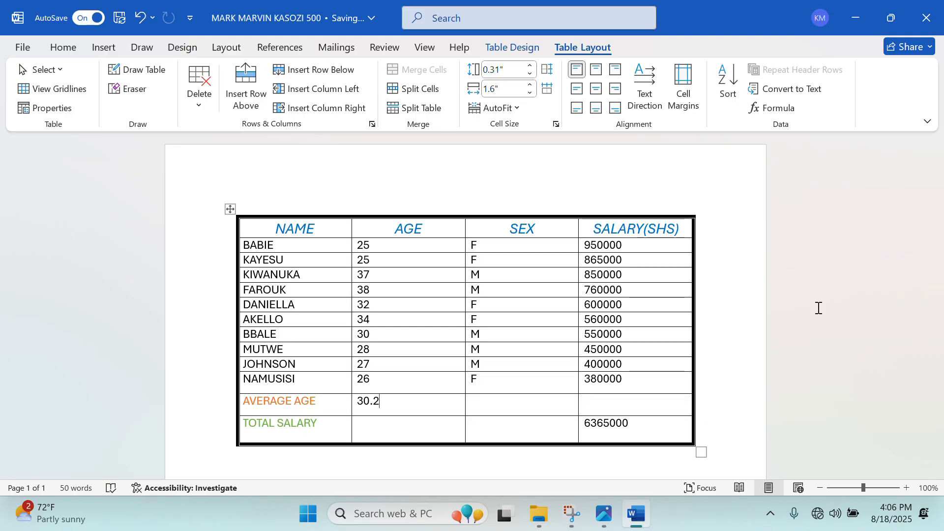
Check the exam question image in Photos, then bring the payroll document back.
left_click(637, 517)
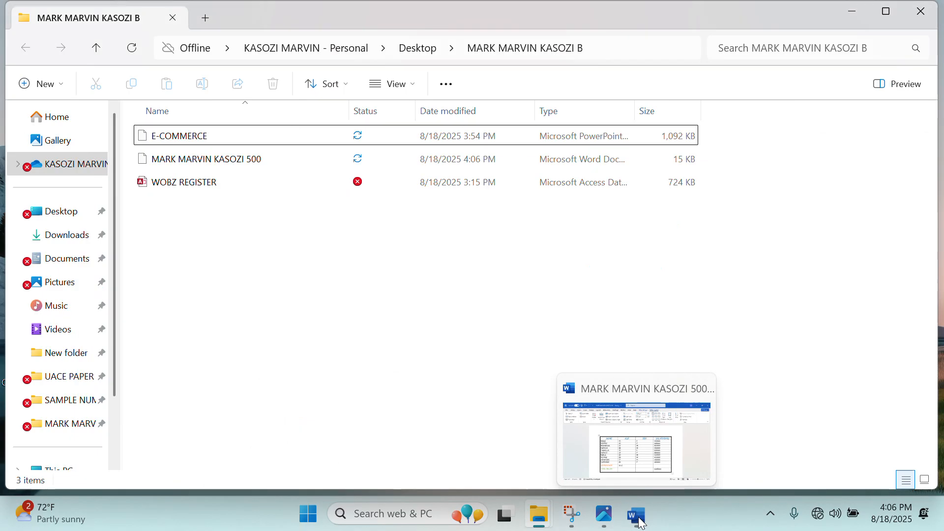
left_click(604, 514)
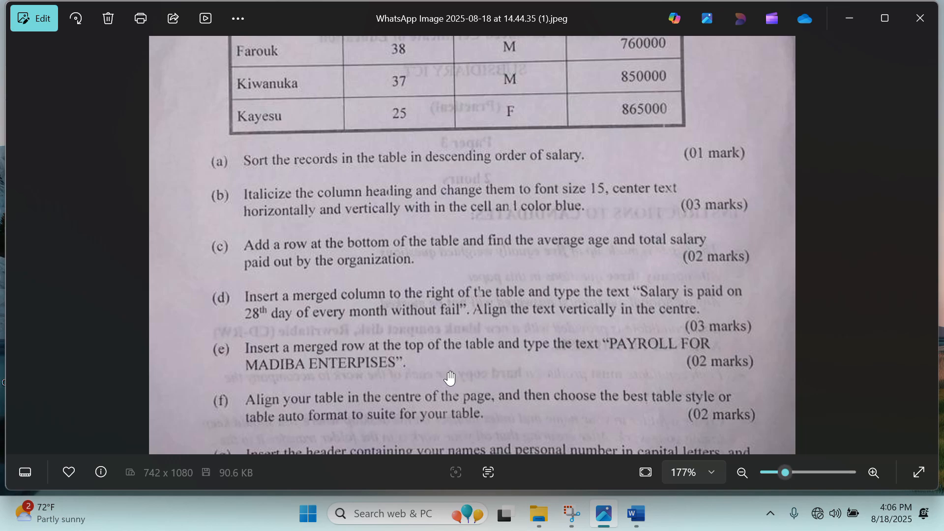
left_click(851, 18)
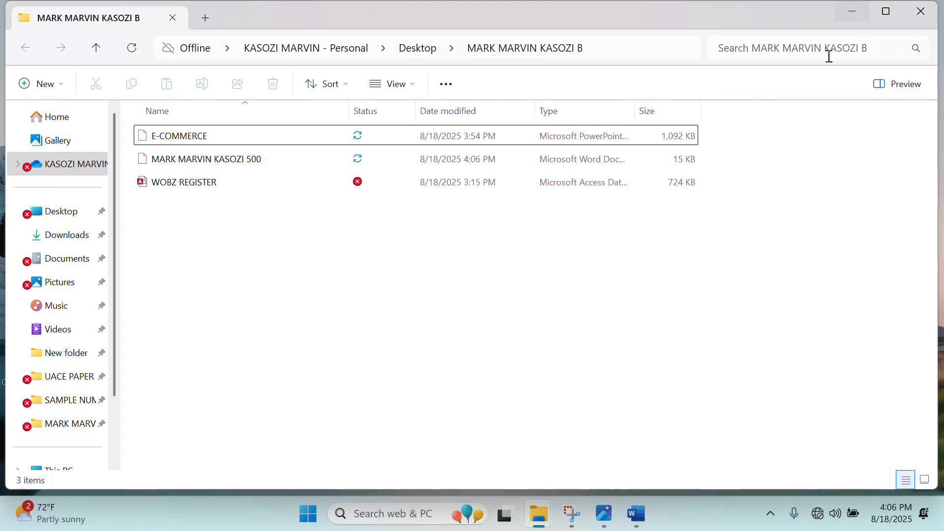
left_click(636, 523)
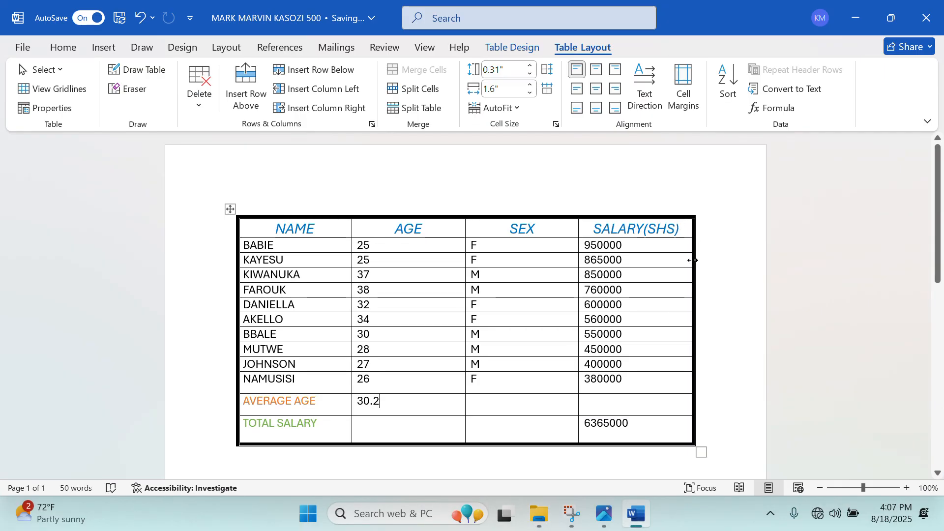
Extend the table's right edge, narrow AGE and SEX, and widen SALARY(SHS).
left_click_drag(694, 260, 742, 264)
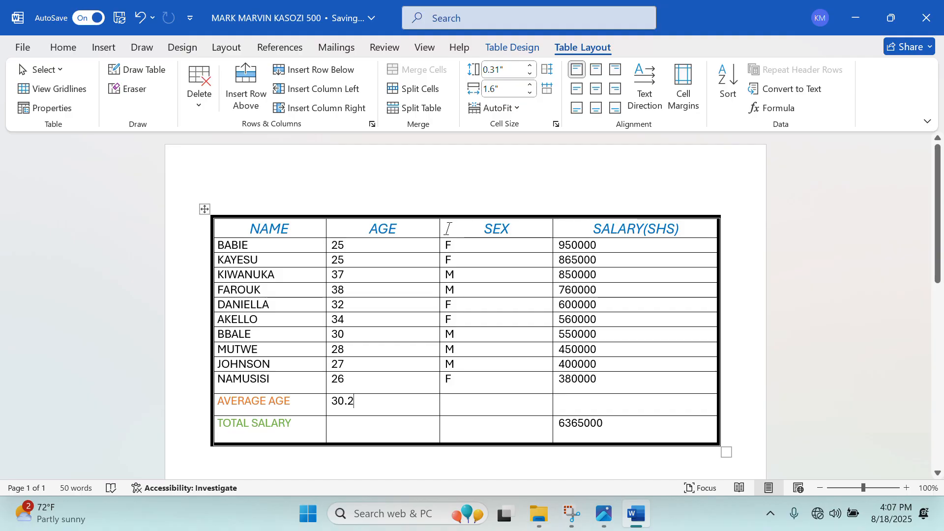
left_click_drag(440, 229, 387, 229)
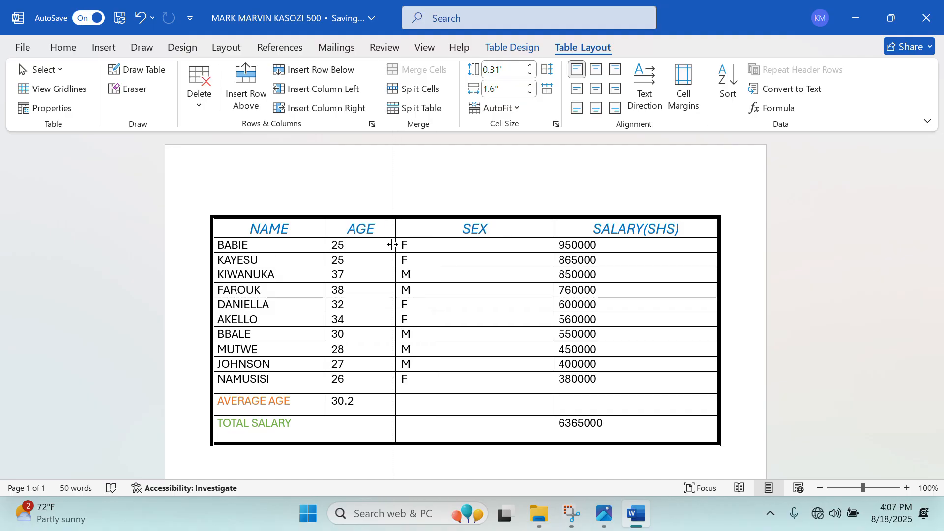
left_click_drag(551, 229, 462, 248)
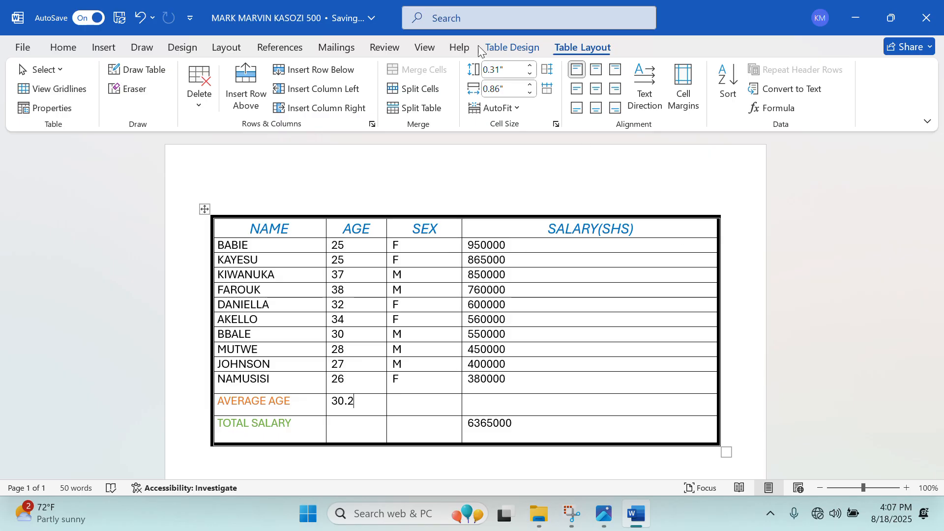
Draw a vertical table line to split off an empty fifth column right of SALARY(SHS).
left_click(140, 69)
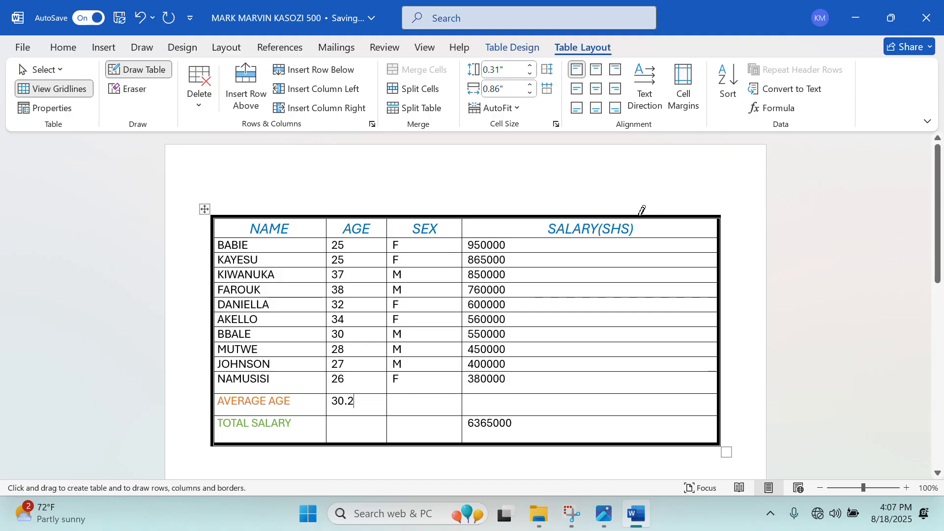
mouse_move(639, 216)
left_mouse_down()
mouse_move(631, 400)
mouse_move(641, 436)
left_mouse_up()
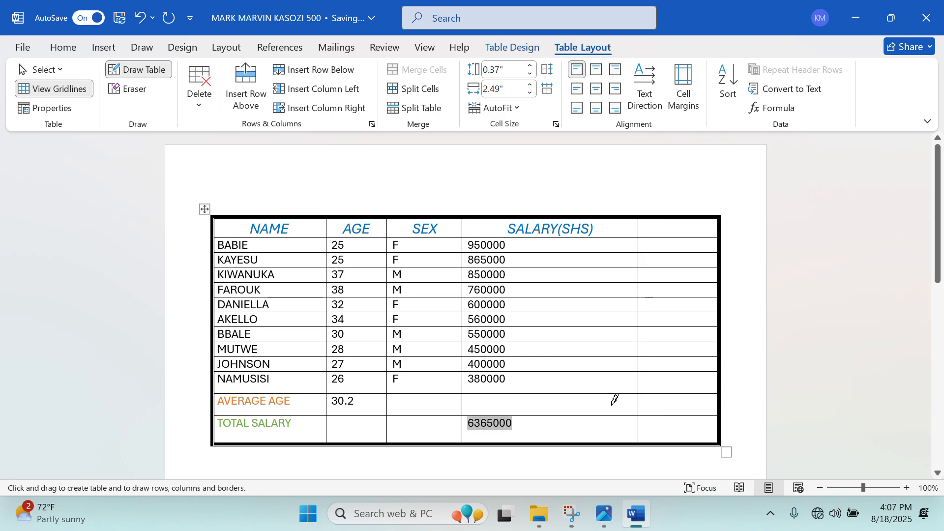
left_click_drag(673, 291, 691, 269)
left_click(635, 522)
left_click(634, 522)
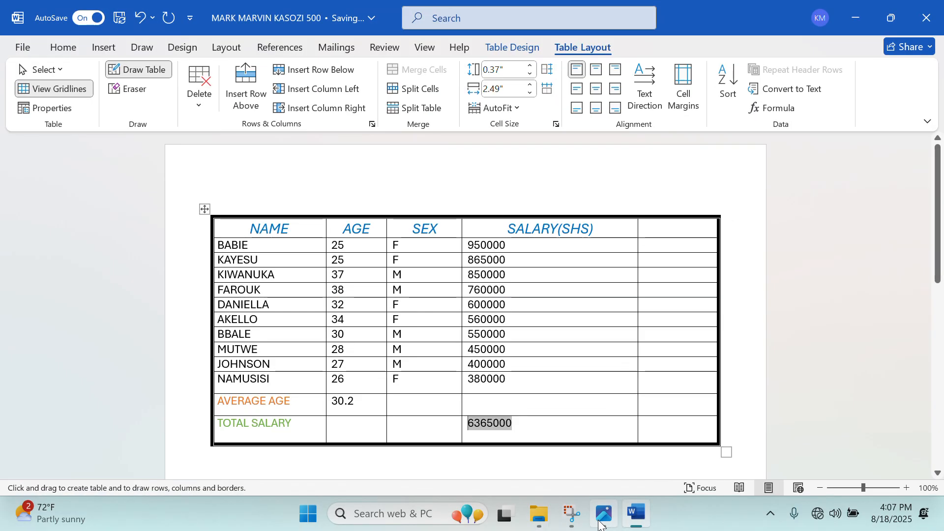
left_click(602, 523)
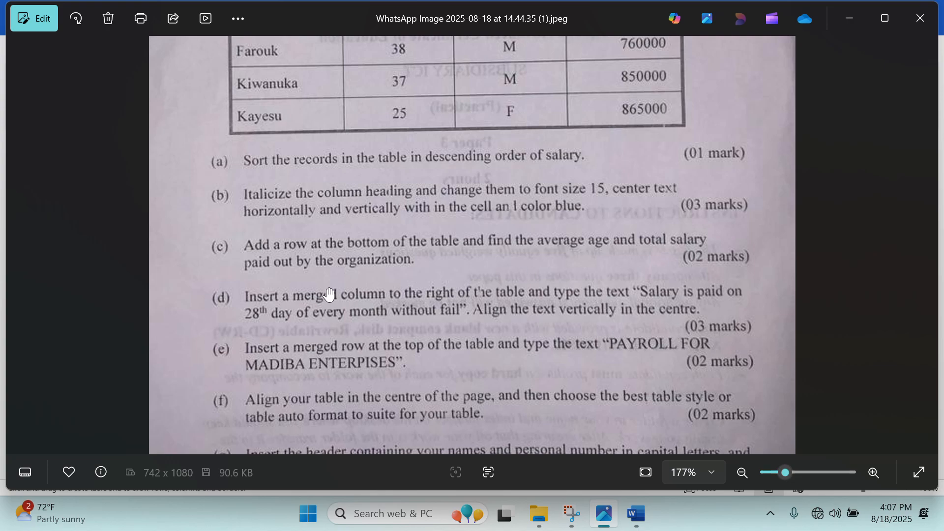
Merge the empty last column's cells into one tall cell and place the cursor there.
left_click(637, 514)
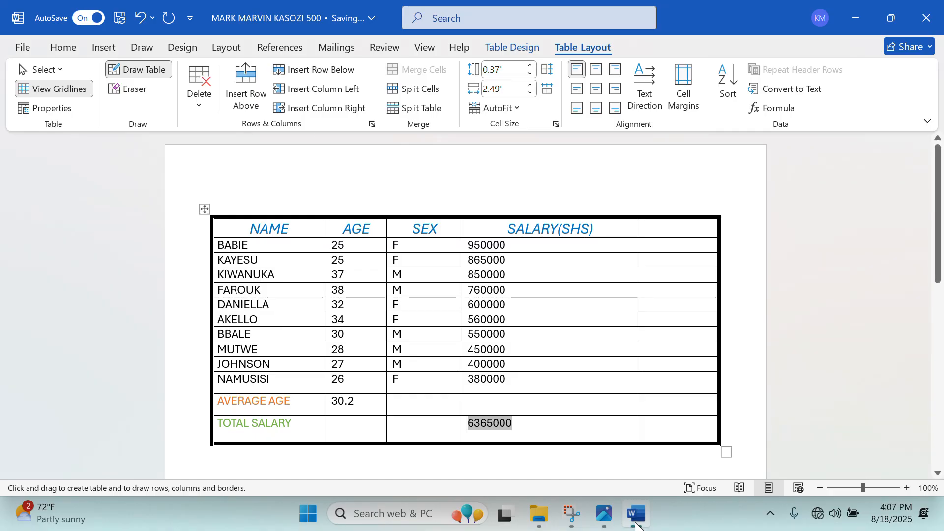
key("Escape")
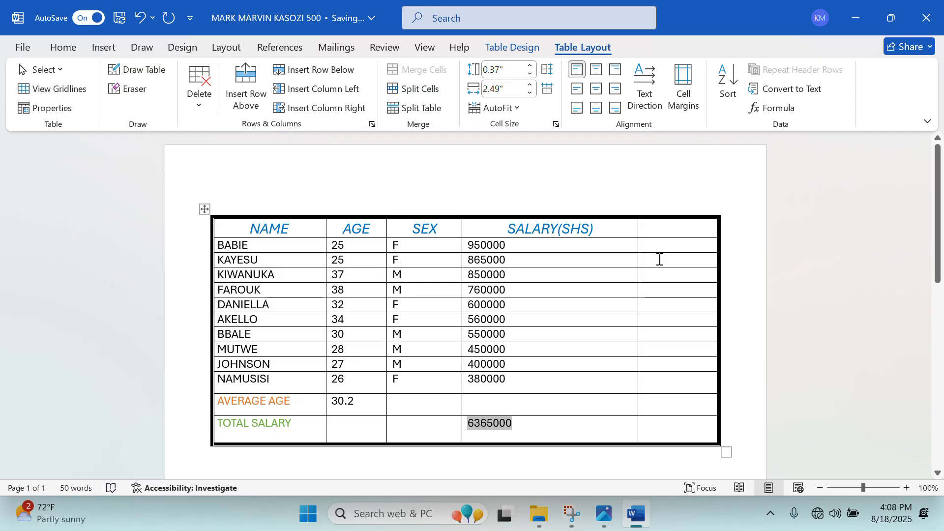
left_click_drag(656, 225, 693, 430)
right_click(677, 316)
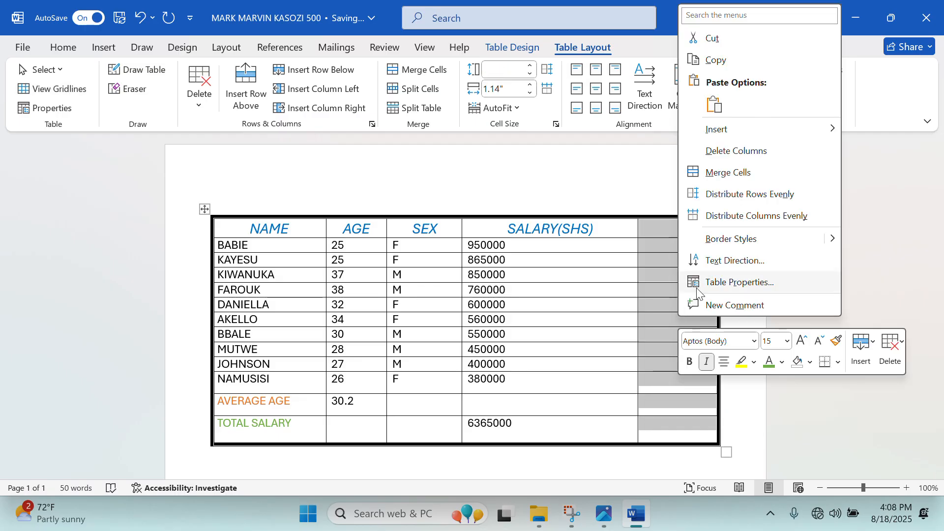
left_click(726, 173)
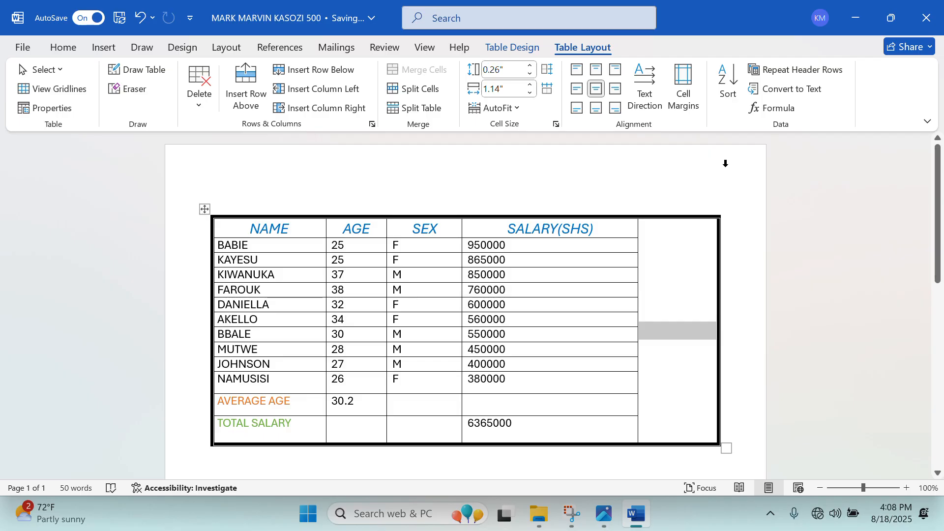
left_click(690, 255)
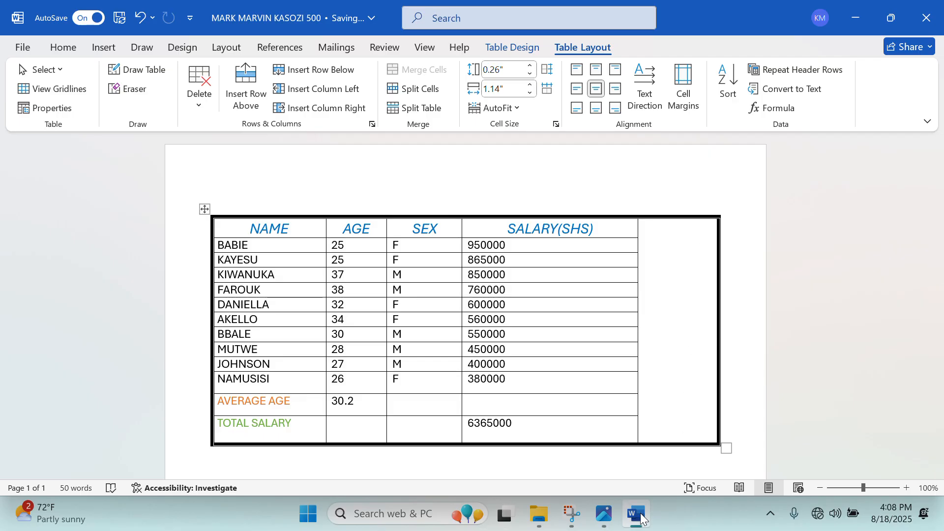
Check the exam question image, then return to the payroll document.
mouse_move(641, 518)
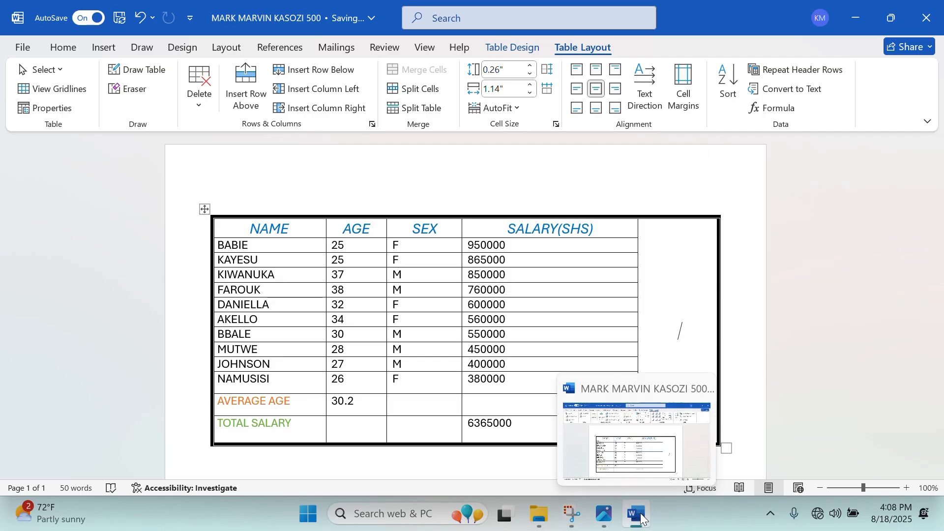
left_click(610, 521)
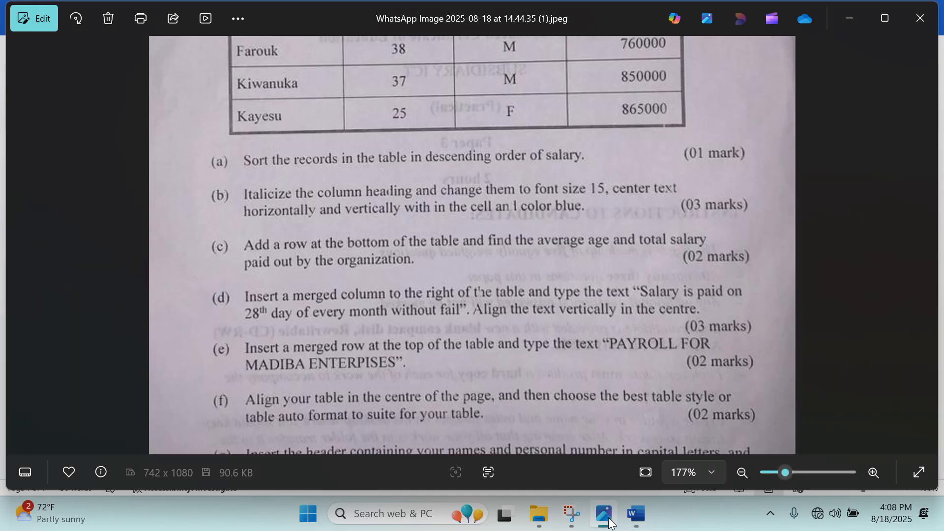
left_click(610, 522)
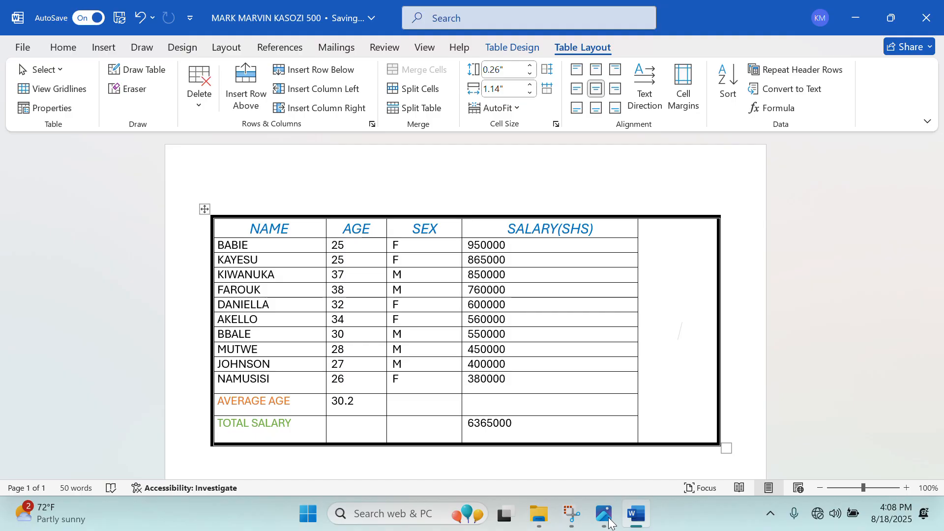
Type 'Salary is to be paid on the 28th day of every month without fail' in the merged cell.
type("Sa")
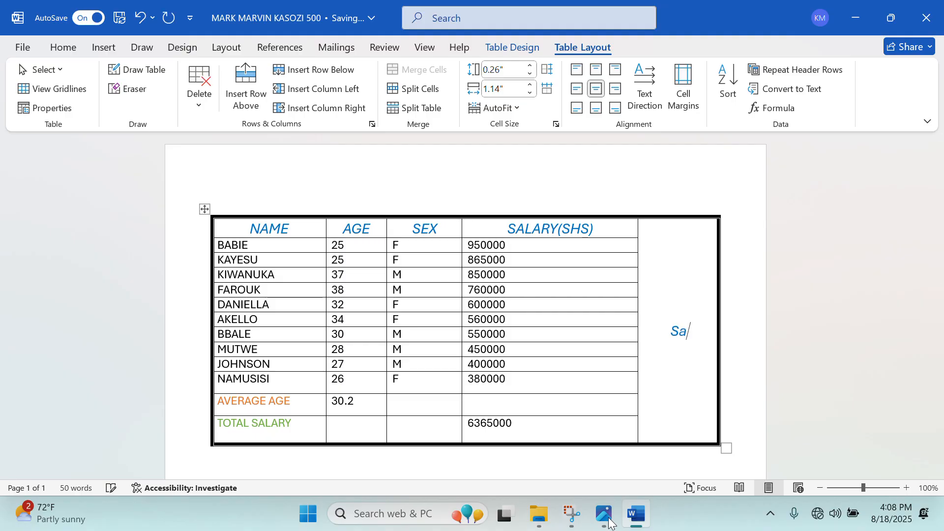
type("lary is t")
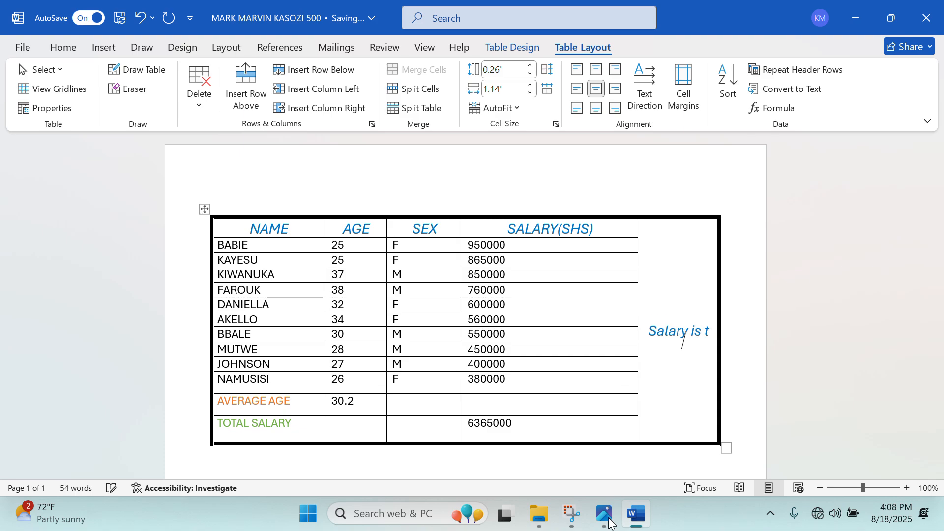
type("o b")
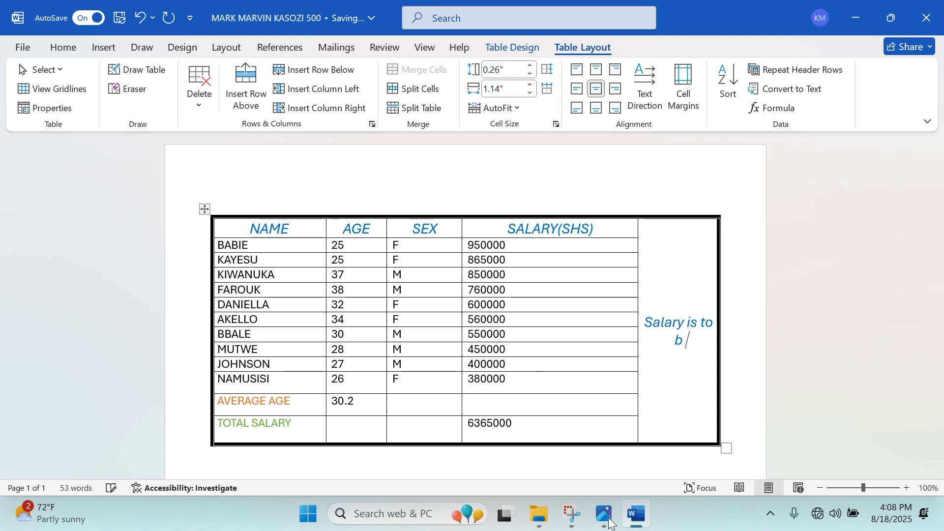
type("e paid on")
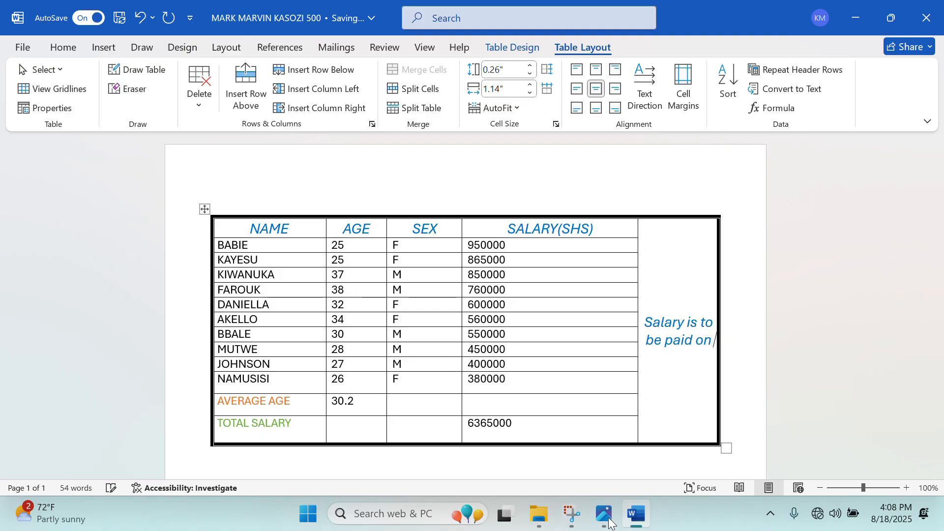
type(" the 28th ")
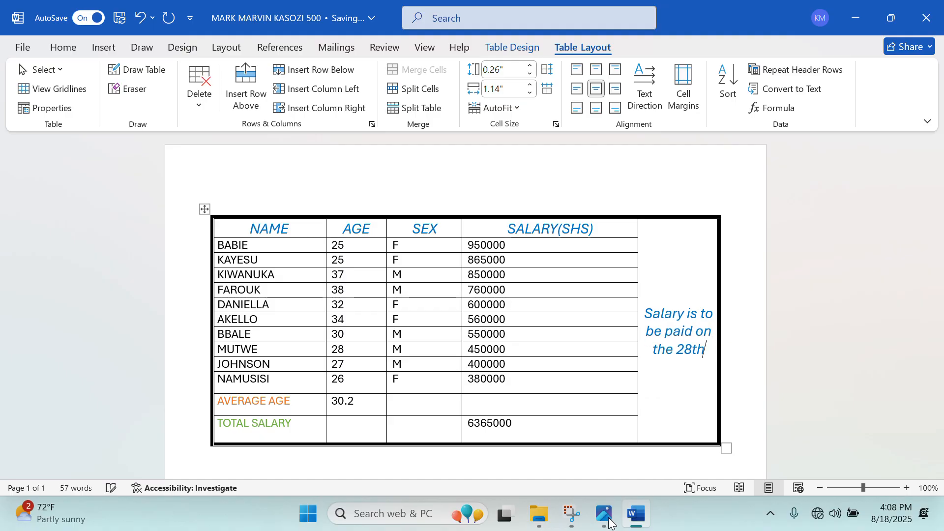
type("day o")
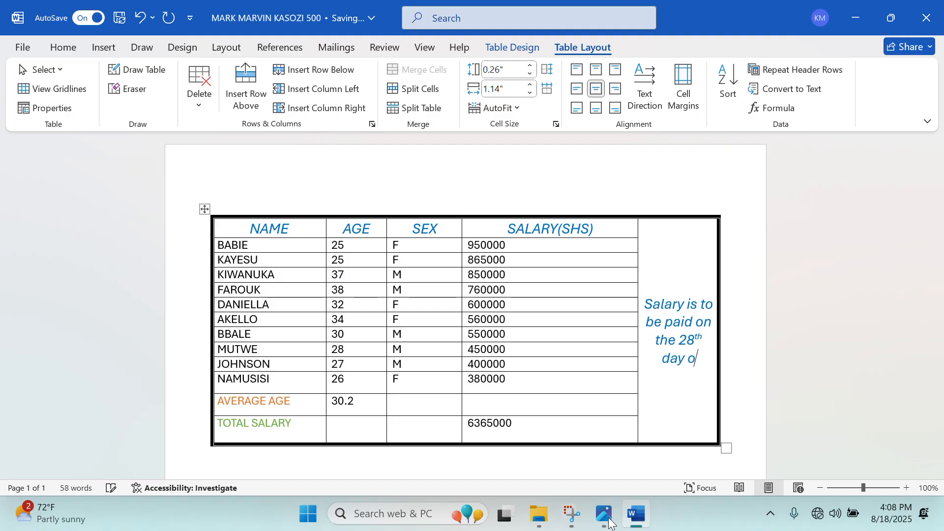
type("f every mo")
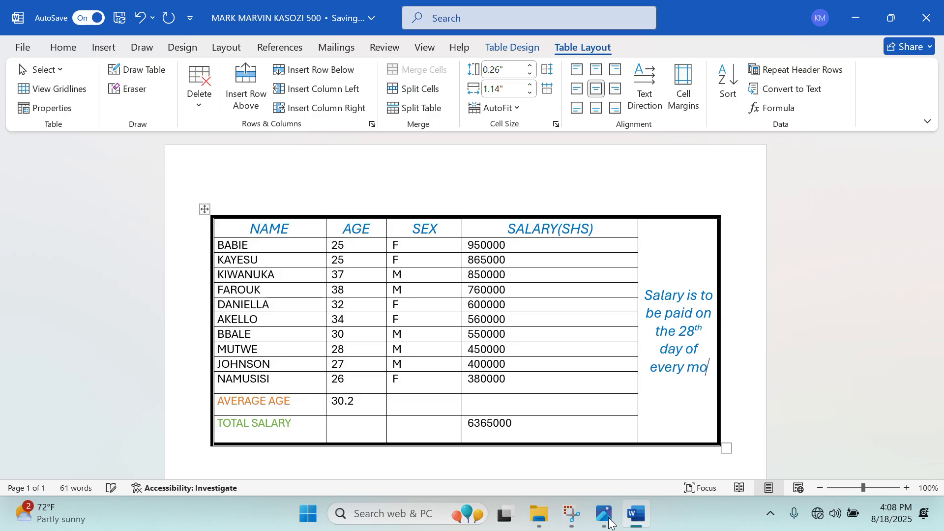
type("nth ")
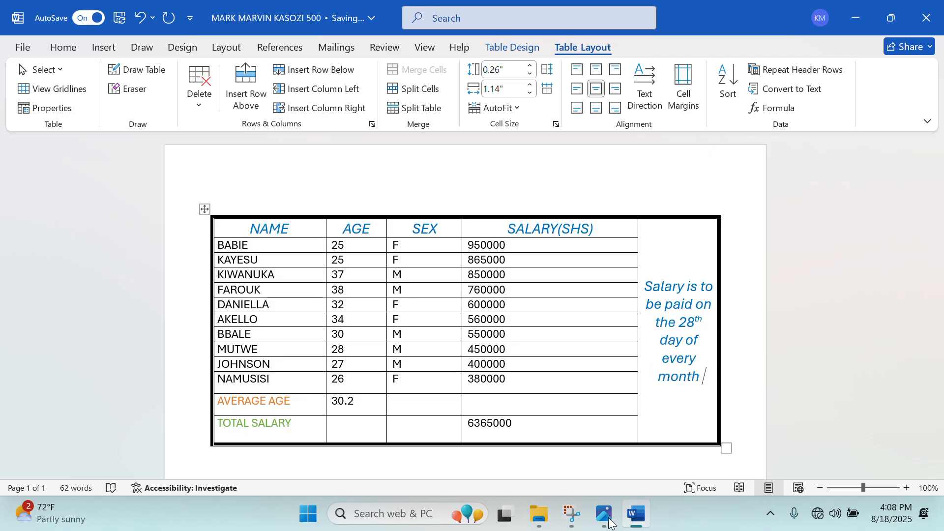
type("with")
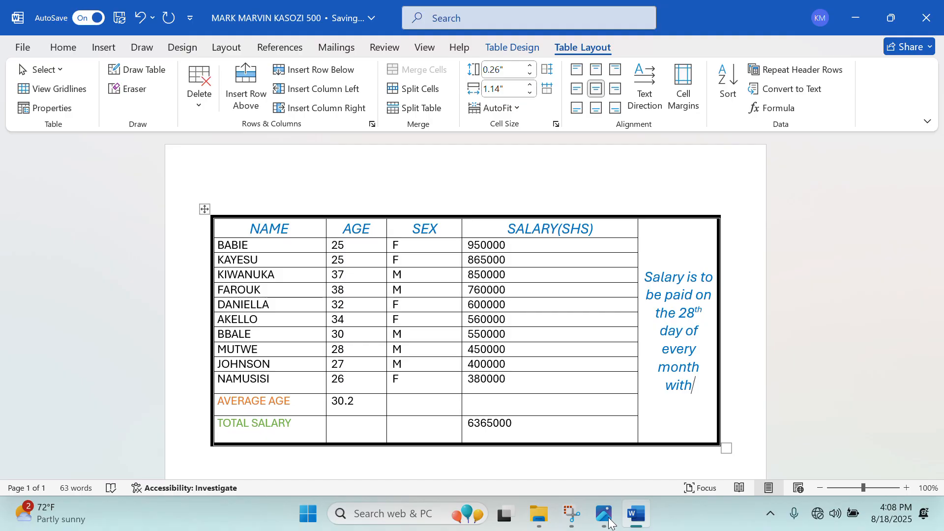
type("out fail")
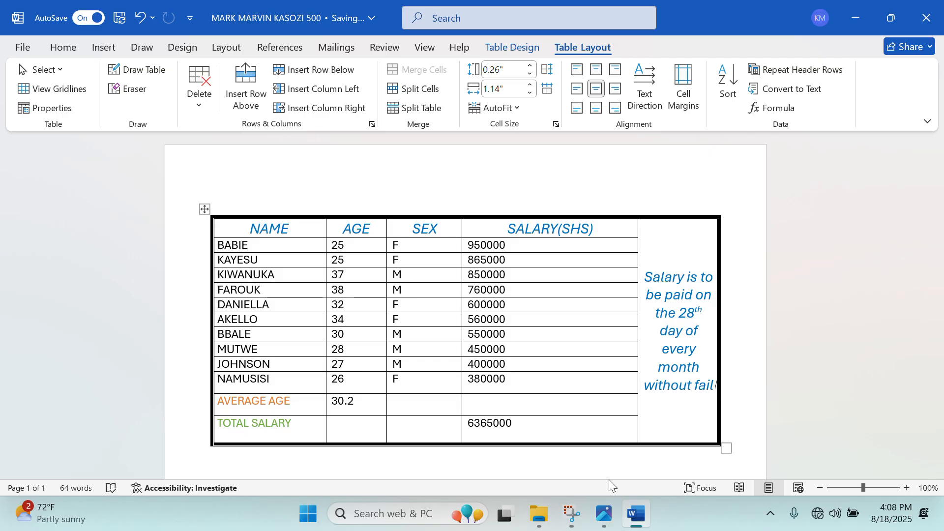
Select the merged note cell in the table's right-hand column.
left_click(561, 397)
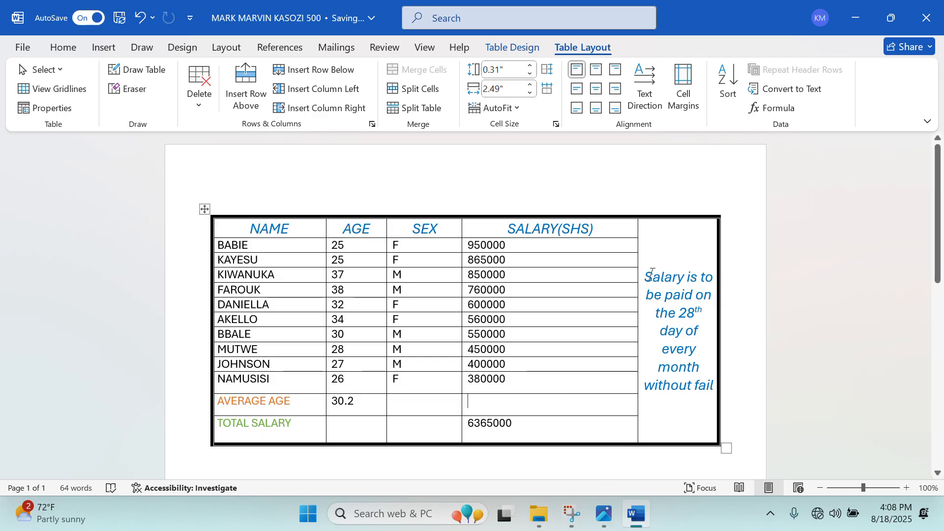
left_click_drag(650, 275, 748, 407)
left_click(747, 408)
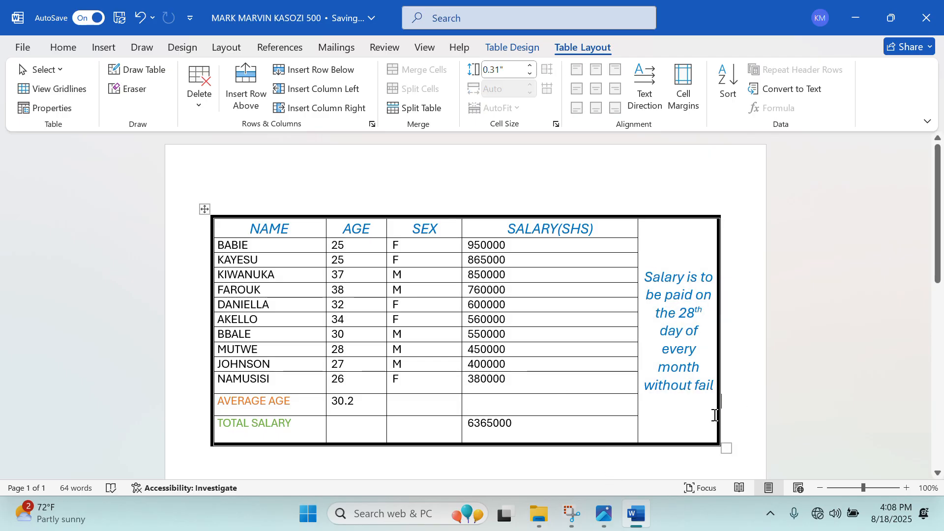
left_click_drag(708, 384, 647, 283)
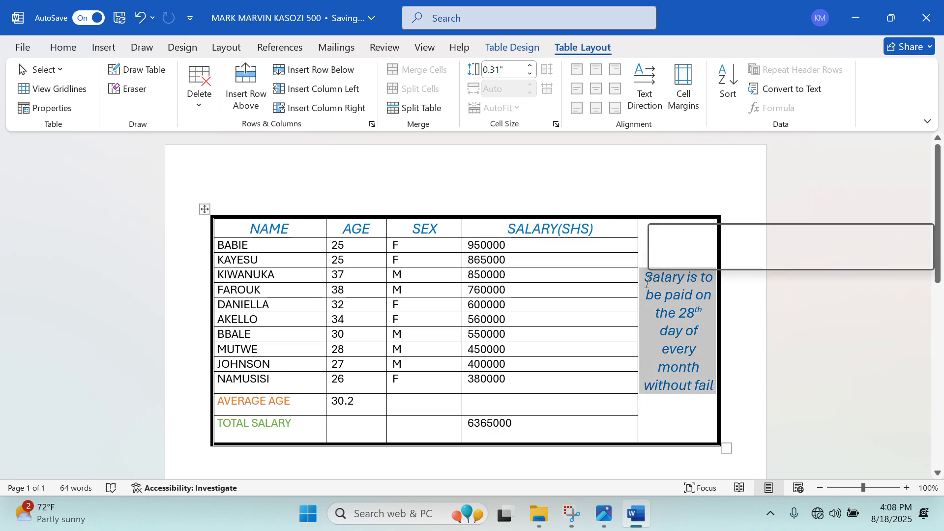
left_click(639, 228)
left_click(654, 229)
left_click(674, 197)
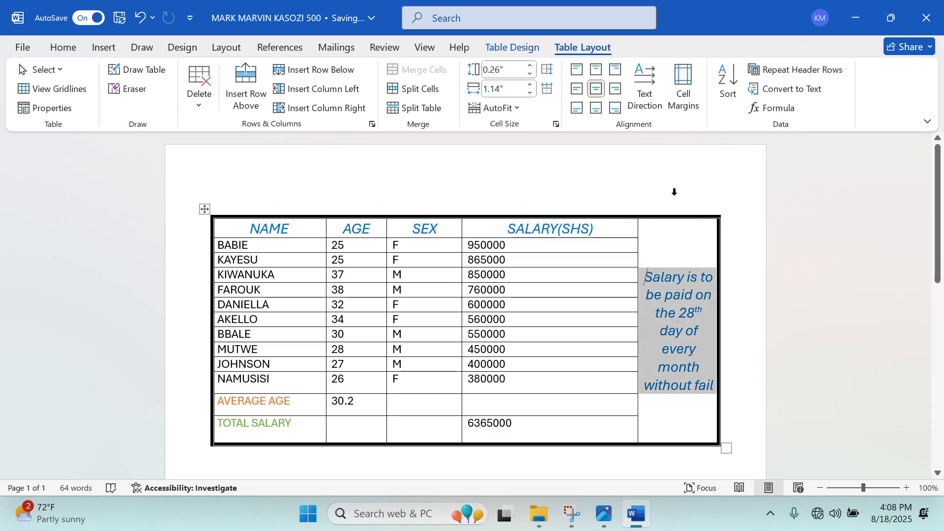
left_click(655, 229)
left_click_drag(656, 228, 703, 396)
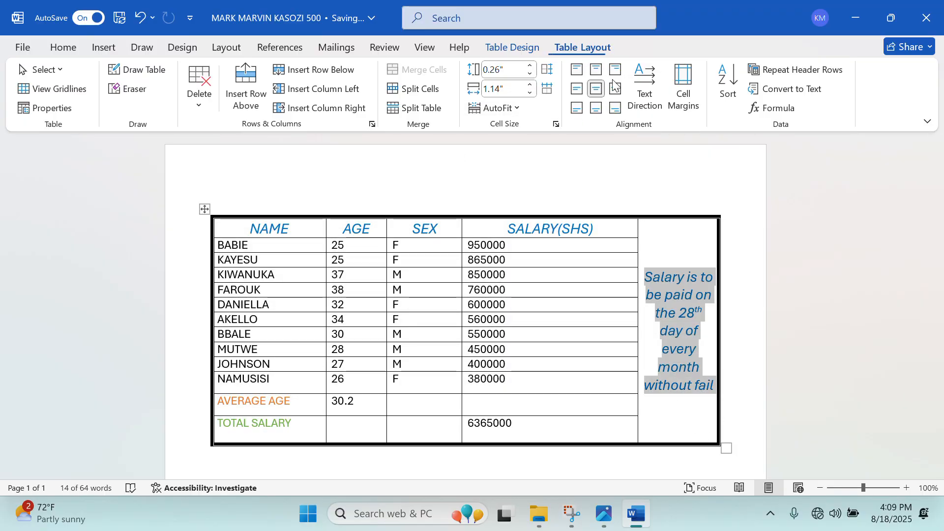
Set the note cell's vertical alignment to Center in Table Properties.
right_click(675, 321)
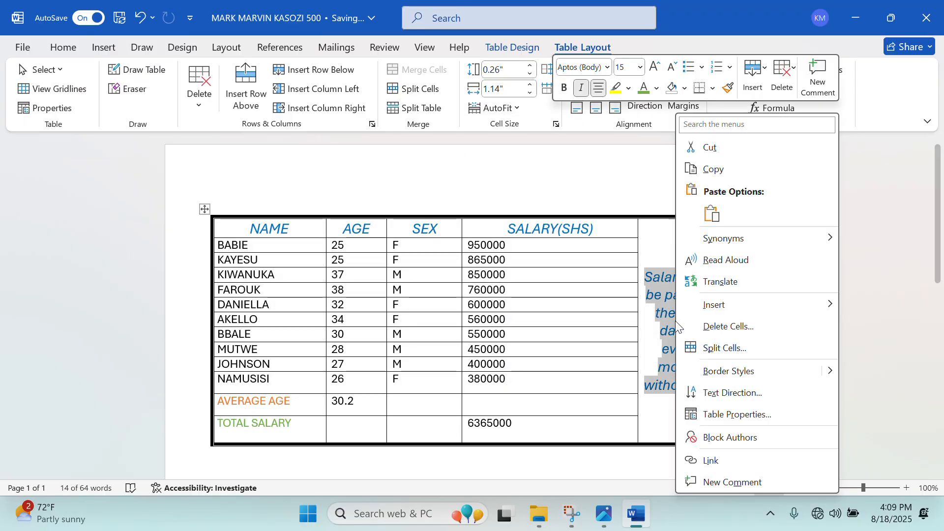
left_click(714, 415)
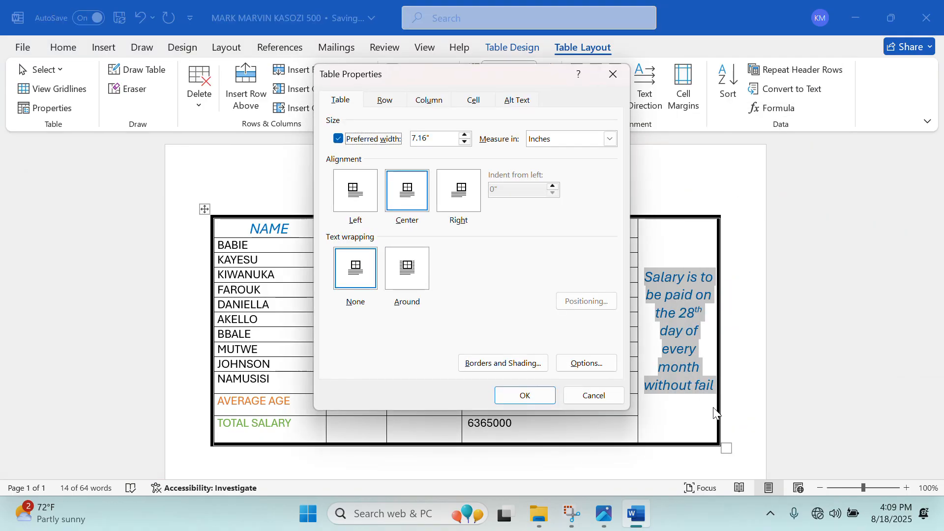
left_click(473, 100)
left_click(412, 193)
left_click(536, 396)
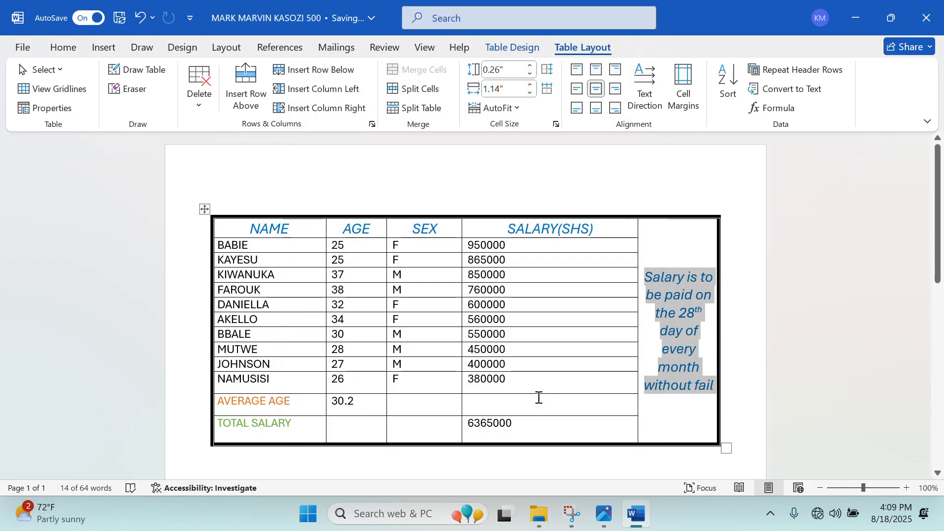
left_click(662, 241)
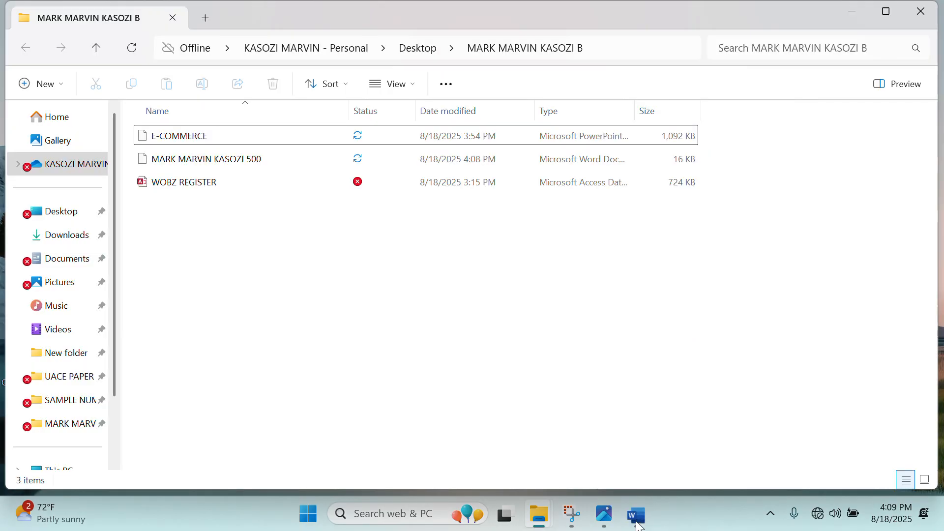
View the exam question image, then minimize Photos and File Explorer.
left_click(644, 512)
left_click(603, 513)
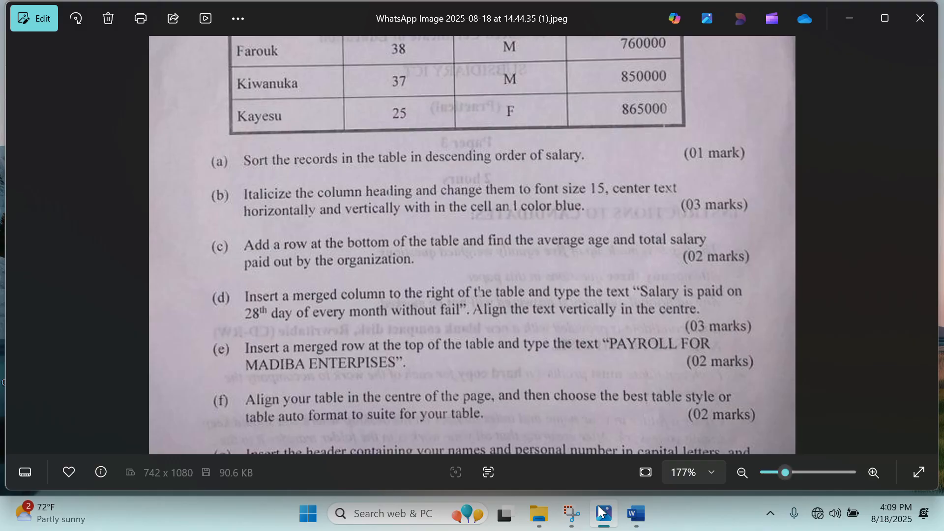
left_click(851, 14)
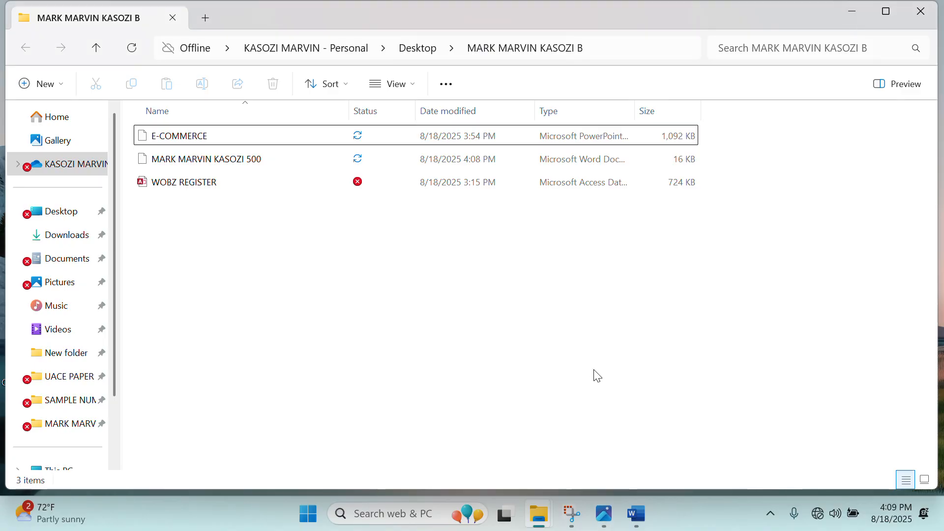
left_click(843, 11)
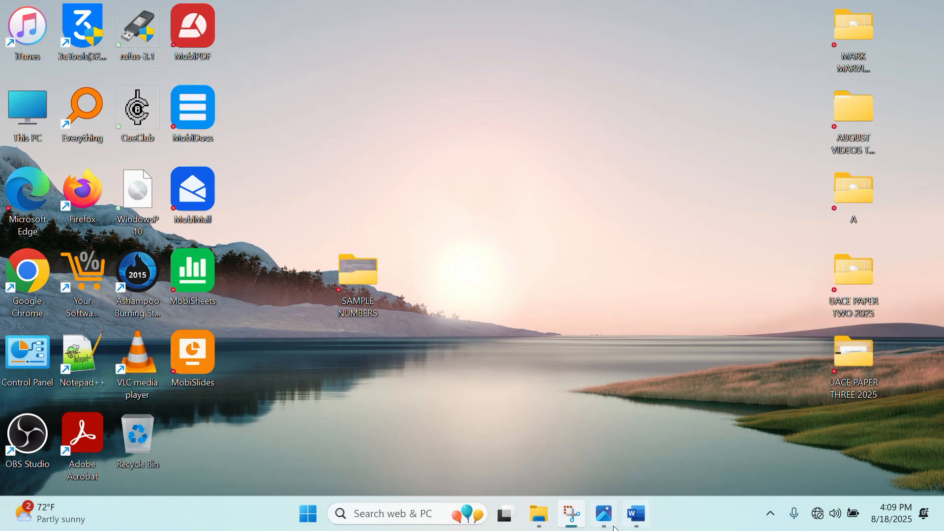
Bring Word back and click around the NAME and SEX columns of the payroll table.
left_click(638, 515)
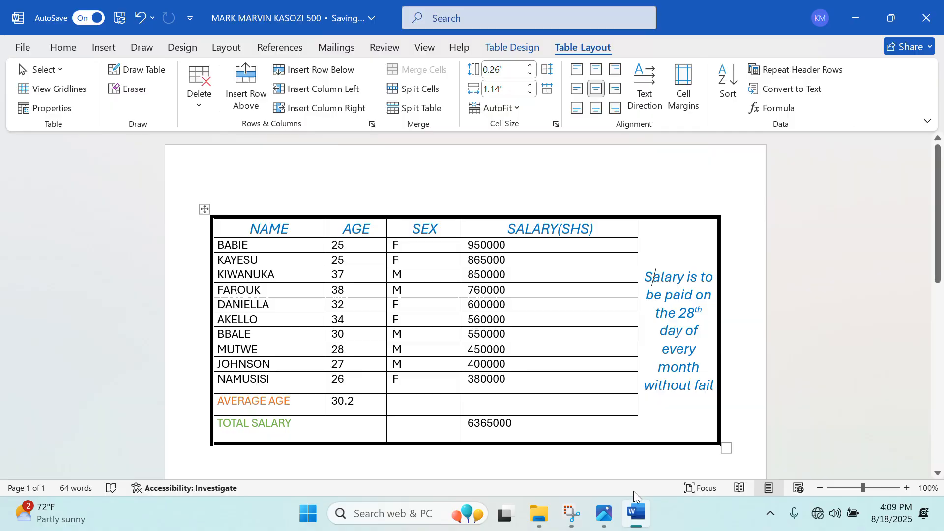
left_click(399, 210)
left_click(315, 287)
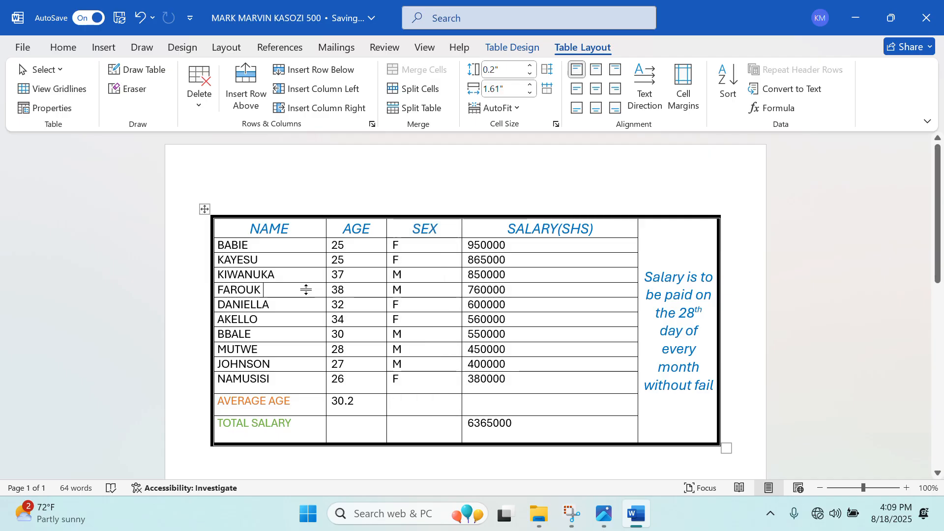
left_click(297, 214)
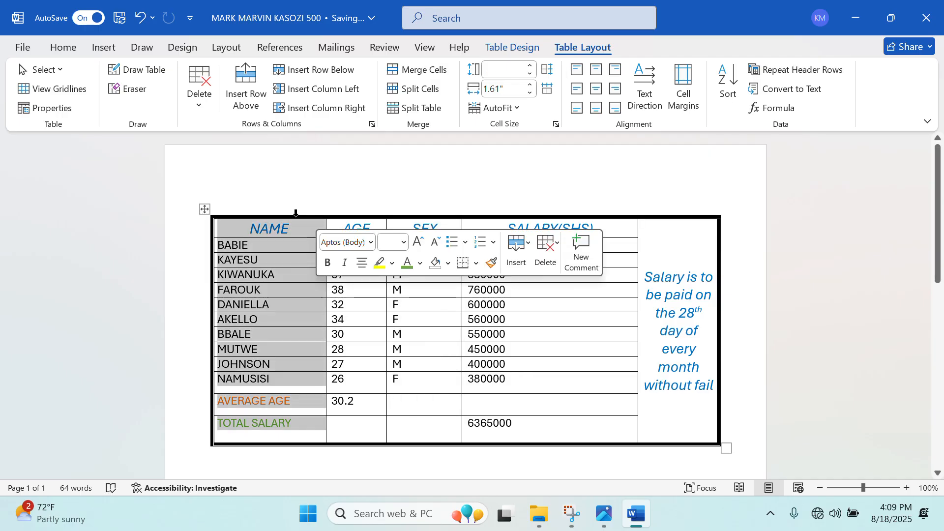
left_click(379, 226)
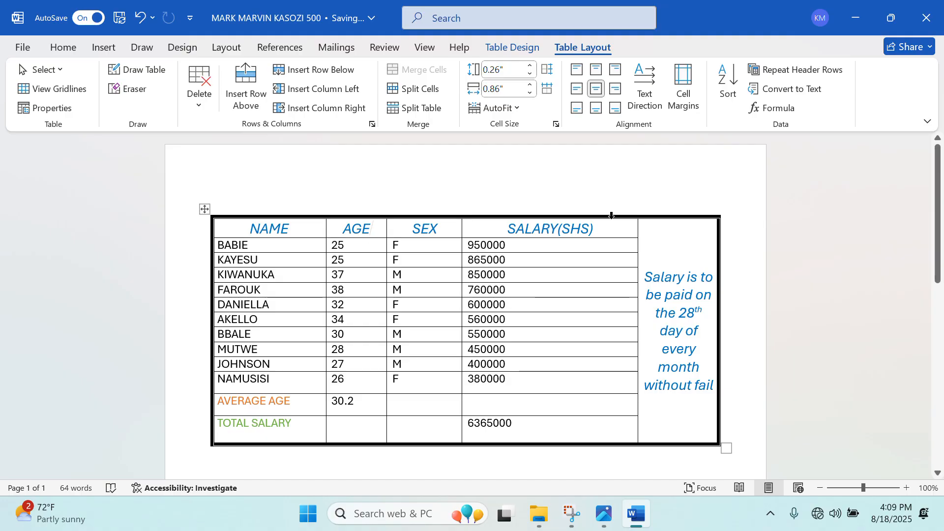
left_click(222, 202)
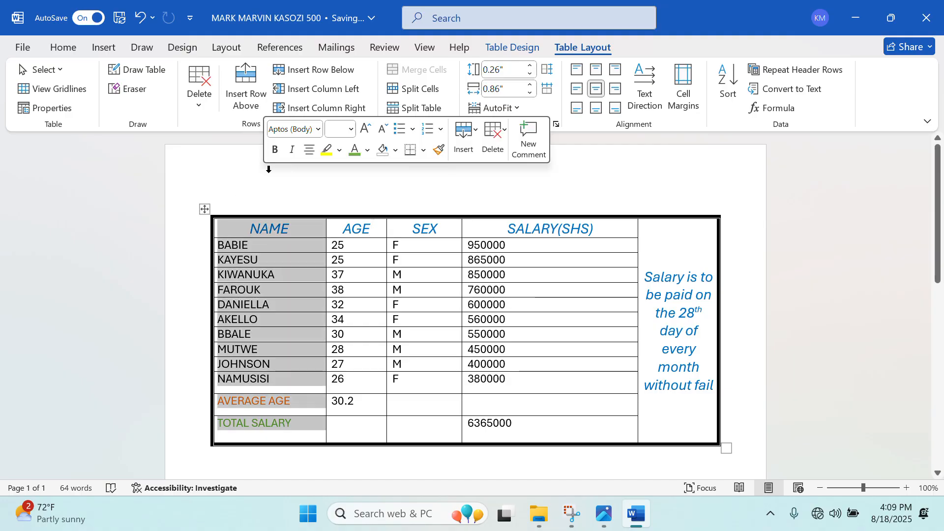
left_click(625, 231)
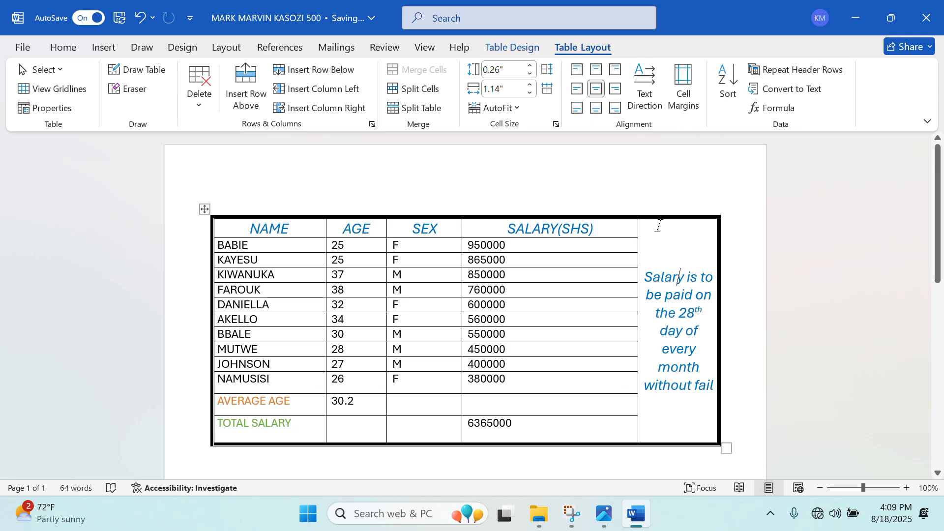
Draw a full-width row line above the table's top border with Draw Table.
left_click(680, 277)
left_click(137, 70)
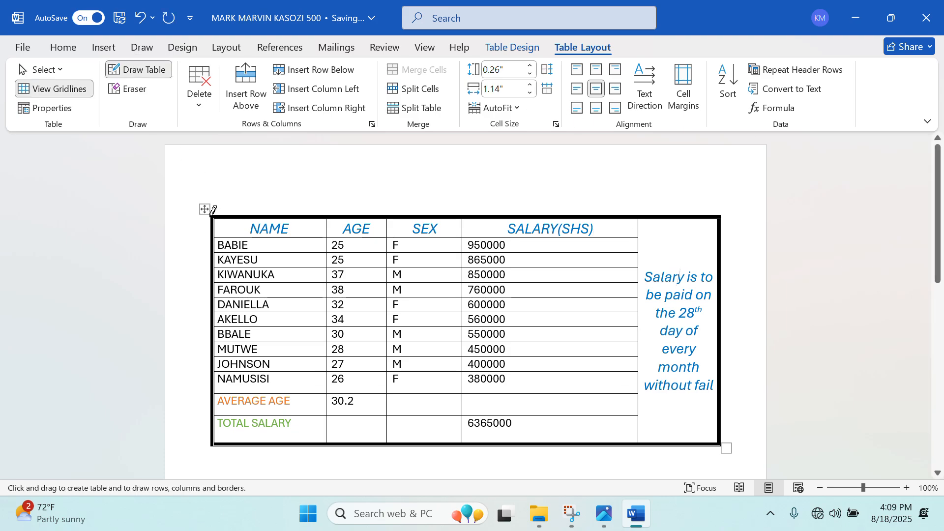
mouse_move(211, 215)
left_mouse_down()
mouse_move(209, 194)
mouse_move(291, 190)
mouse_move(483, 209)
mouse_move(726, 190)
left_mouse_up()
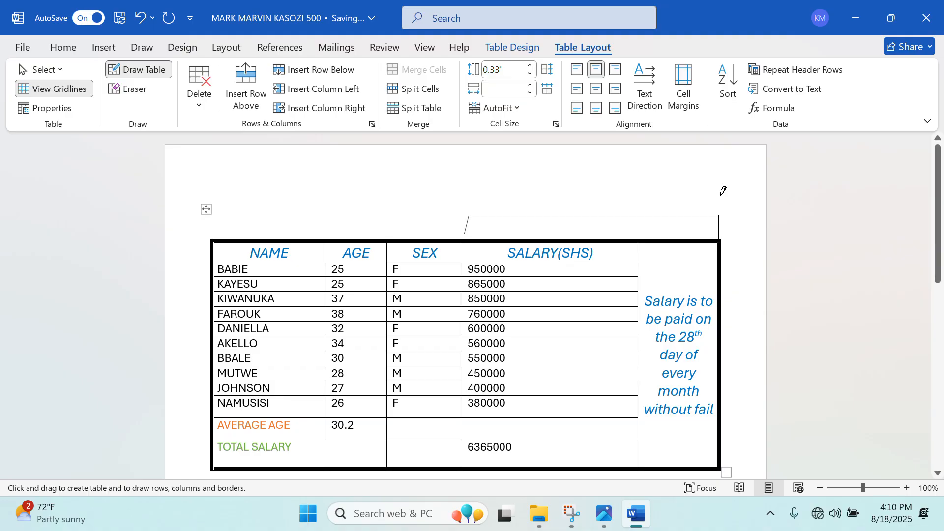
Type 'payroll for madiba enterprises' in the top row, then make it size 26 UPPERCASE.
type("pa")
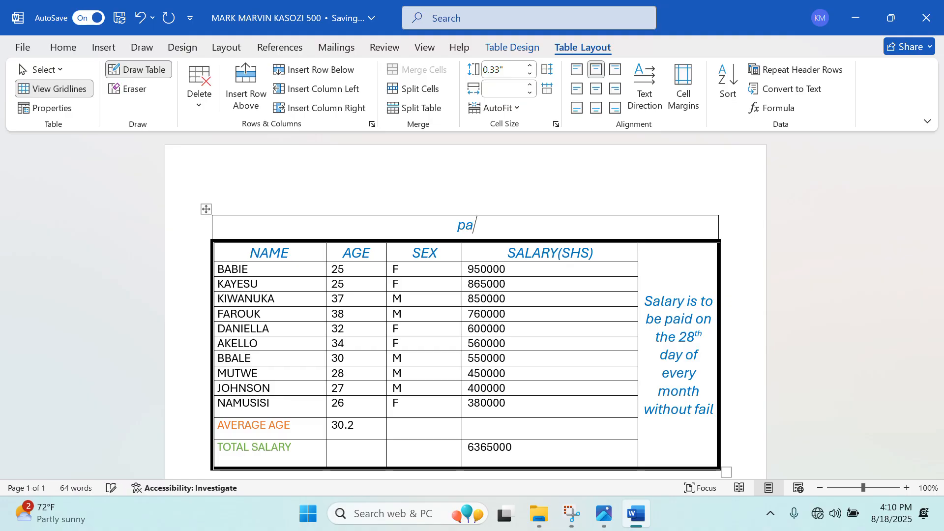
type("yroll f")
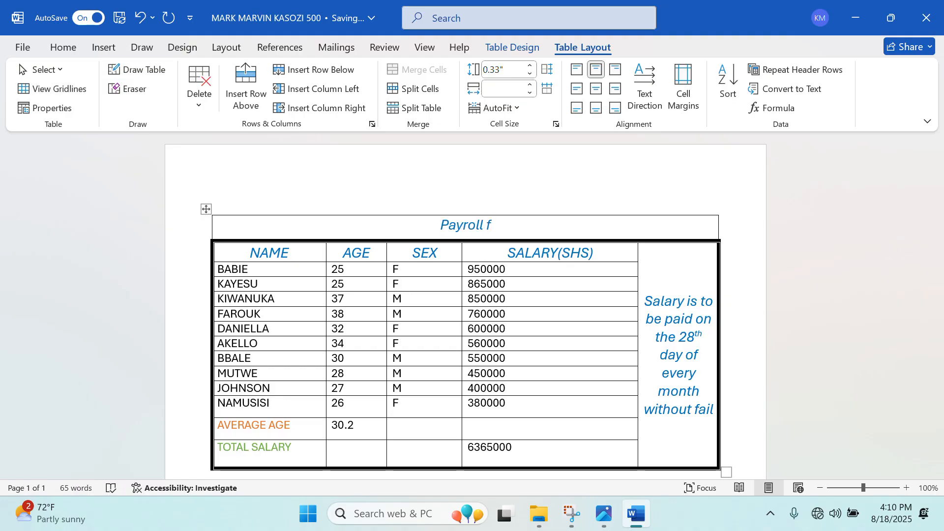
type("or mad")
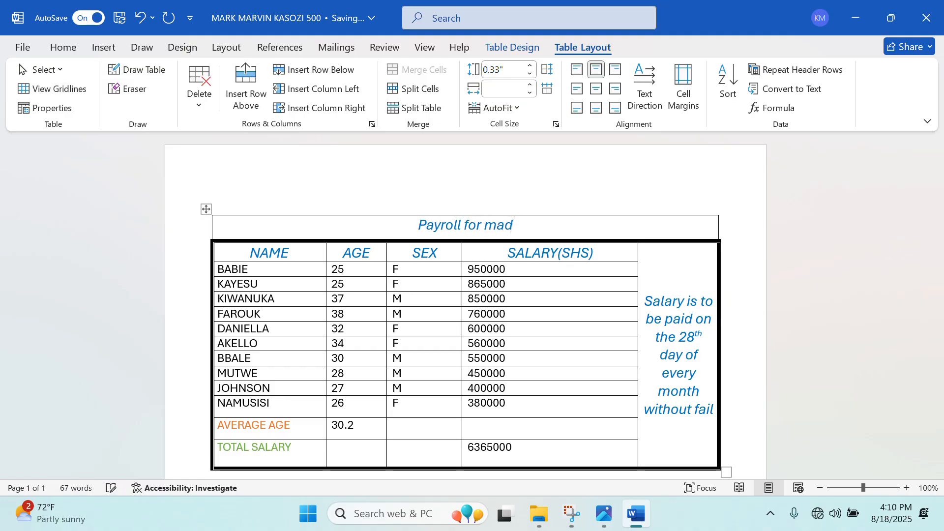
type("iba enter")
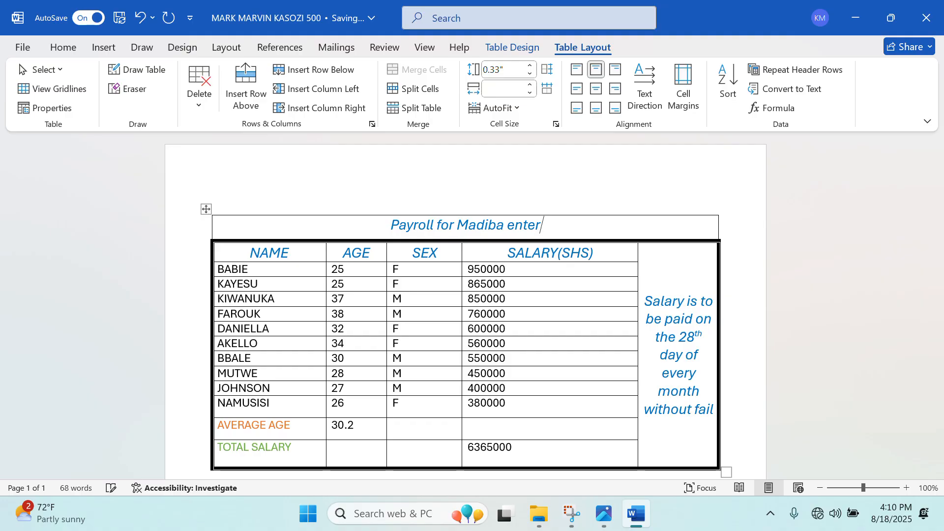
type("prises")
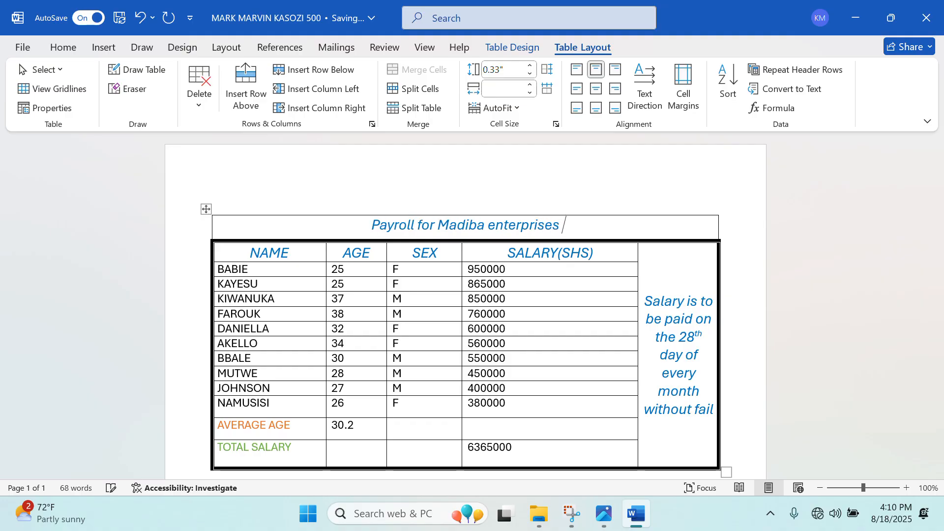
left_click_drag(384, 219, 566, 222)
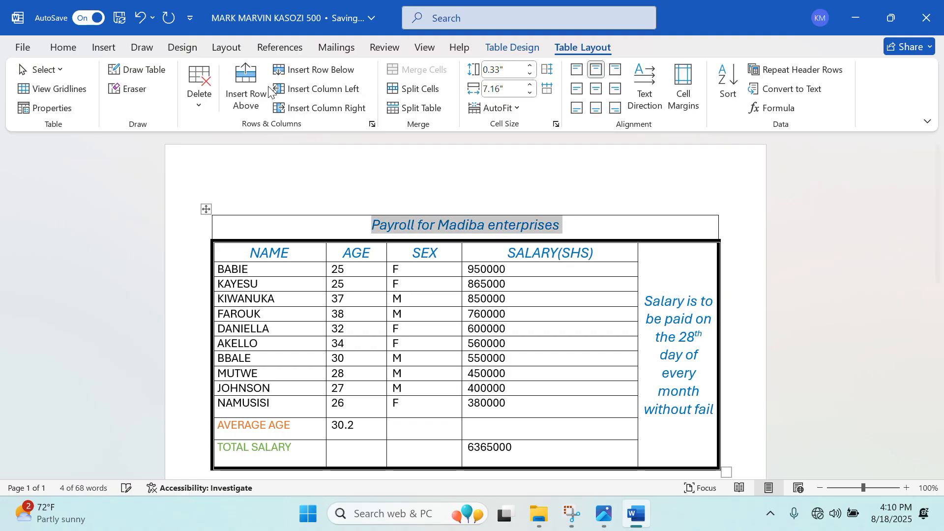
left_click(98, 47)
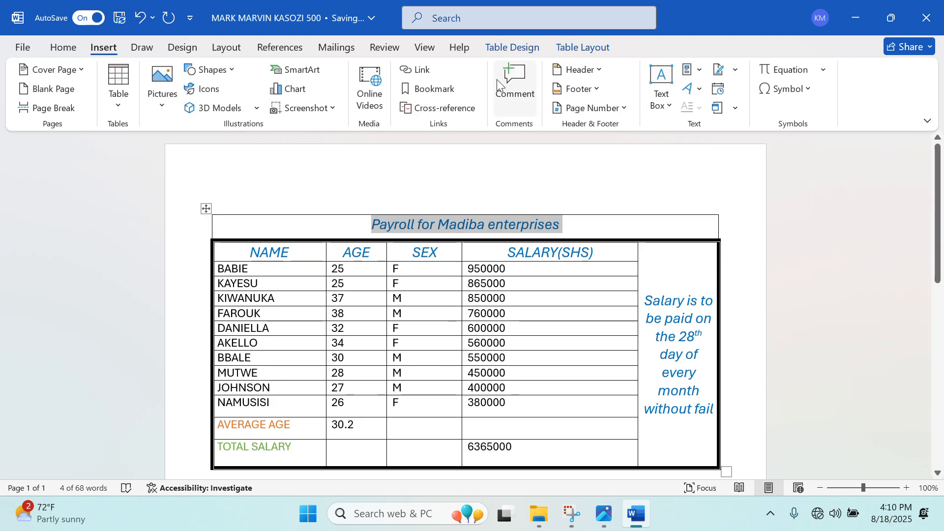
left_click(63, 47)
left_click(196, 76)
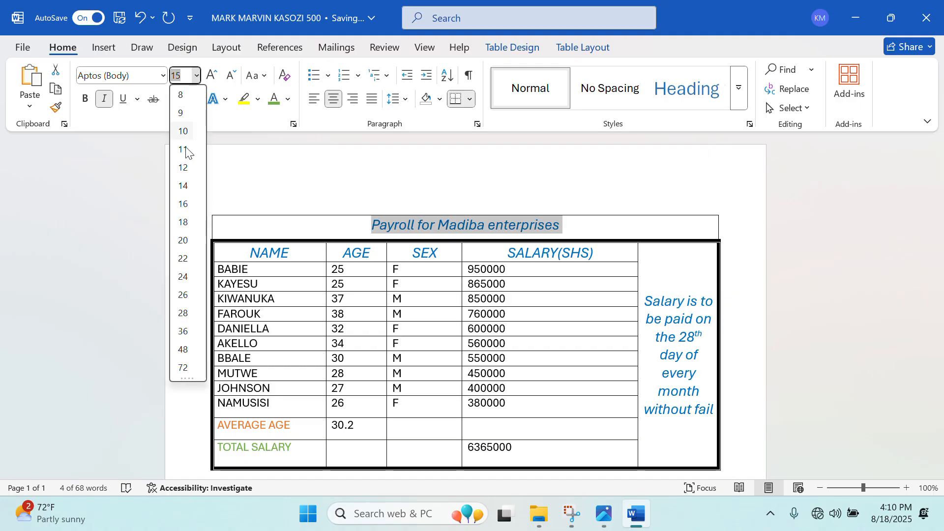
left_click(184, 295)
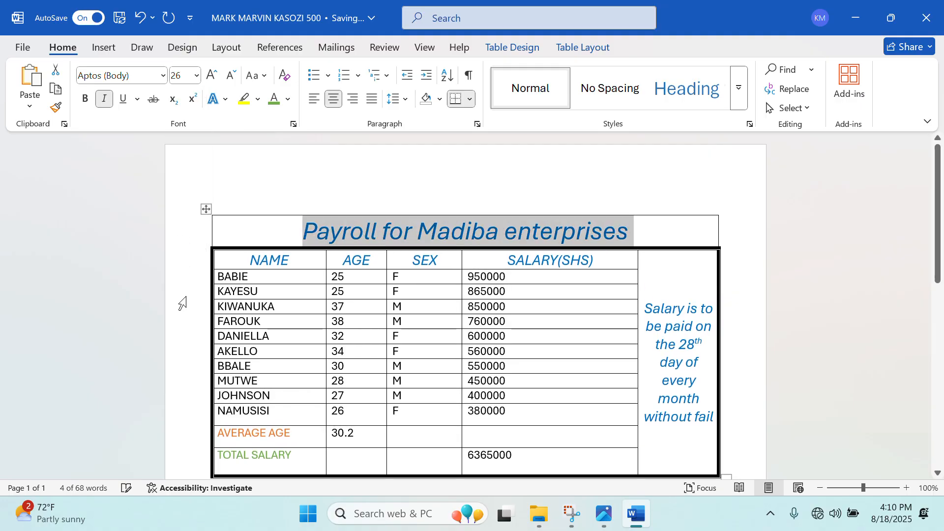
left_click(267, 82)
left_click(302, 131)
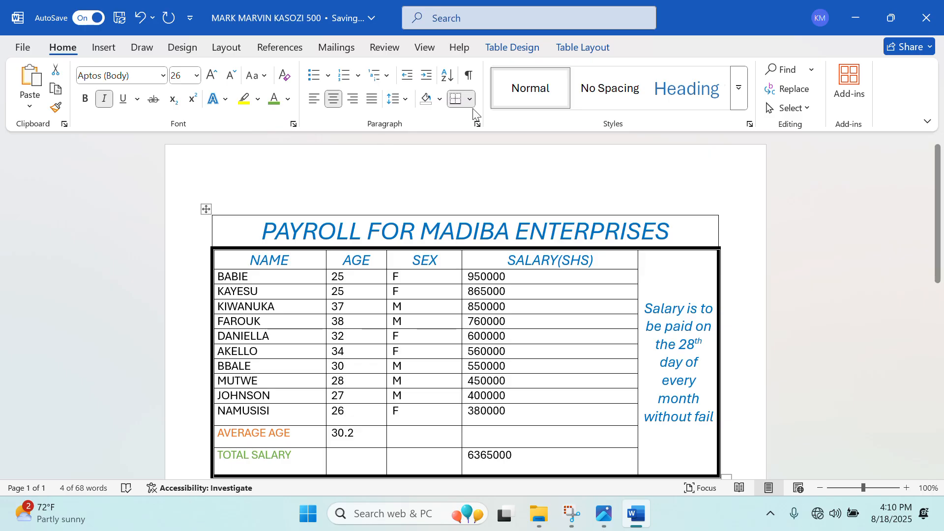
left_click(582, 47)
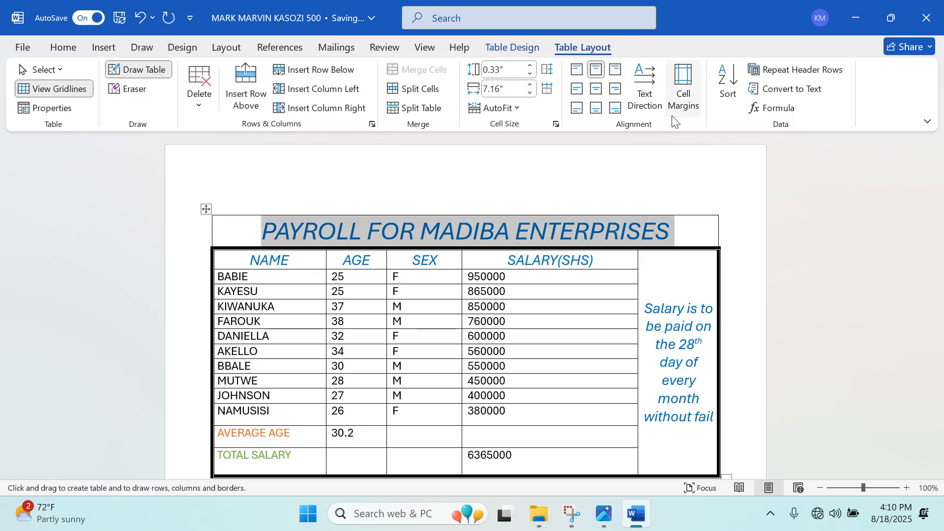
key("super+shift+s")
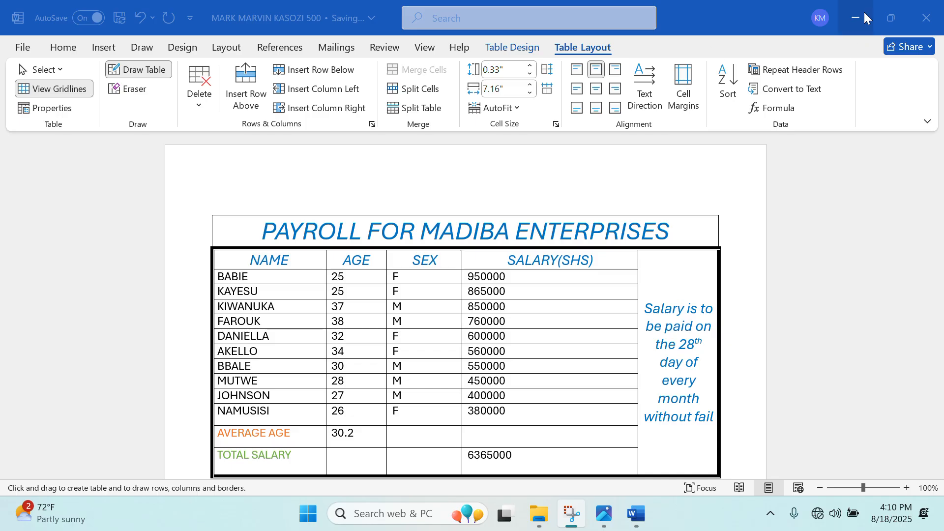
Choose the 3 pt border line style in Table Design.
left_click(891, 18)
left_click(767, 74)
left_click(818, 99)
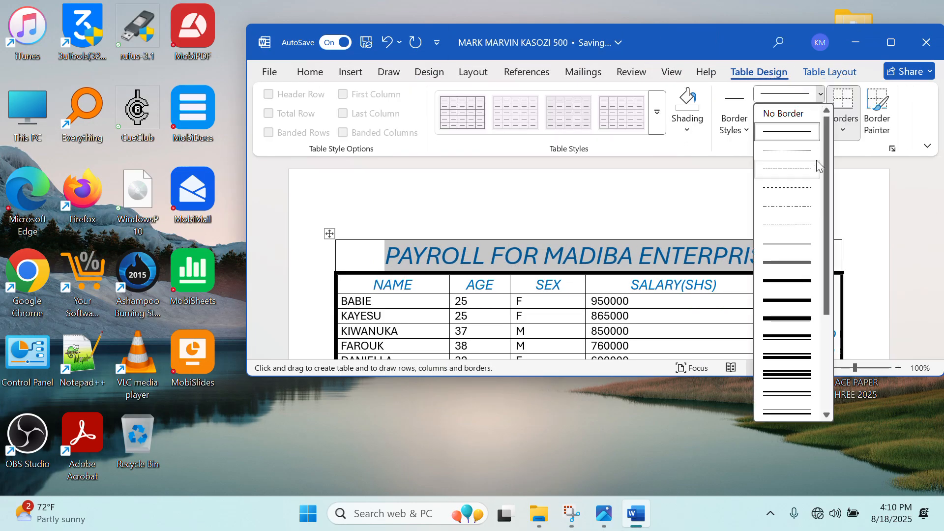
left_click(786, 344)
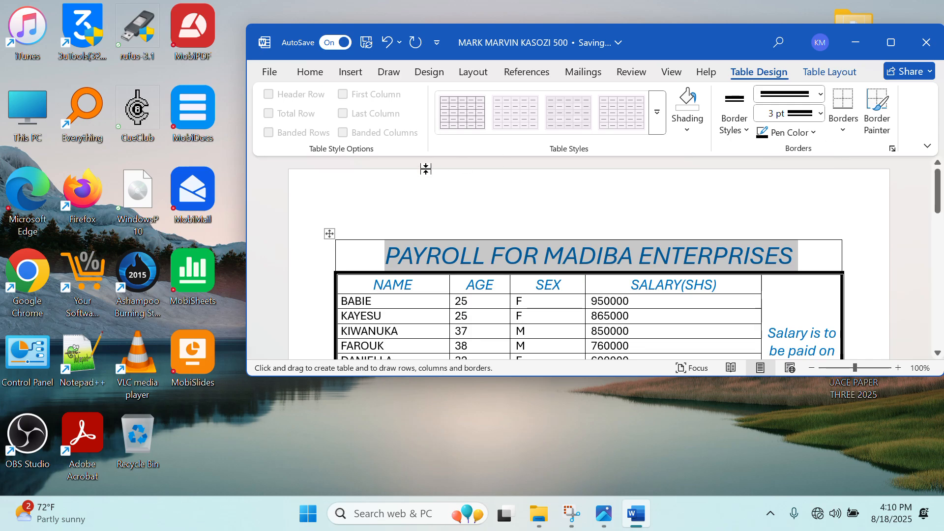
left_click(891, 42)
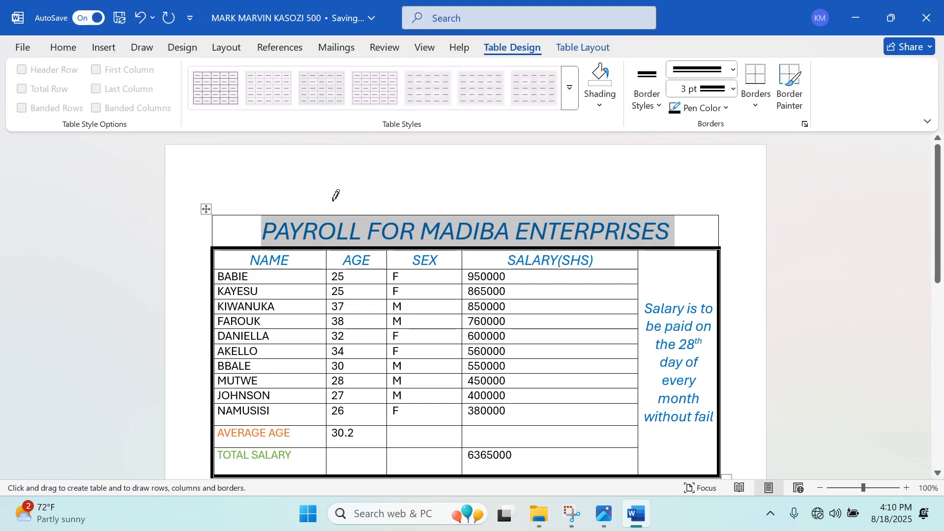
Trace thick 3 pt borders along the title row's top and right edges, undoing a stray table.
left_click_drag(241, 211, 721, 212)
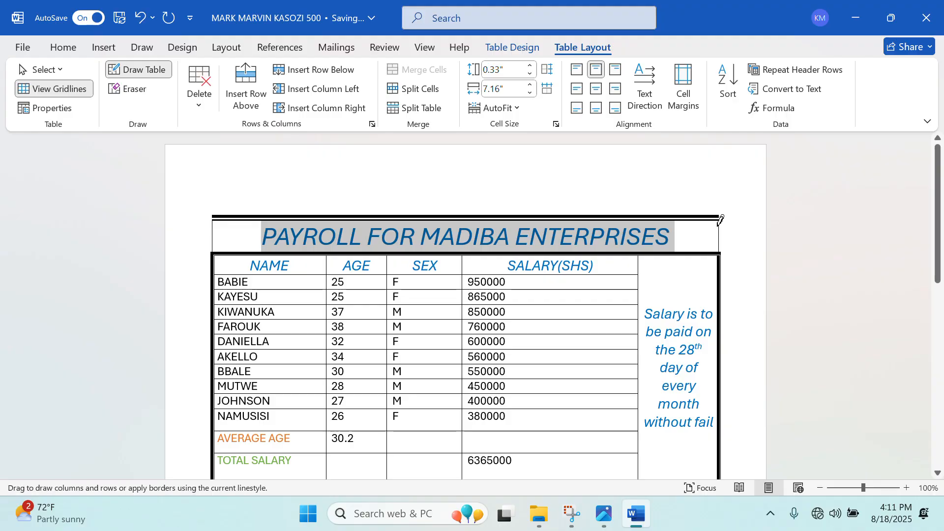
left_click(721, 219)
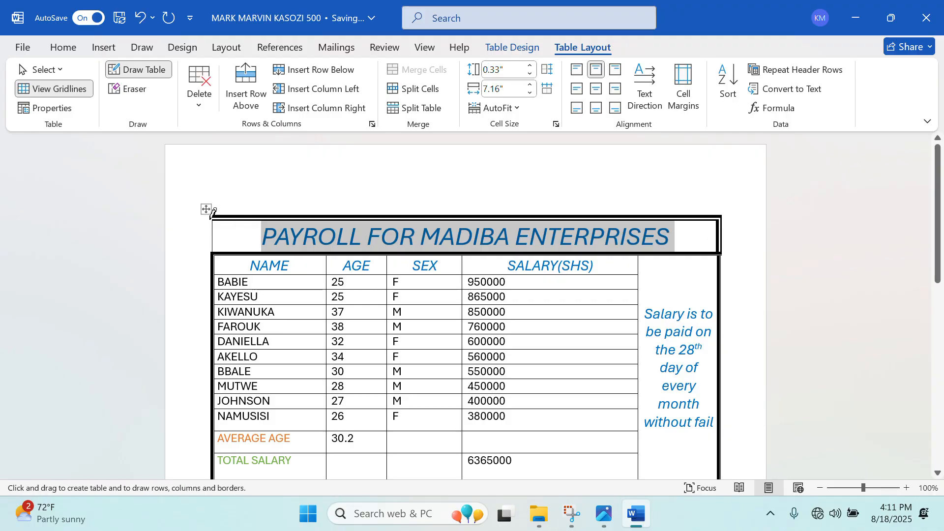
mouse_move(213, 213)
left_mouse_down()
mouse_move(232, 254)
mouse_move(254, 250)
left_mouse_up()
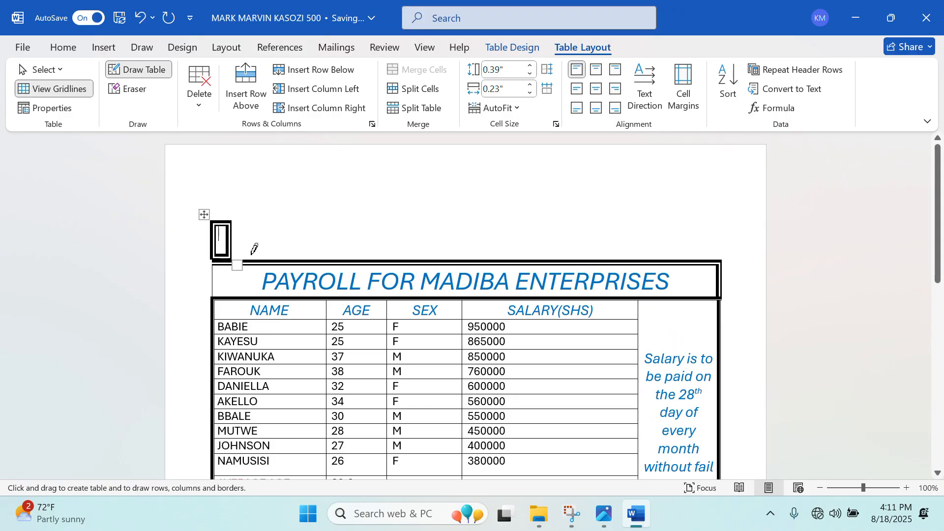
key("ctrl+z")
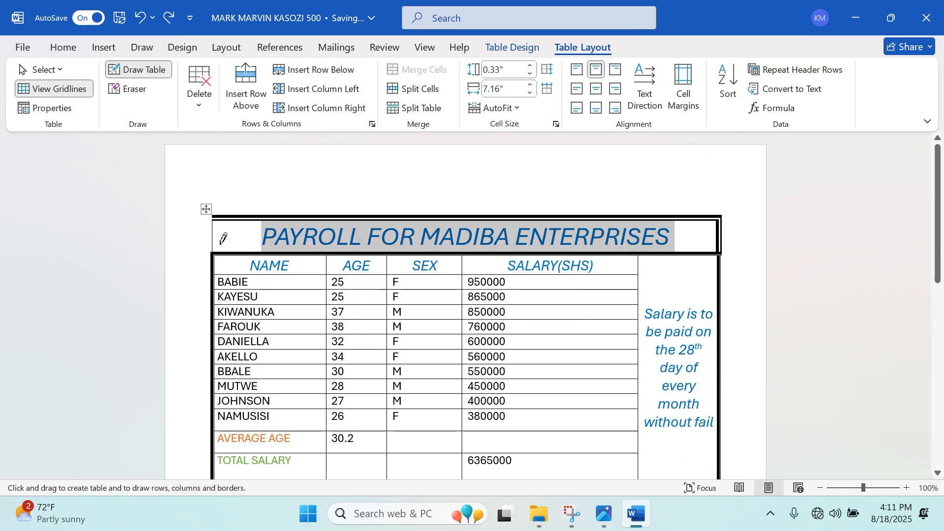
left_click(214, 224)
left_click_drag(216, 217, 215, 220)
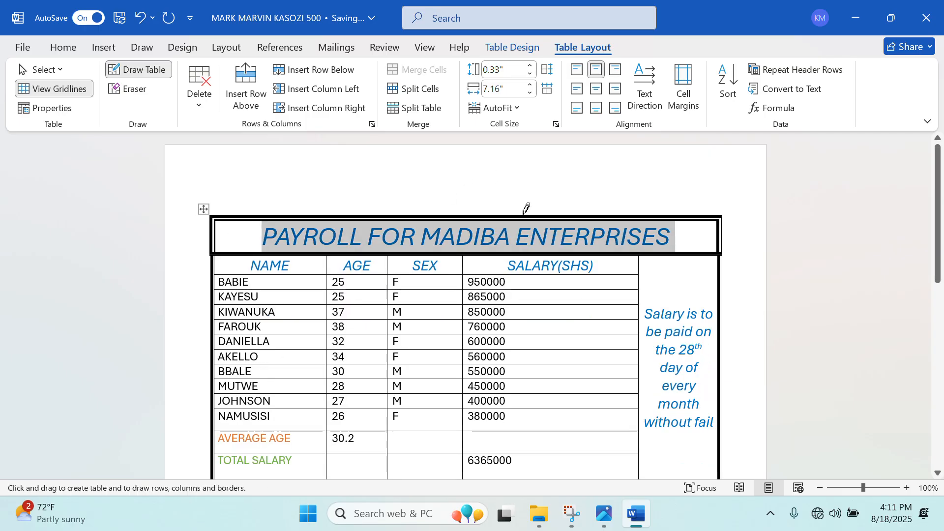
key("Escape")
left_click(646, 233)
scroll(602, 253, "down", 2)
scroll(595, 257, "up", 2)
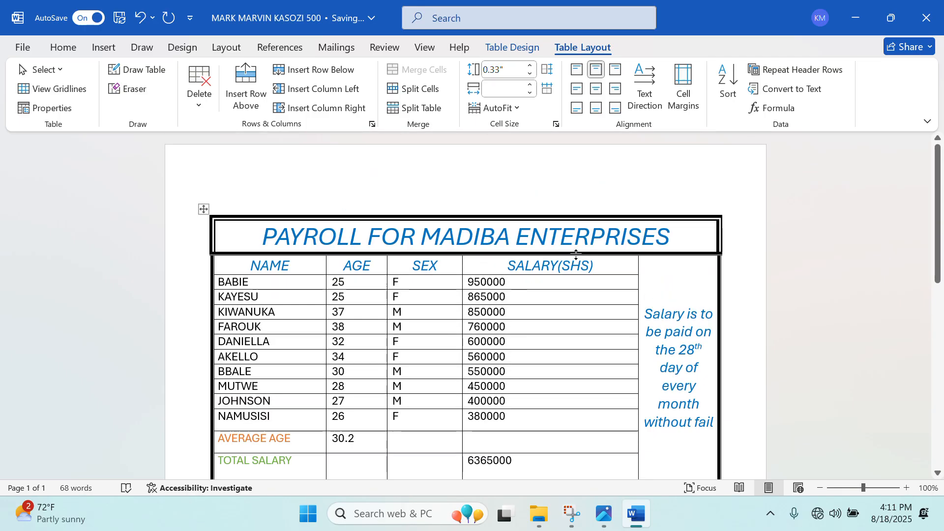
left_click(610, 514)
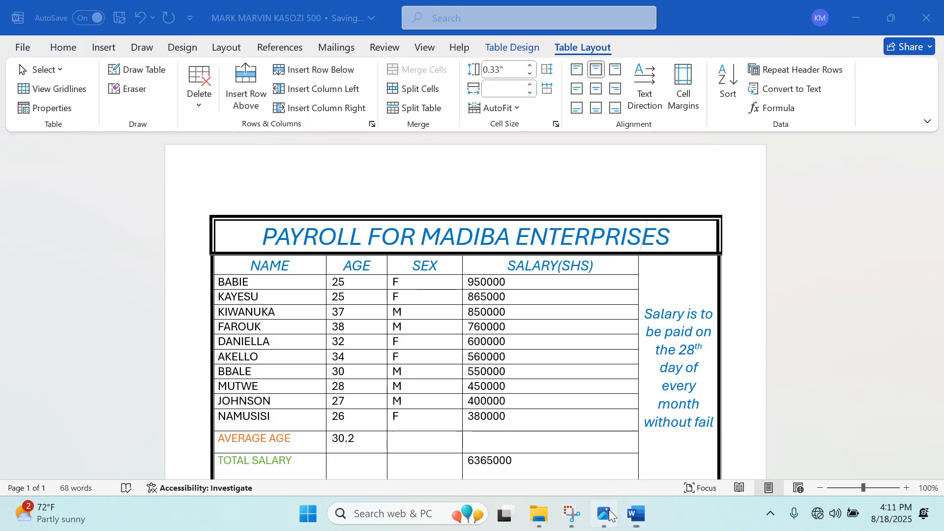
left_click_drag(527, 395, 506, 262)
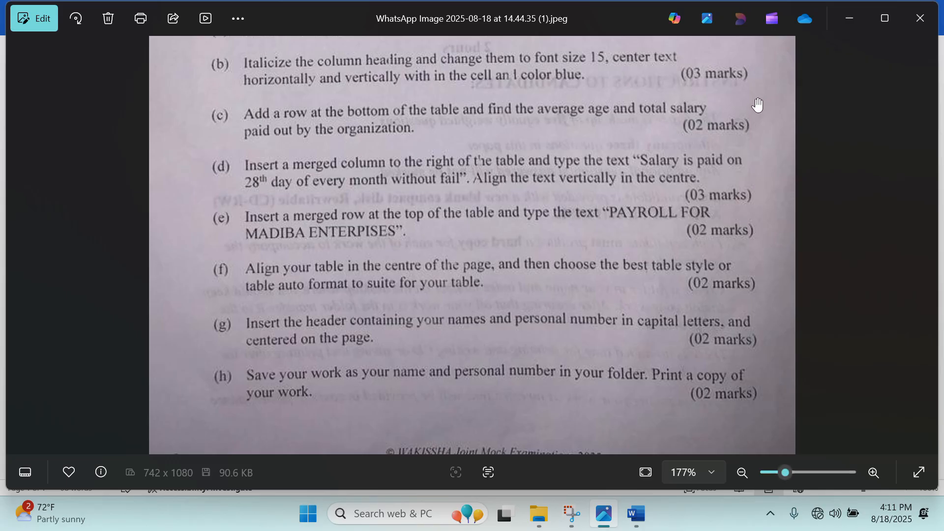
left_click(850, 19)
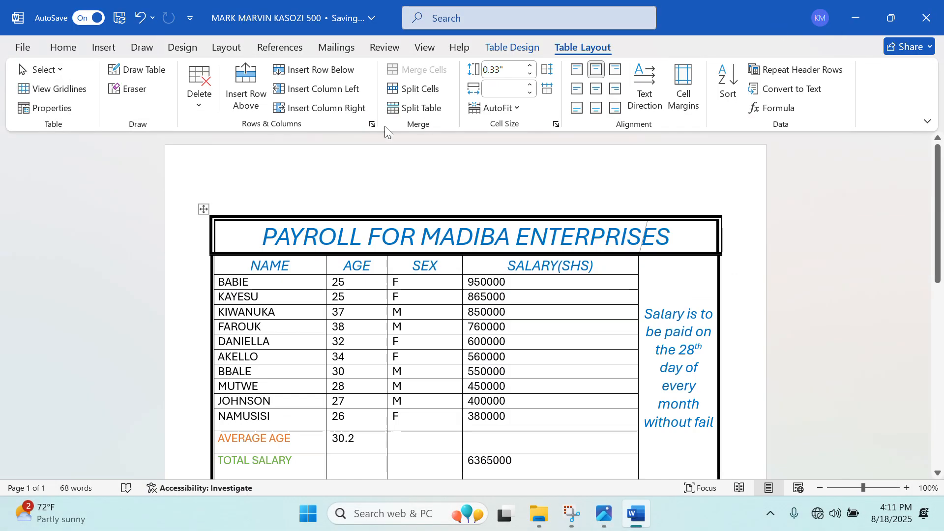
Centre the whole table on the page through Table Properties' Table alignment.
scroll(375, 265, "down", 3)
scroll(397, 274, "up", 3)
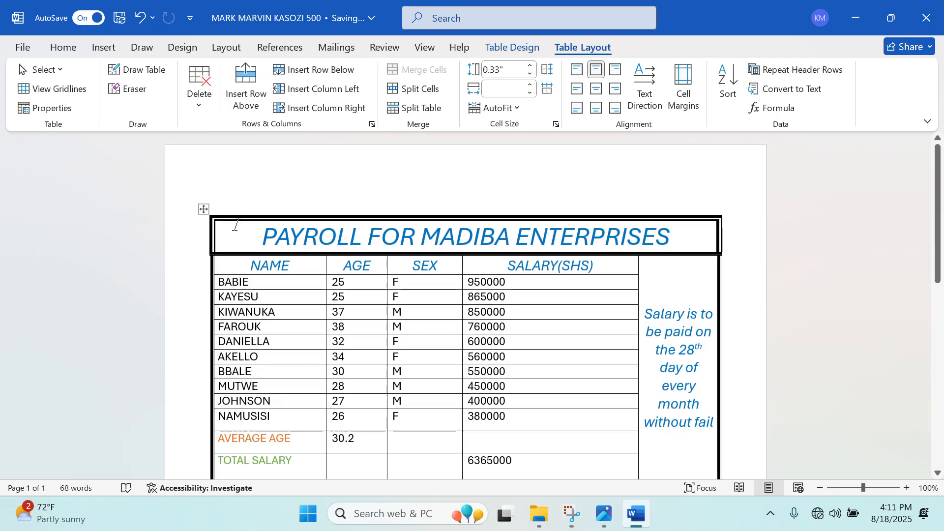
right_click(204, 210)
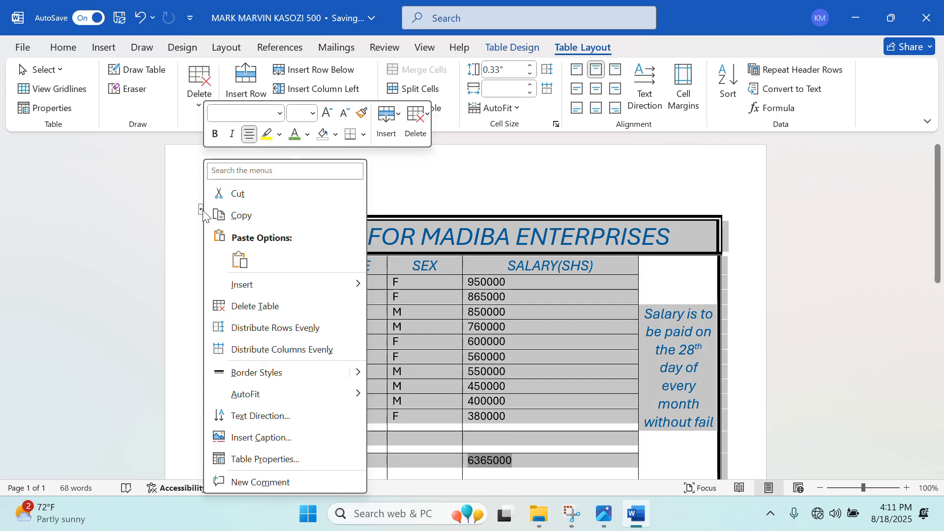
left_click(292, 464)
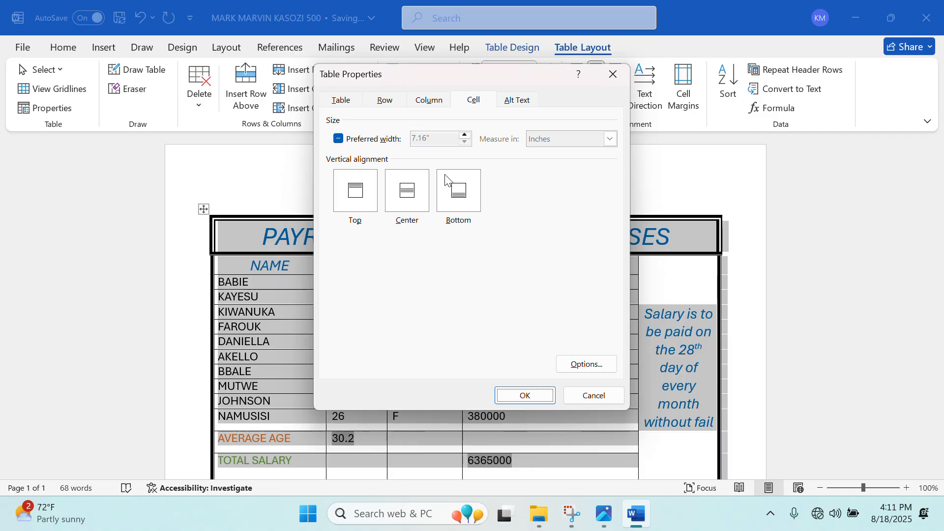
left_click(342, 102)
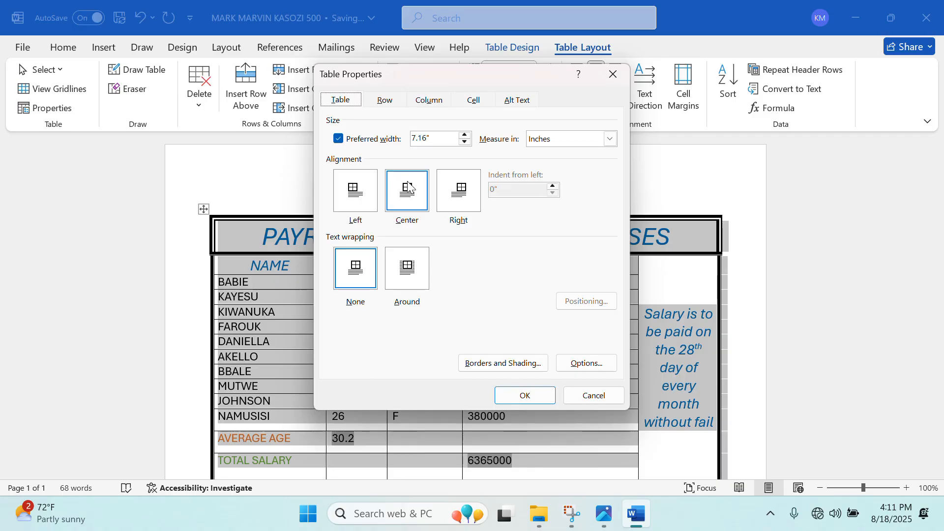
left_click(416, 196)
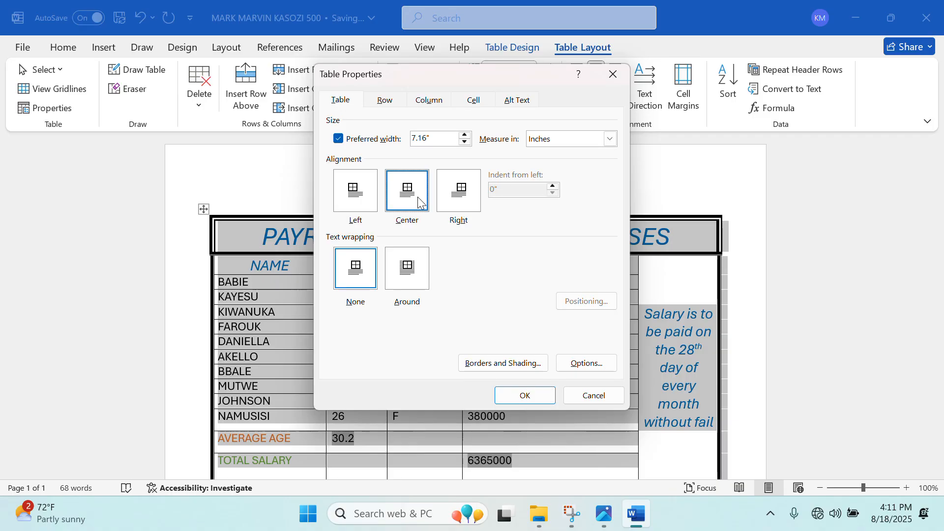
left_click(504, 393)
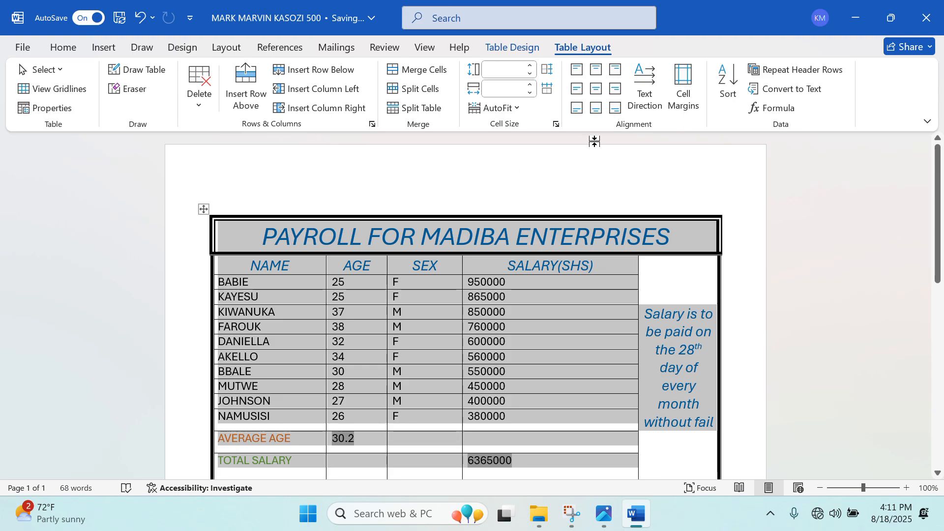
Try centring the text in every cell, then undo it and reselect the table.
left_click(597, 92)
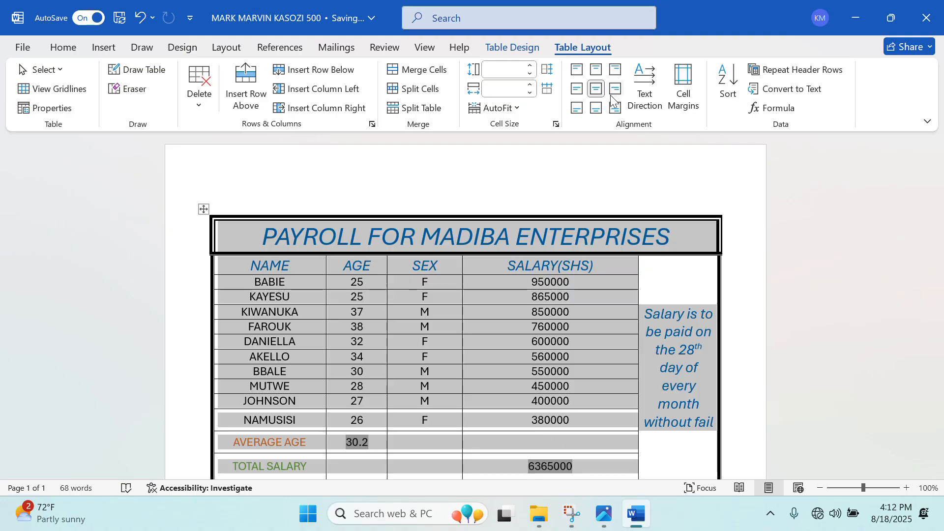
key("ctrl+z")
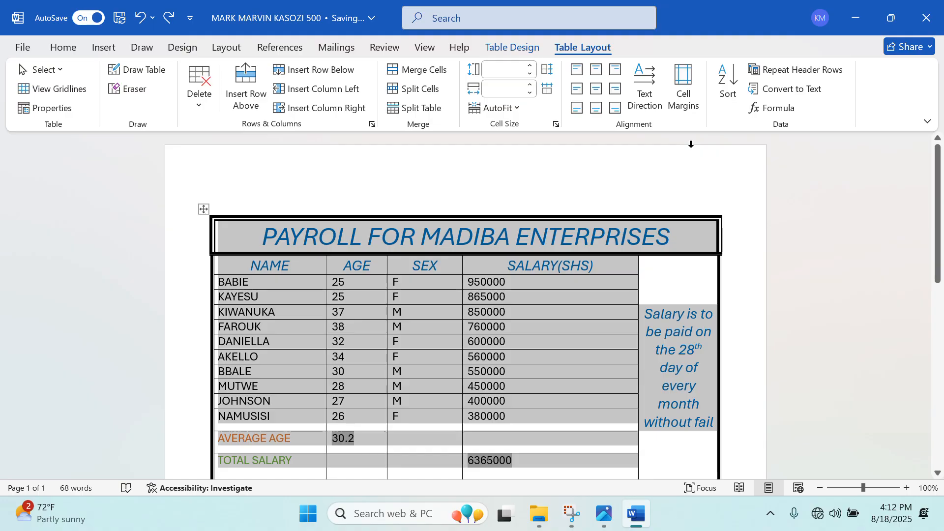
left_click(728, 181)
left_click(661, 181)
Reopen Table Properties to confirm centre alignment, then bring up the exam image.
right_click(204, 210)
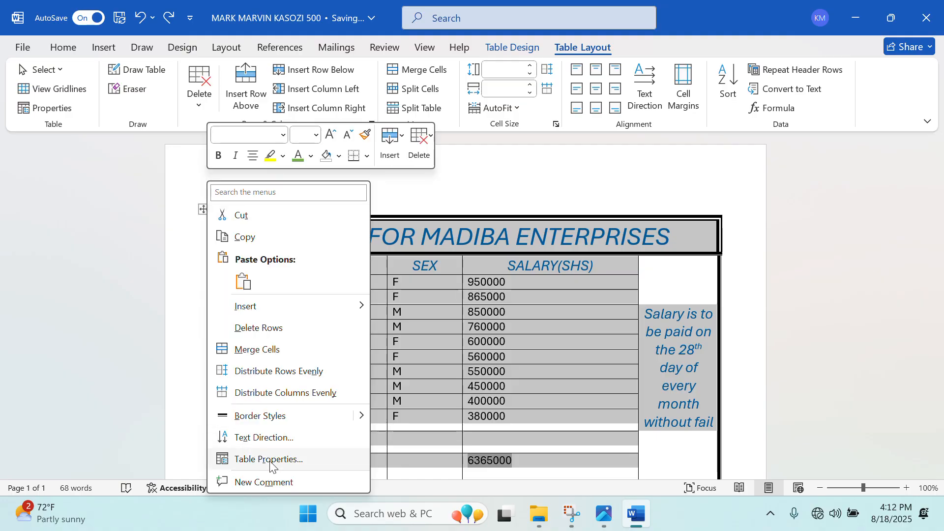
left_click(245, 458)
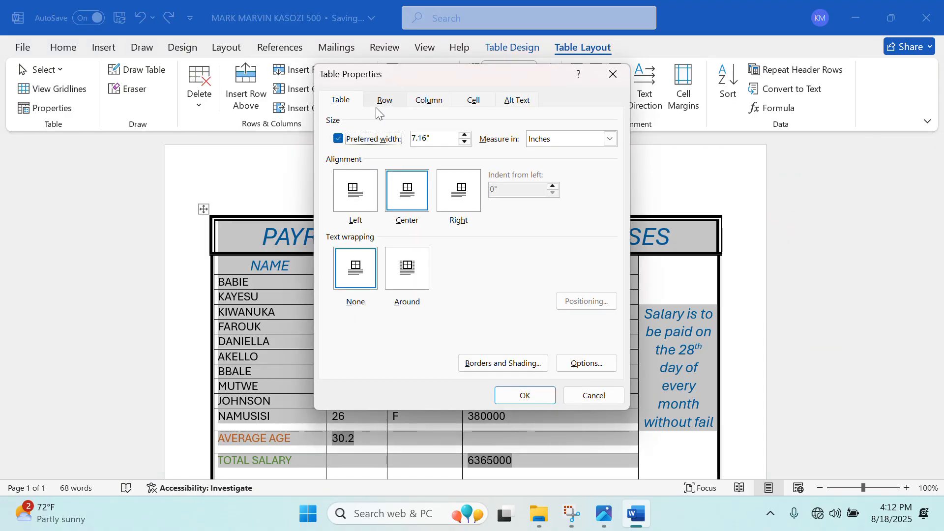
left_click(525, 396)
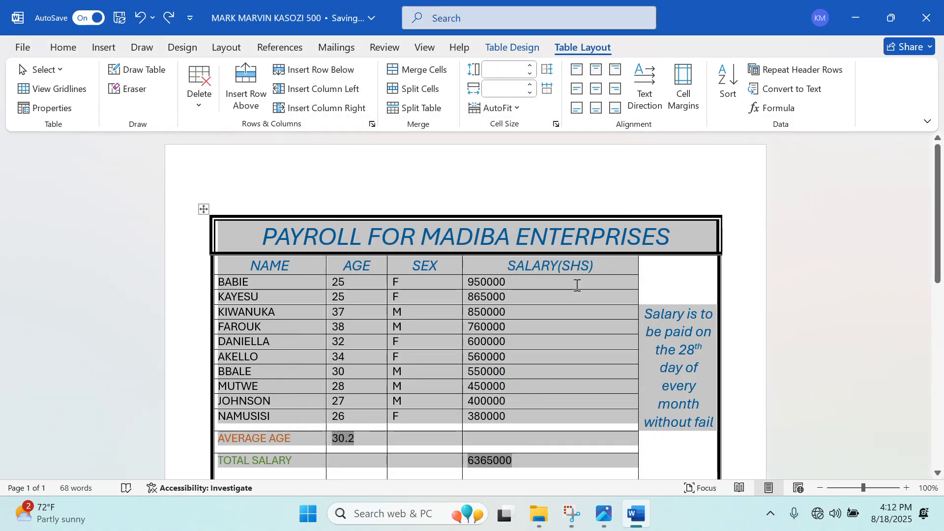
left_click(604, 514)
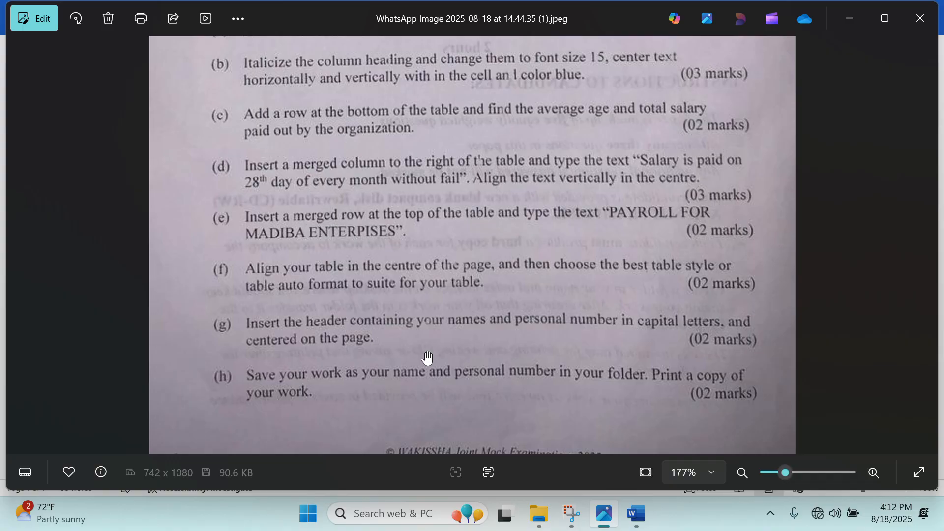
Bring the Word payroll document back in front, place the cursor in the table's title cell, and maximize the window.
left_click(847, 15)
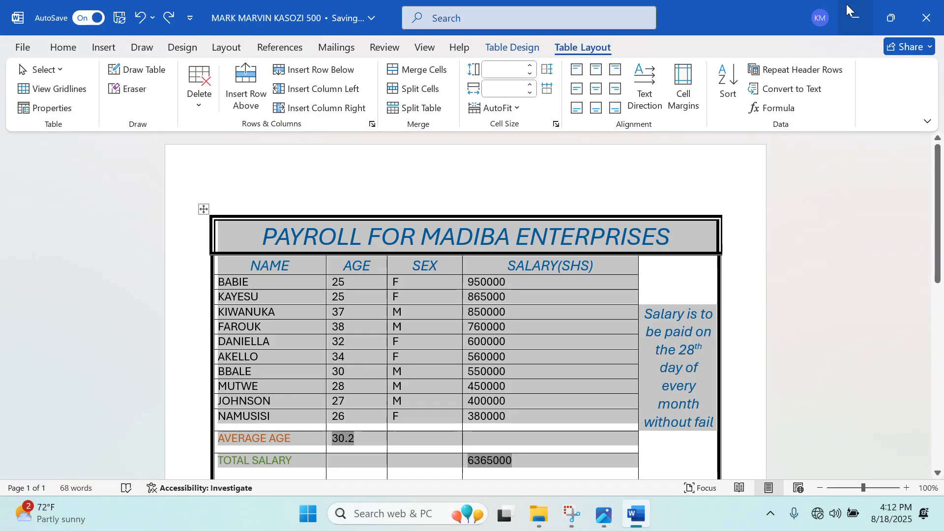
left_click(537, 281)
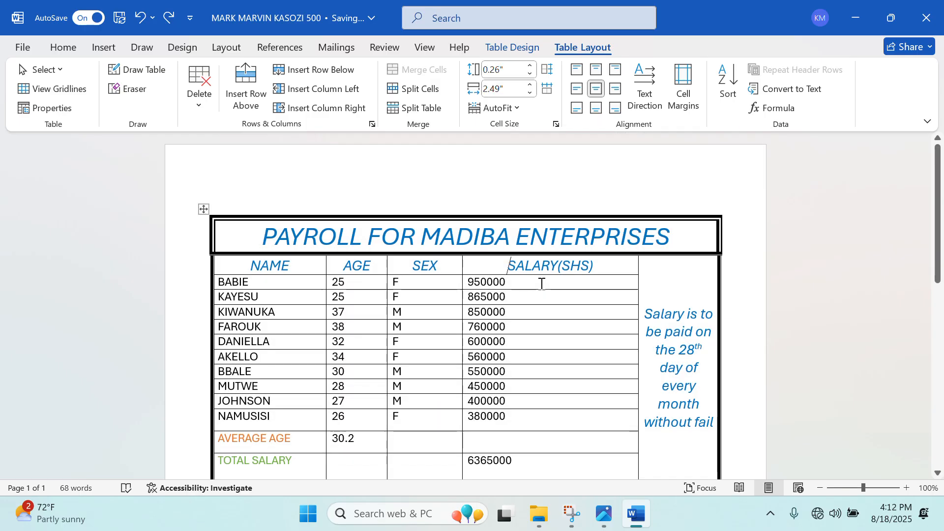
left_click(224, 233)
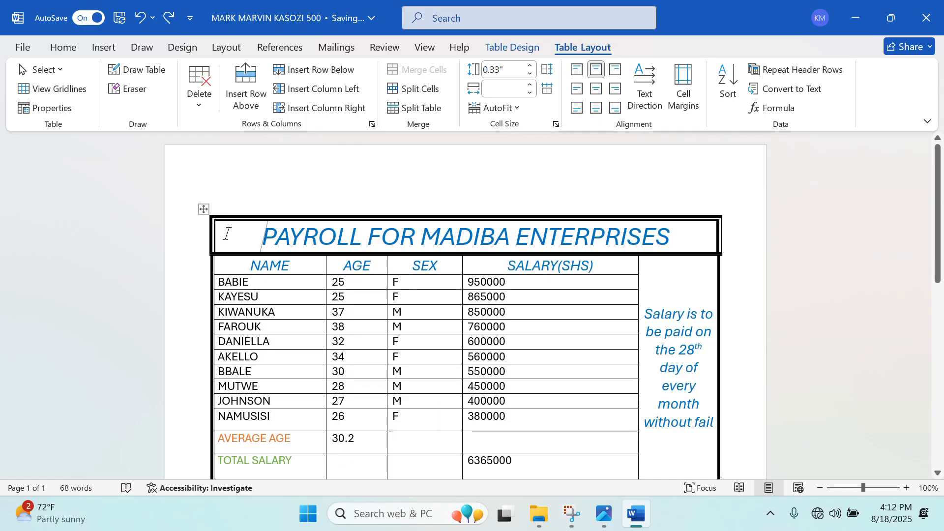
left_click(546, 46)
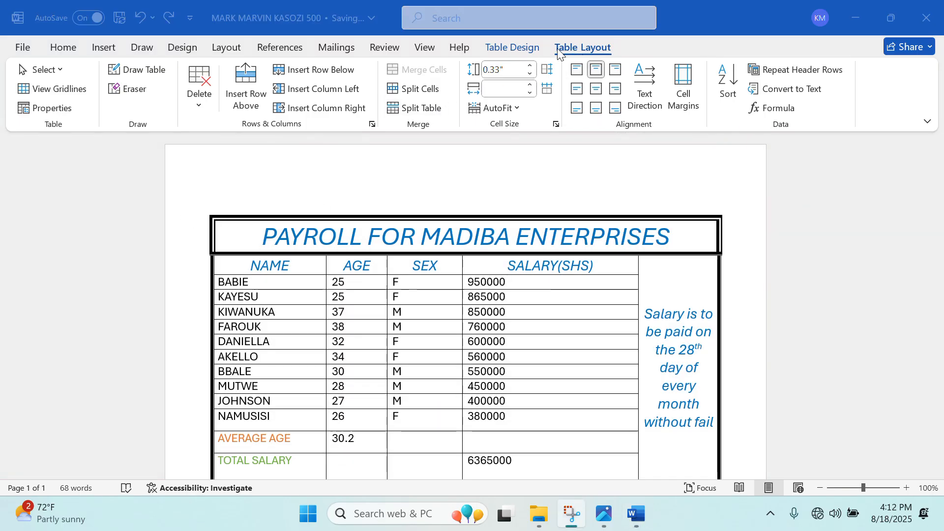
double_click(754, 5)
left_click(750, 63)
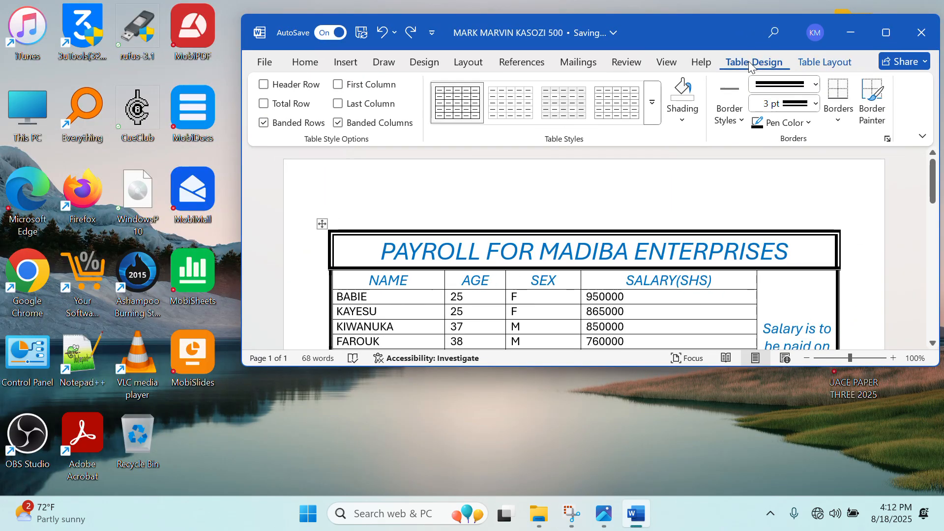
left_click(886, 33)
Try out the table style gallery, applying yellow and then blue banded grid styles.
left_click(570, 92)
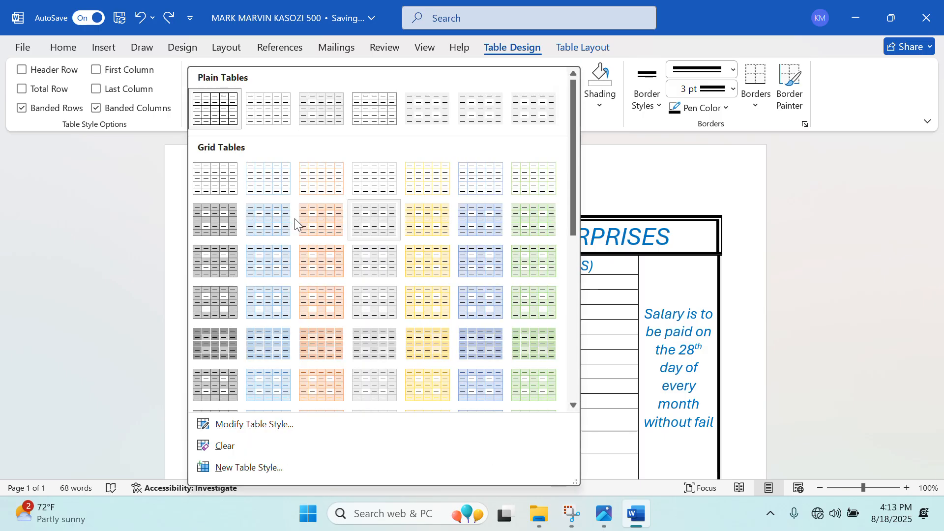
scroll(314, 300, "down", 3)
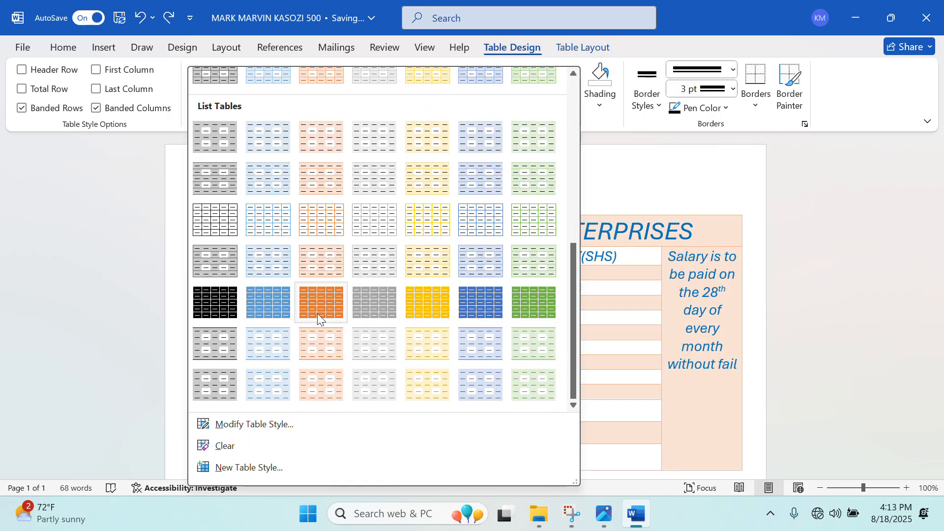
left_click(261, 426)
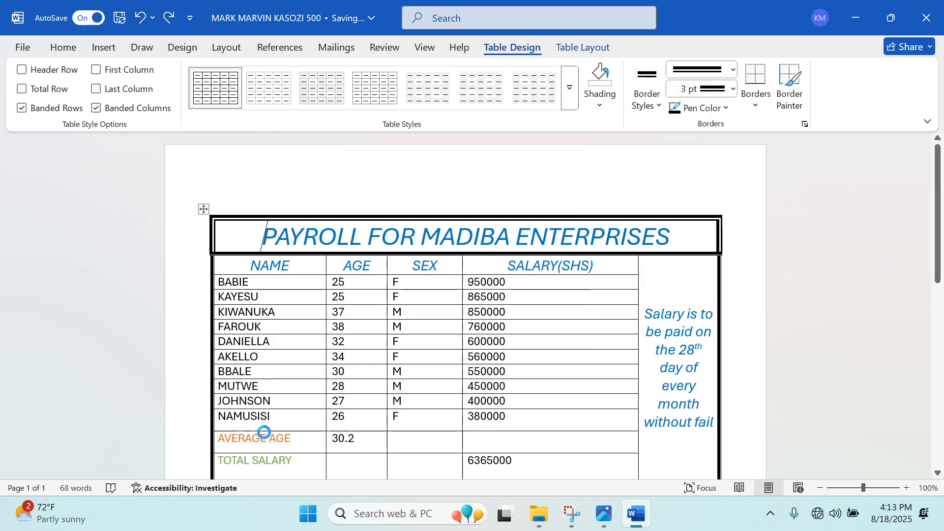
left_click(646, 39)
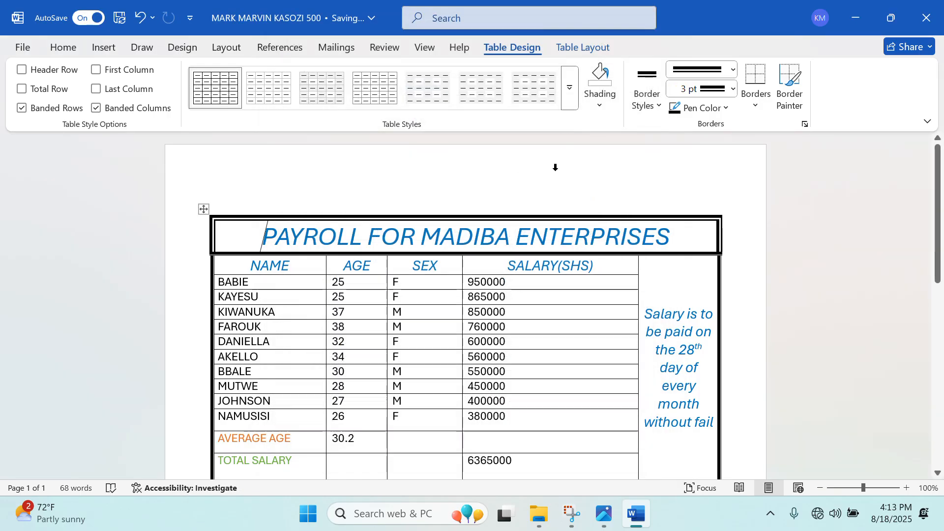
left_click(565, 99)
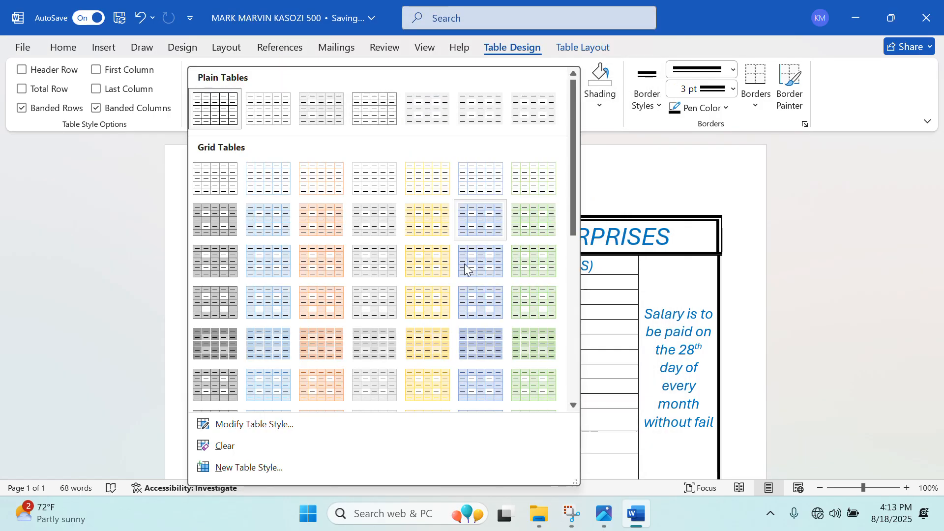
left_click(436, 289)
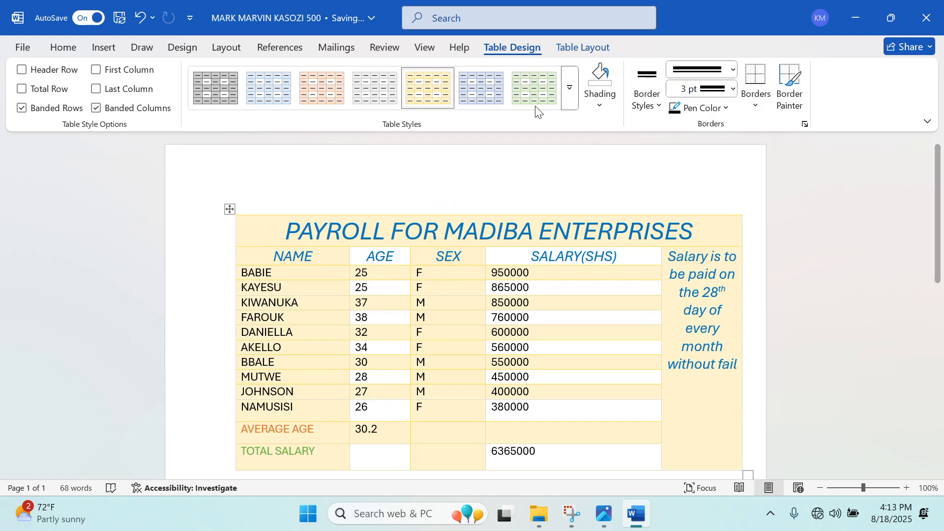
left_click(570, 88)
left_click(460, 339)
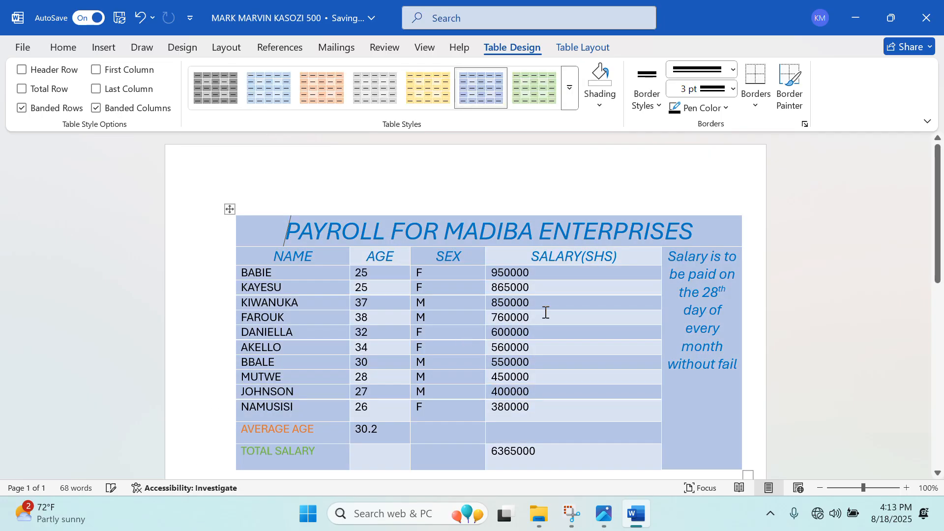
scroll(472, 318, "down", 2)
scroll(470, 319, "up", 2)
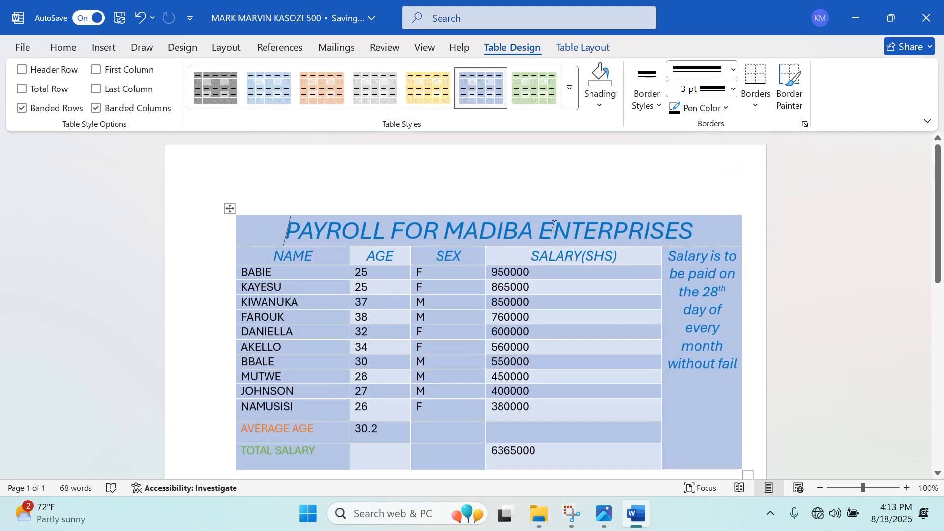
Select the whole payroll table and apply a light Grid Table style with blue gridlines and white background.
left_click(594, 185)
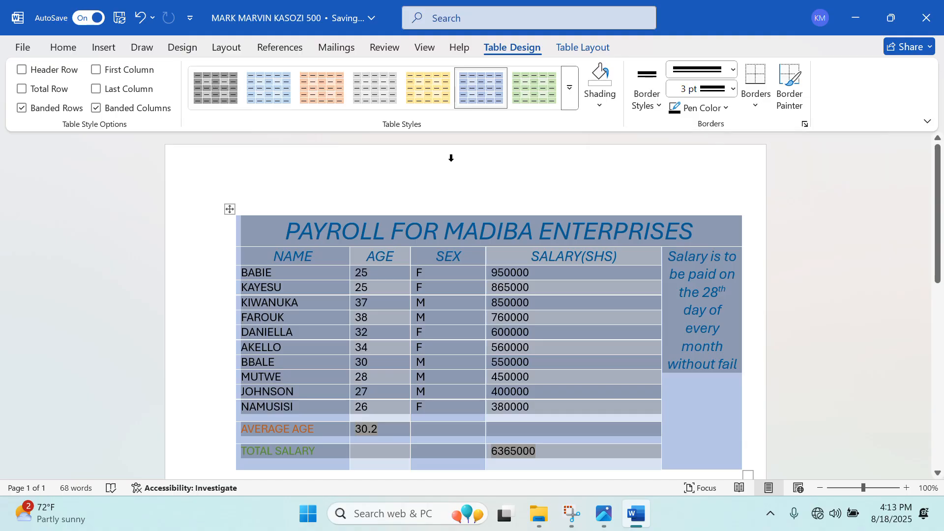
left_click(569, 101)
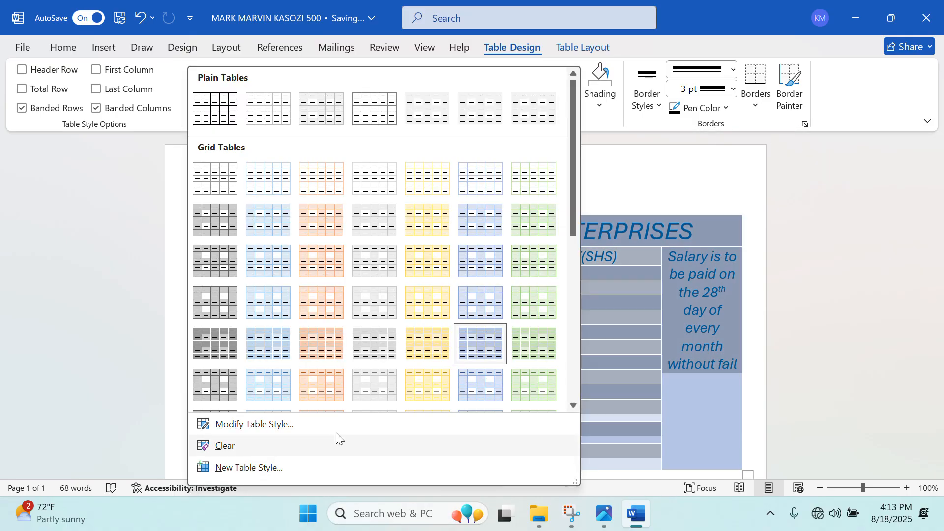
scroll(359, 376, "down", 5)
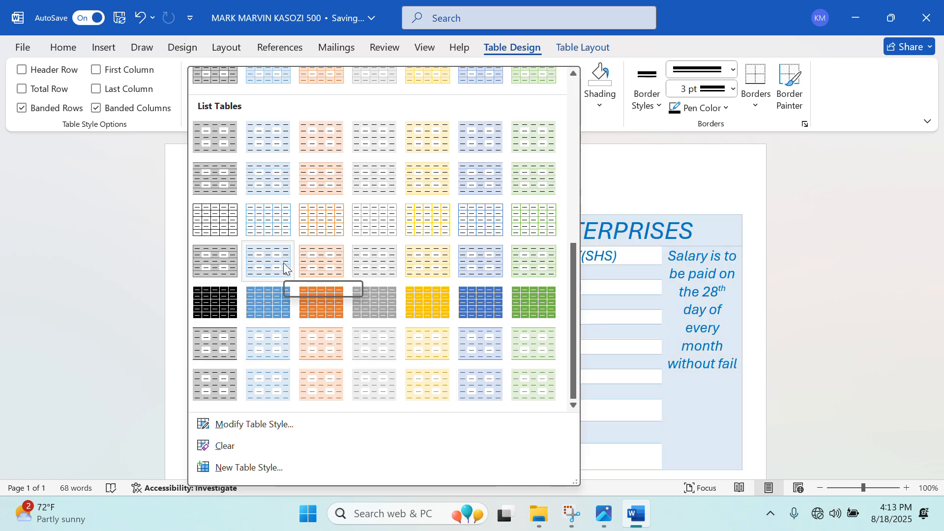
left_click(284, 222)
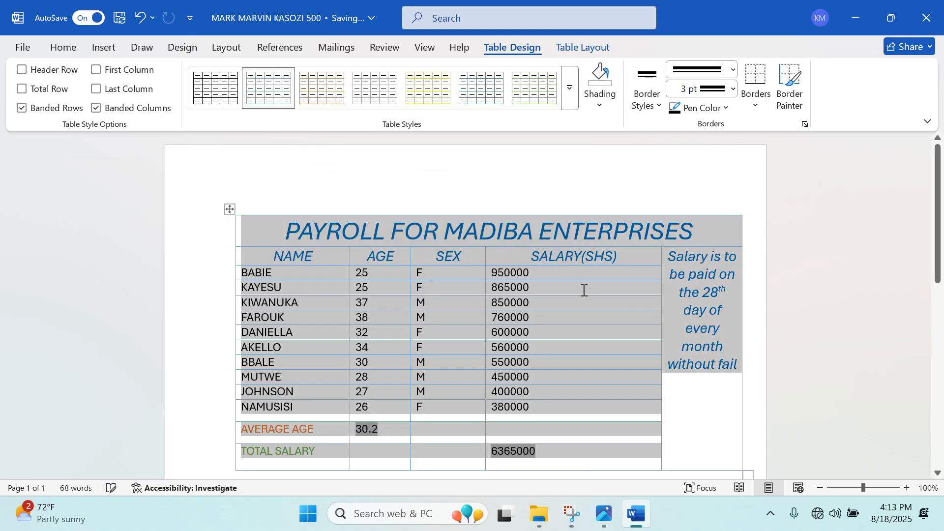
left_click(587, 301)
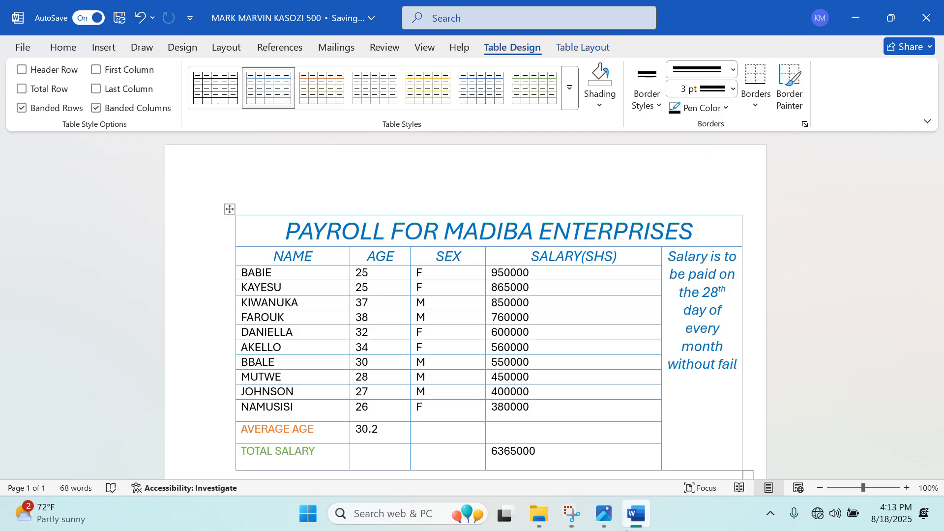
left_click(636, 514)
left_click(636, 514)
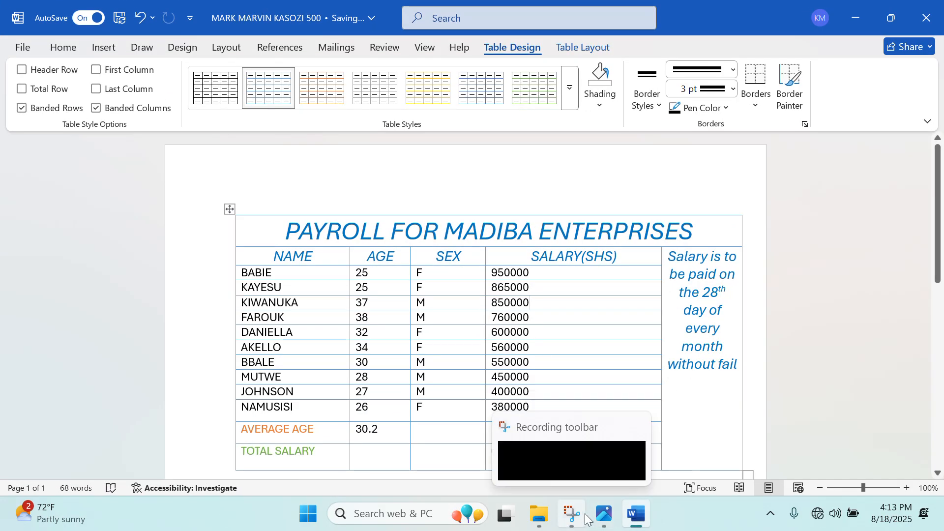
Glance at the exam image and desktop, then bring the payroll document back with the Insert ribbon showing.
left_click(605, 516)
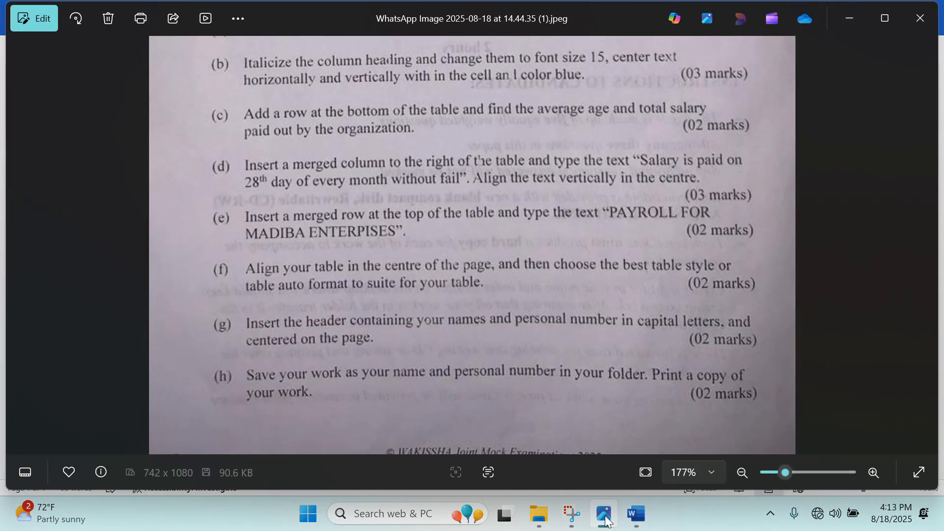
left_click(605, 515)
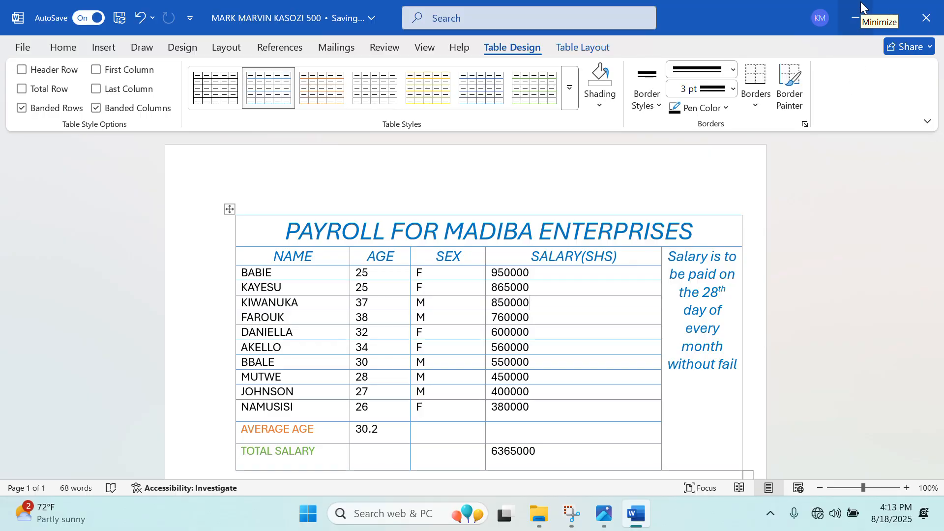
left_click(857, 17)
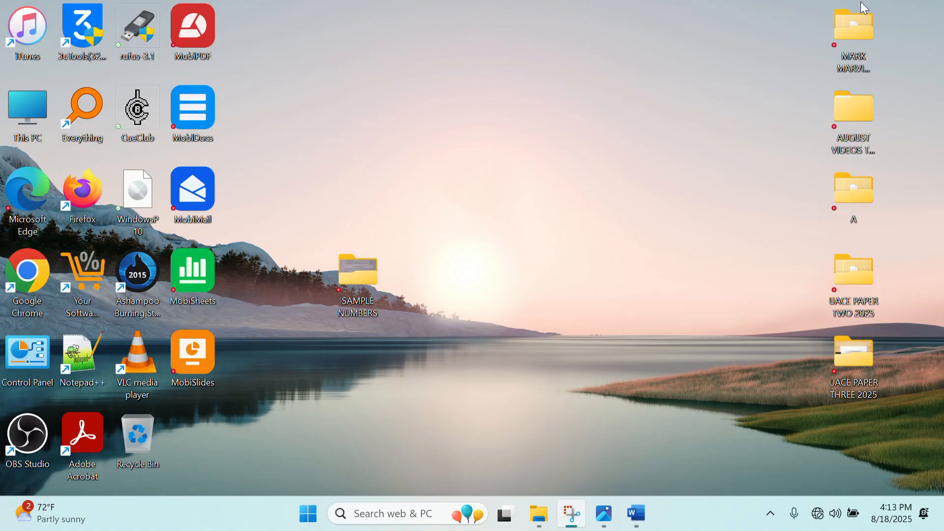
left_click(637, 514)
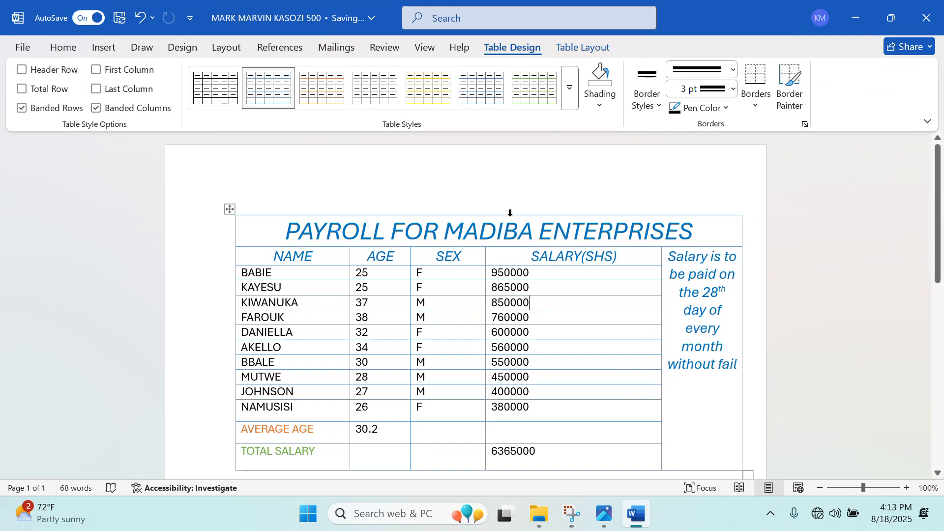
left_click(102, 48)
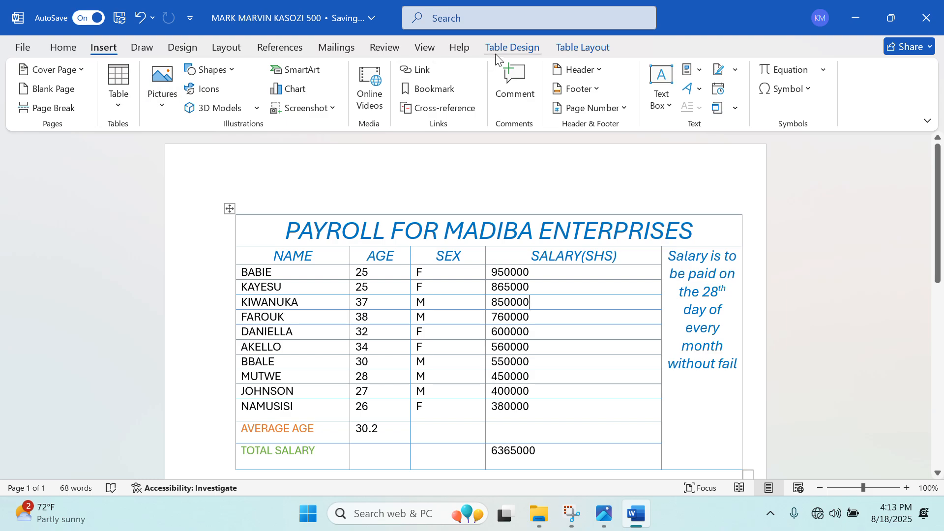
Insert a Blank (Three Columns) header and delete its left and right placeholders.
left_click(590, 72)
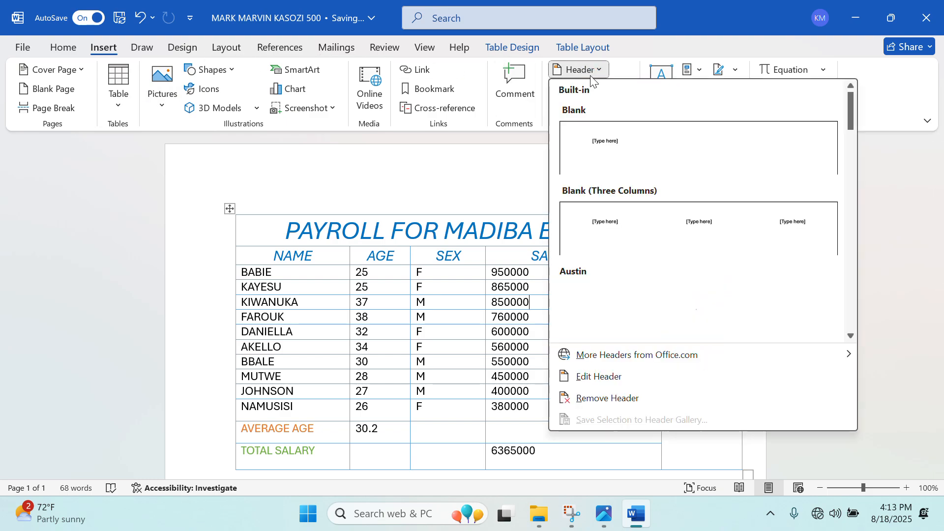
left_click(671, 231)
left_click(290, 186)
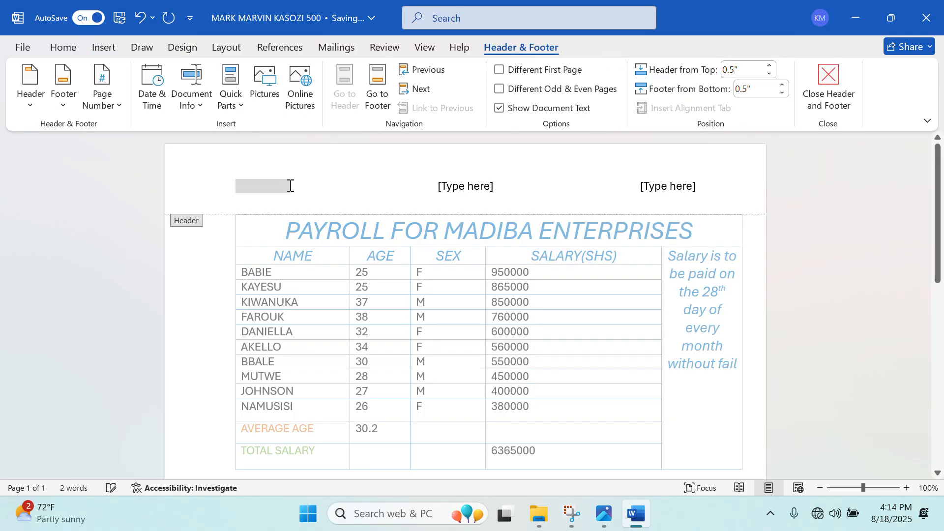
key("BackSpace")
key("Delete")
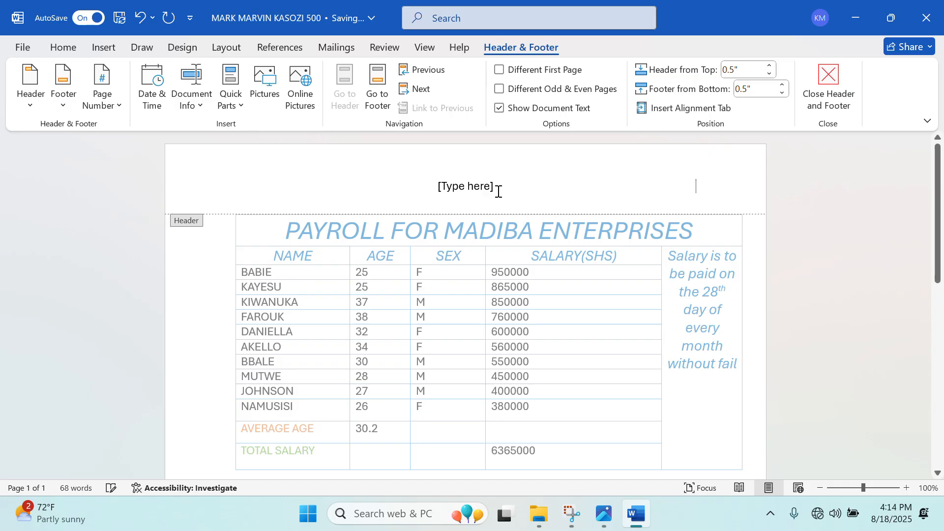
Type the student's full name and personal number in capitals in the centre header placeholder.
left_click(495, 190)
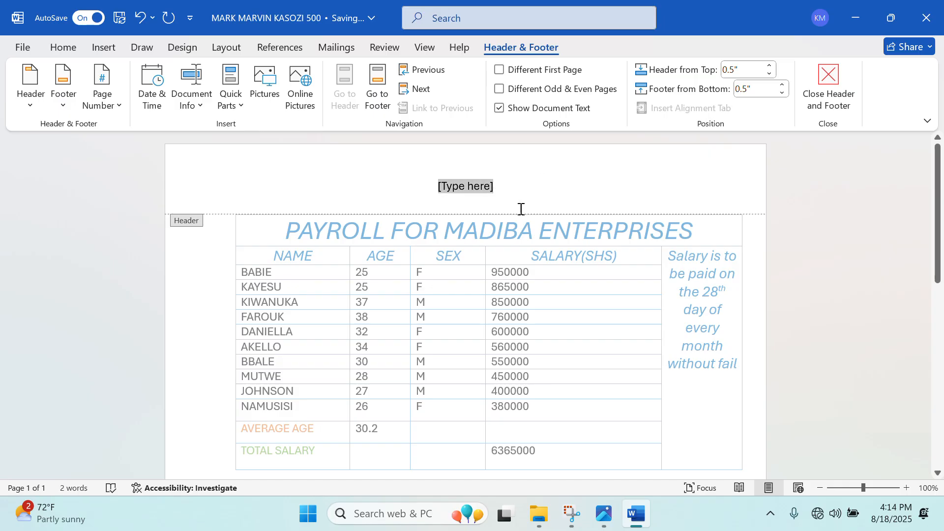
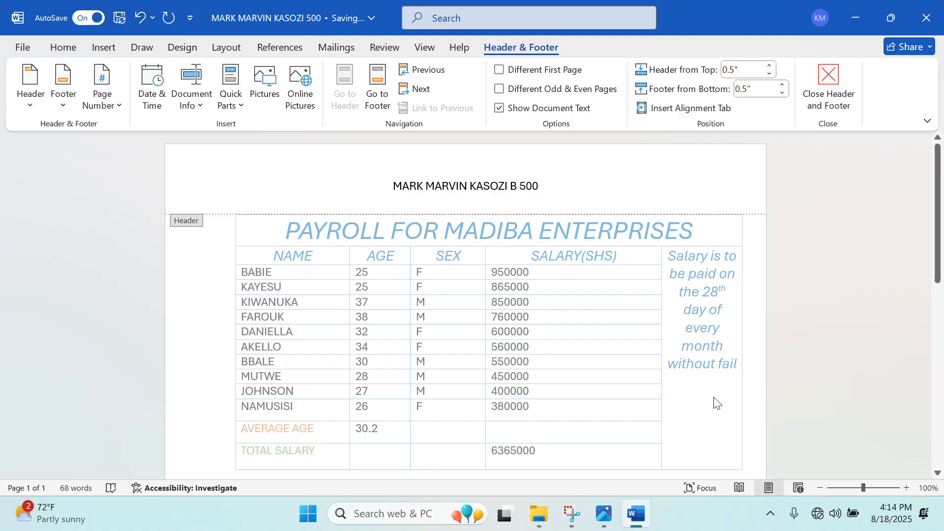
Check the exam image, then close header editing and return to the document body.
left_click(642, 521)
left_click(639, 519)
left_click(602, 521)
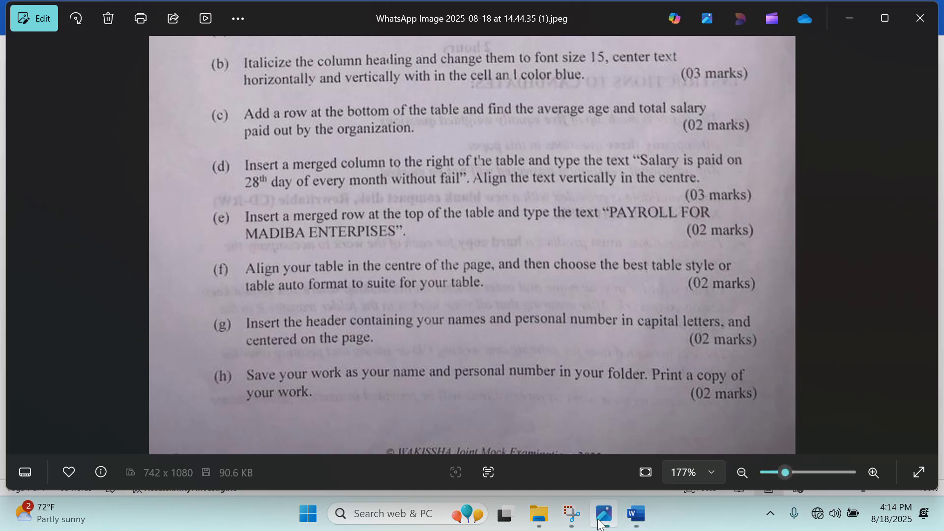
left_click(601, 523)
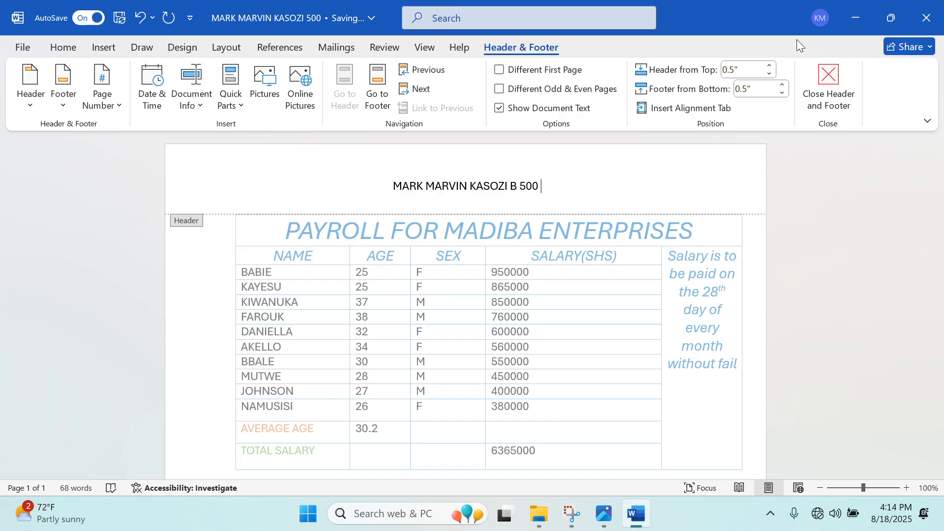
left_click(835, 89)
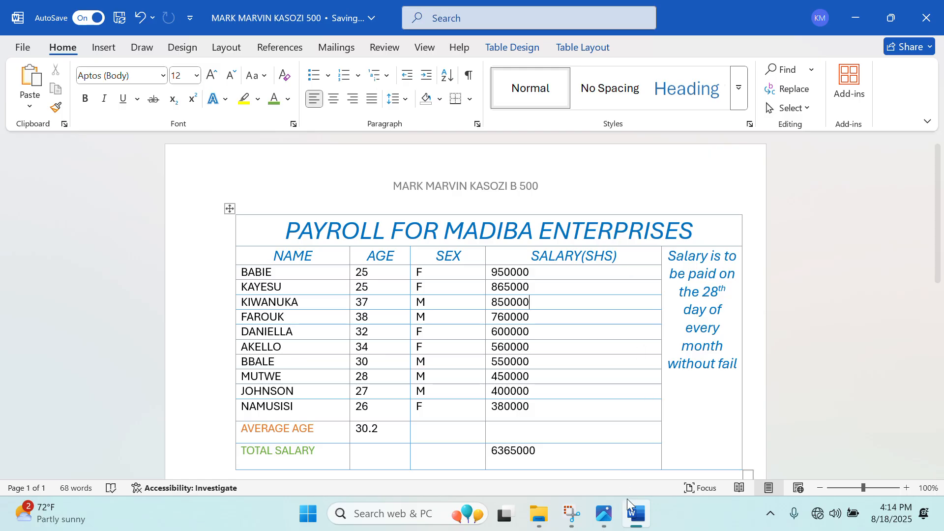
Review the exam image for remaining tasks and scroll through the finished document.
left_click(618, 517)
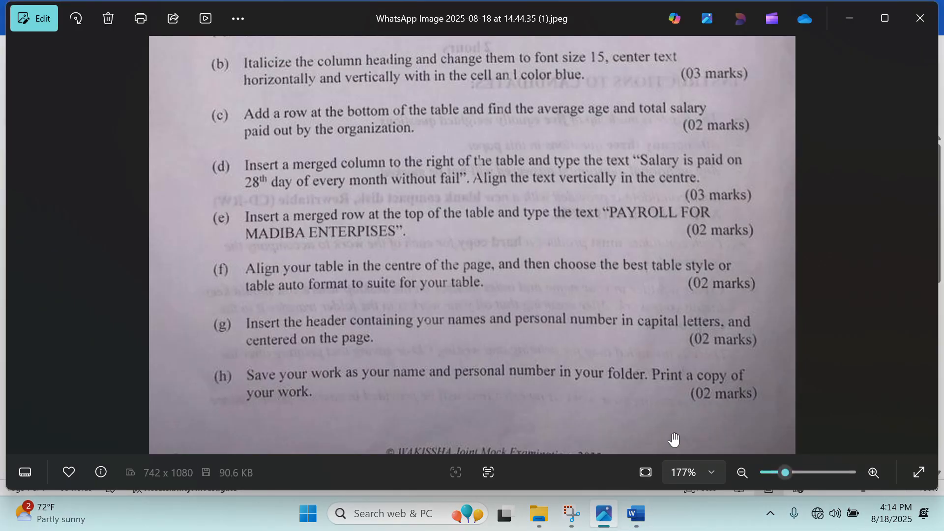
left_click(930, 6)
scroll(630, 310, "down", 2)
scroll(631, 309, "up", 1)
scroll(631, 309, "up", 2)
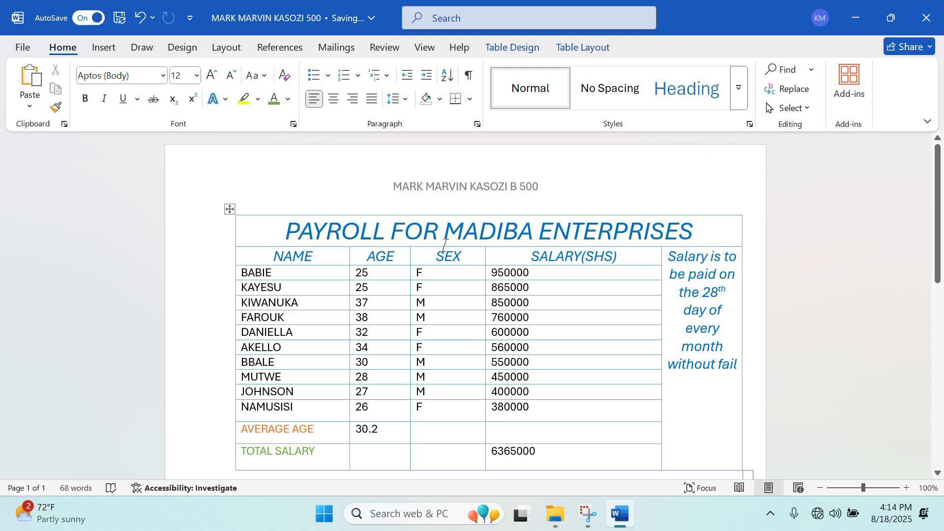
Print the payroll document on the Canon iR1435 printer.
key("ctrl+p")
left_click(248, 195)
left_click(247, 197)
left_click(175, 86)
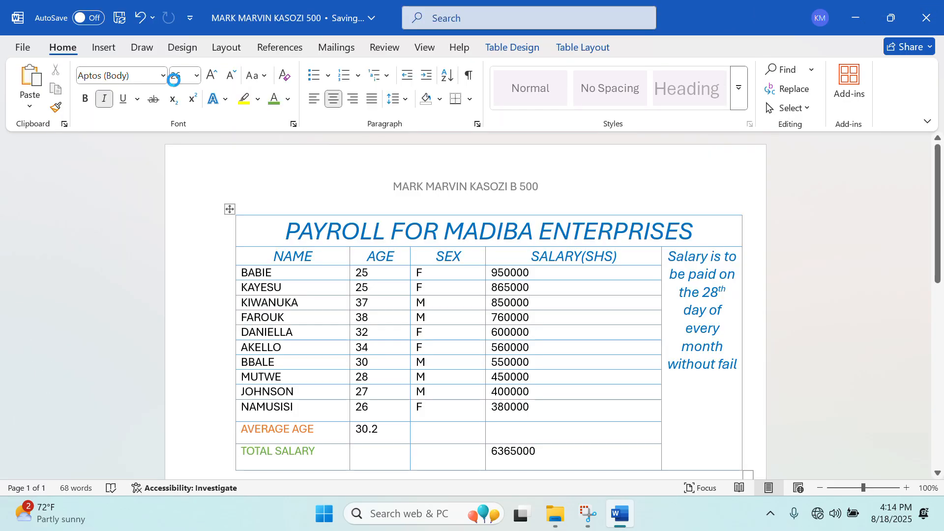
Close Word and drag the SAMPLE NUMBERS folder to the right side of the desktop.
scroll(294, 148, "down", 8)
scroll(286, 205, "up", 2)
scroll(285, 206, "up", 5)
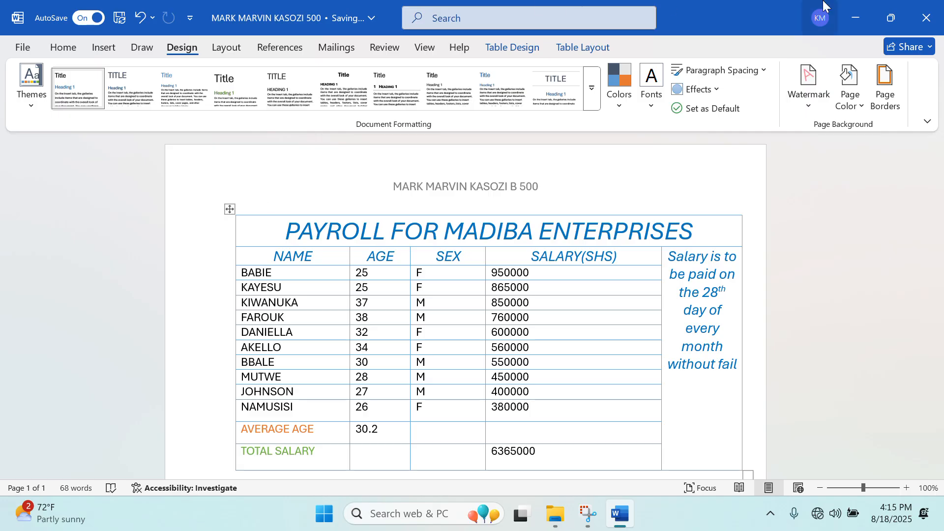
left_click(939, 7)
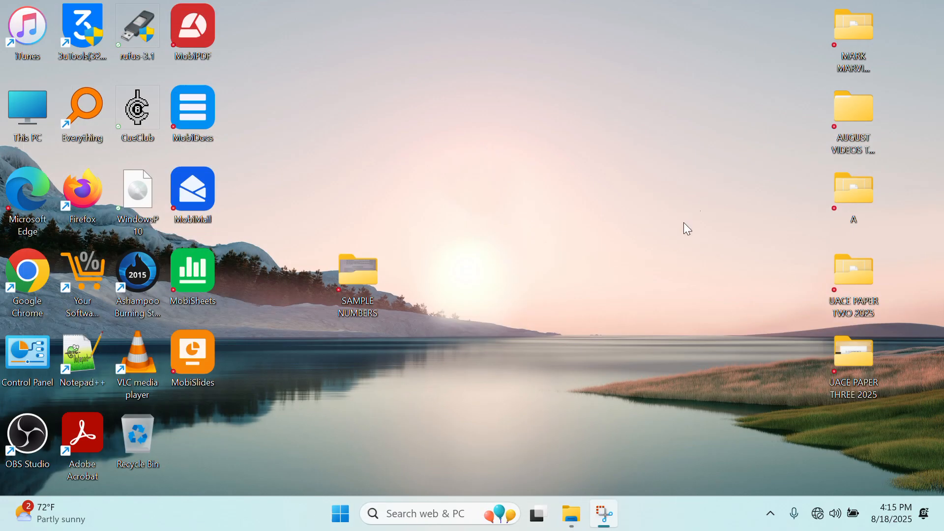
left_click_drag(358, 278, 760, 165)
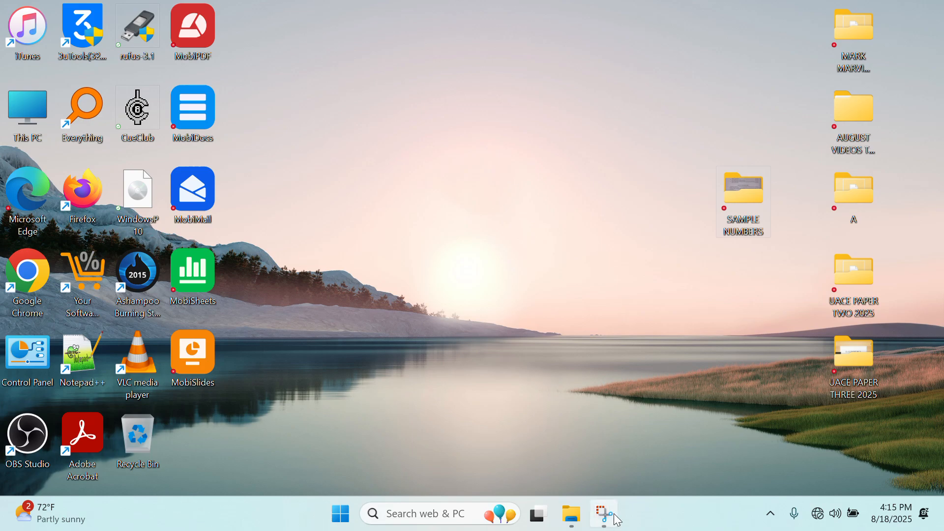